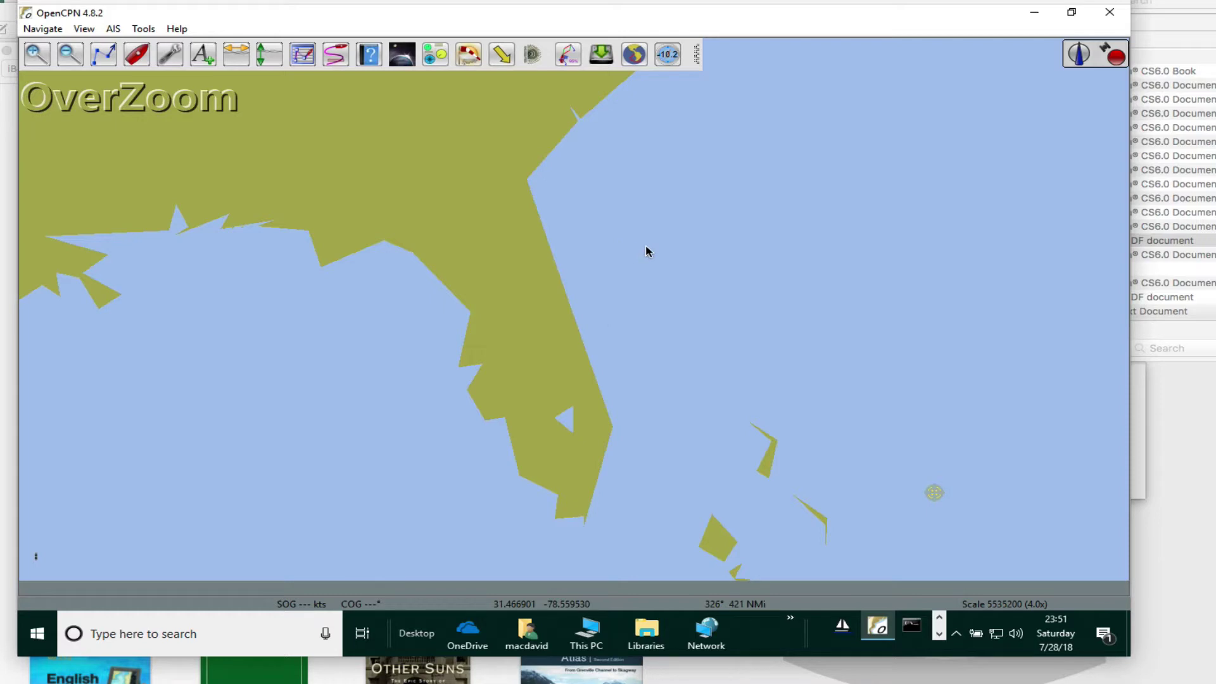
- Pan the chart past the Florida coast to centre the Bahamas
{"action": "left_click_drag", "start_coordinate": [484, 192], "coordinate": [523, 206]}
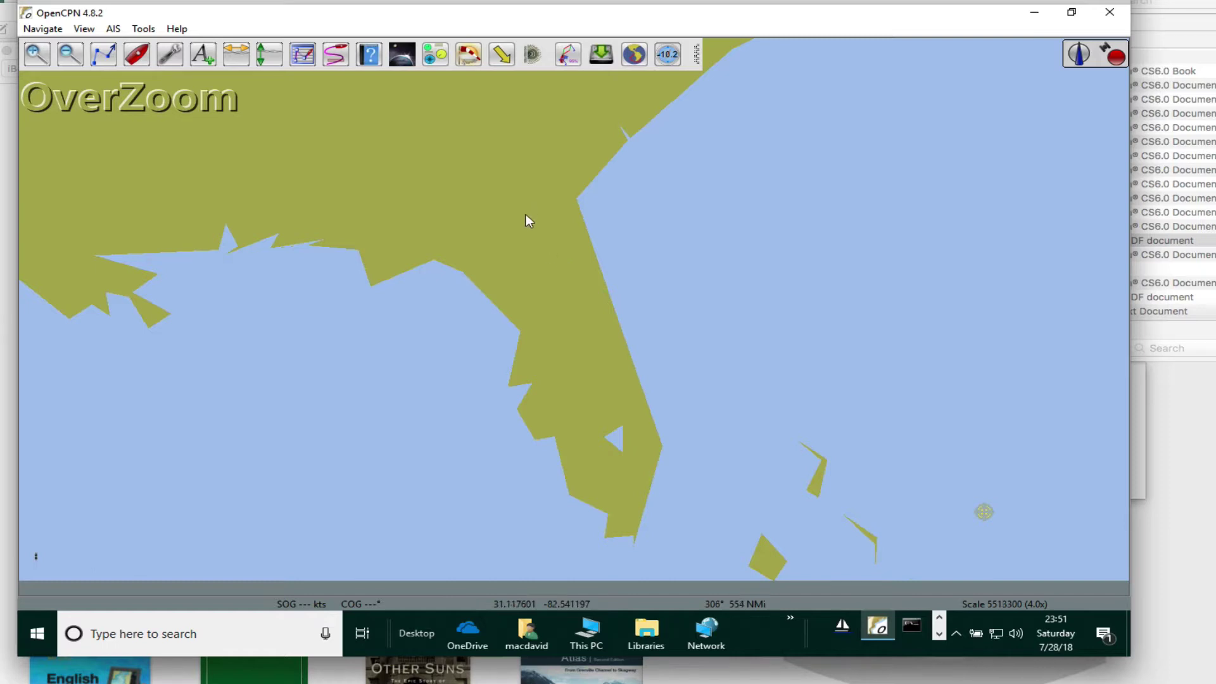
{"action": "key", "text": "Left"}
{"action": "key", "text": "Up"}
{"action": "key", "text": "Left"}
{"action": "key", "text": "Down"}
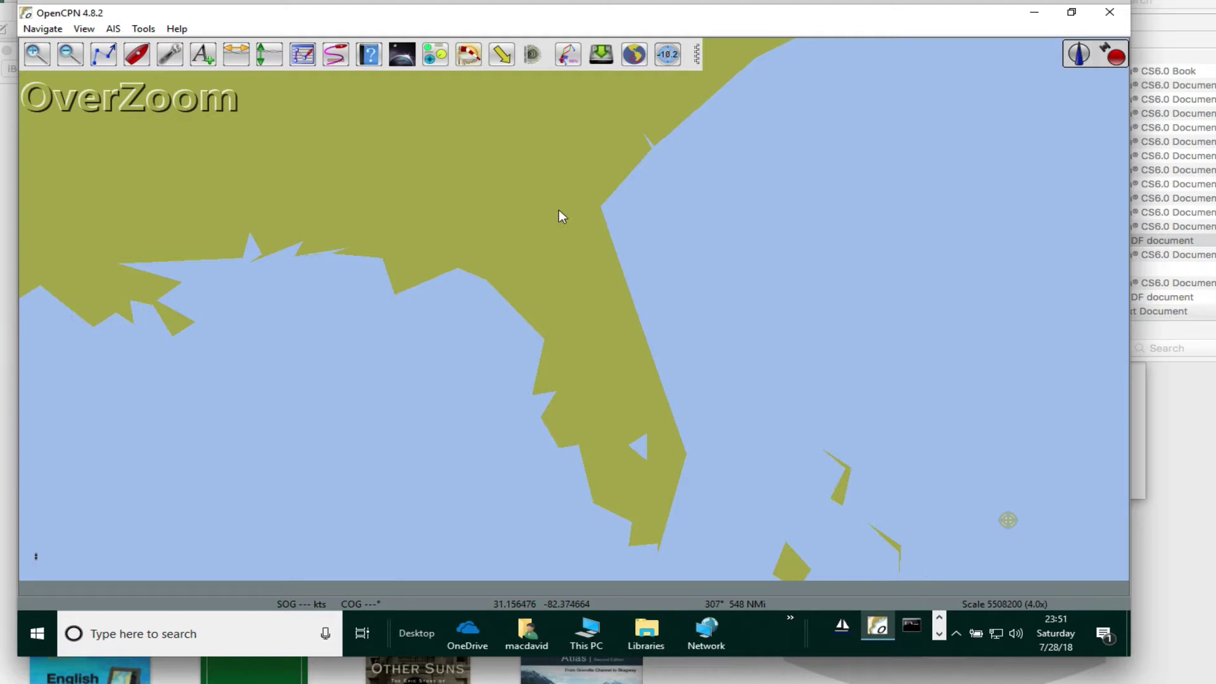
{"action": "key", "text": "Left"}
{"action": "key", "text": "Up"}
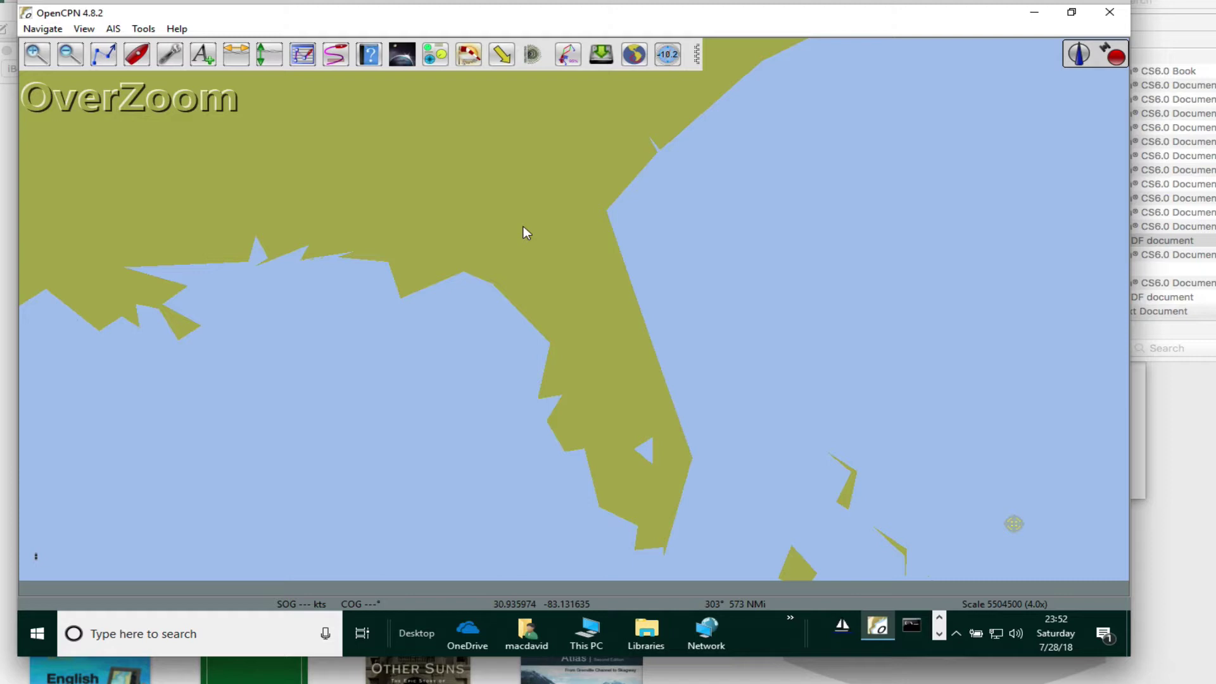
{"action": "left_click_drag", "start_coordinate": [528, 227], "coordinate": [545, 223]}
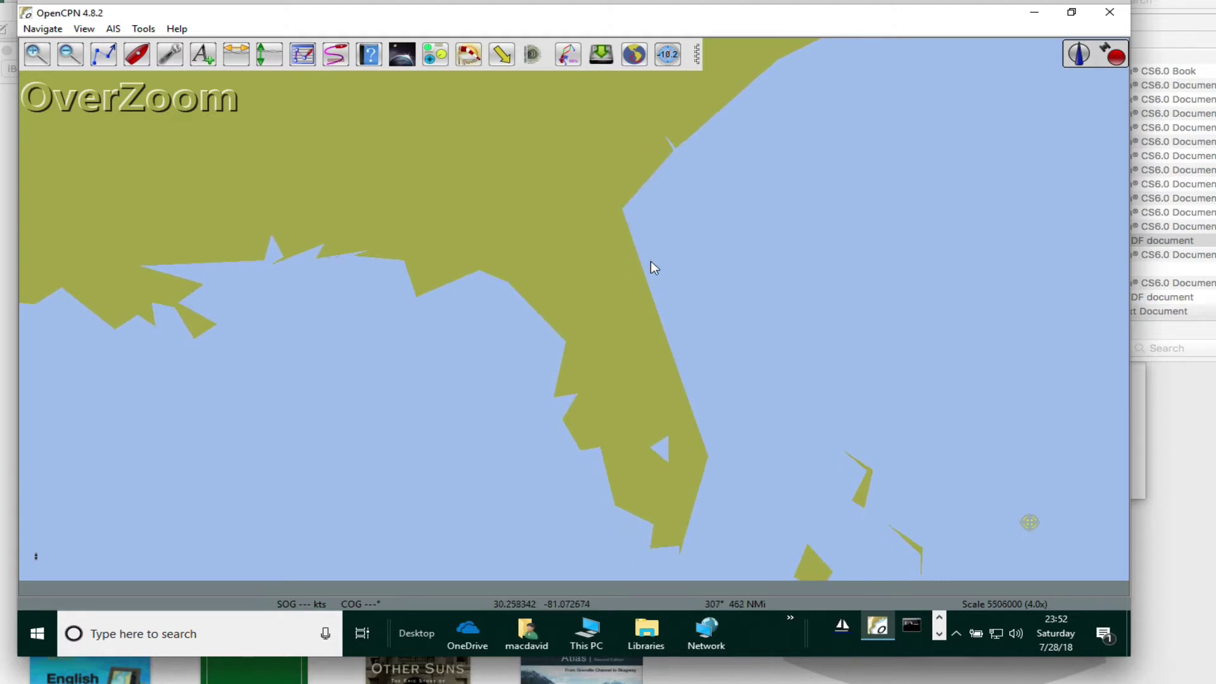
{"action": "left_click_drag", "start_coordinate": [607, 293], "coordinate": [602, 285]}
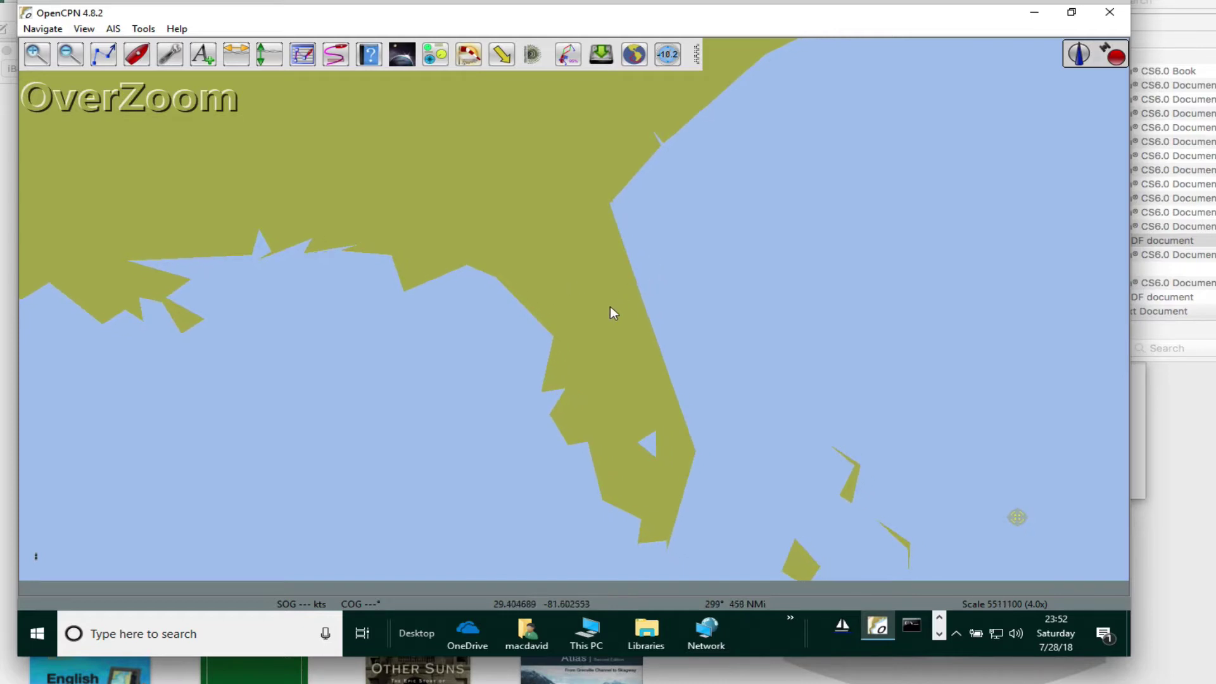
{"action": "left_click_drag", "start_coordinate": [611, 306], "coordinate": [559, 307]}
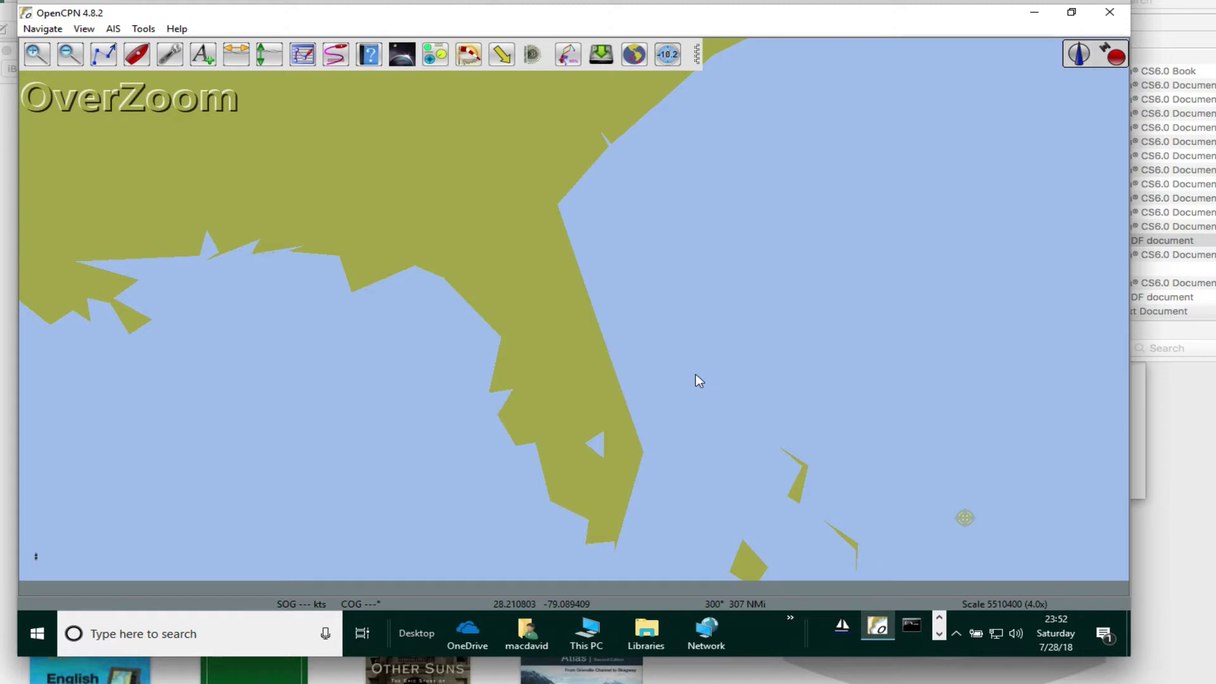
{"action": "left_click_drag", "start_coordinate": [685, 397], "coordinate": [654, 277]}
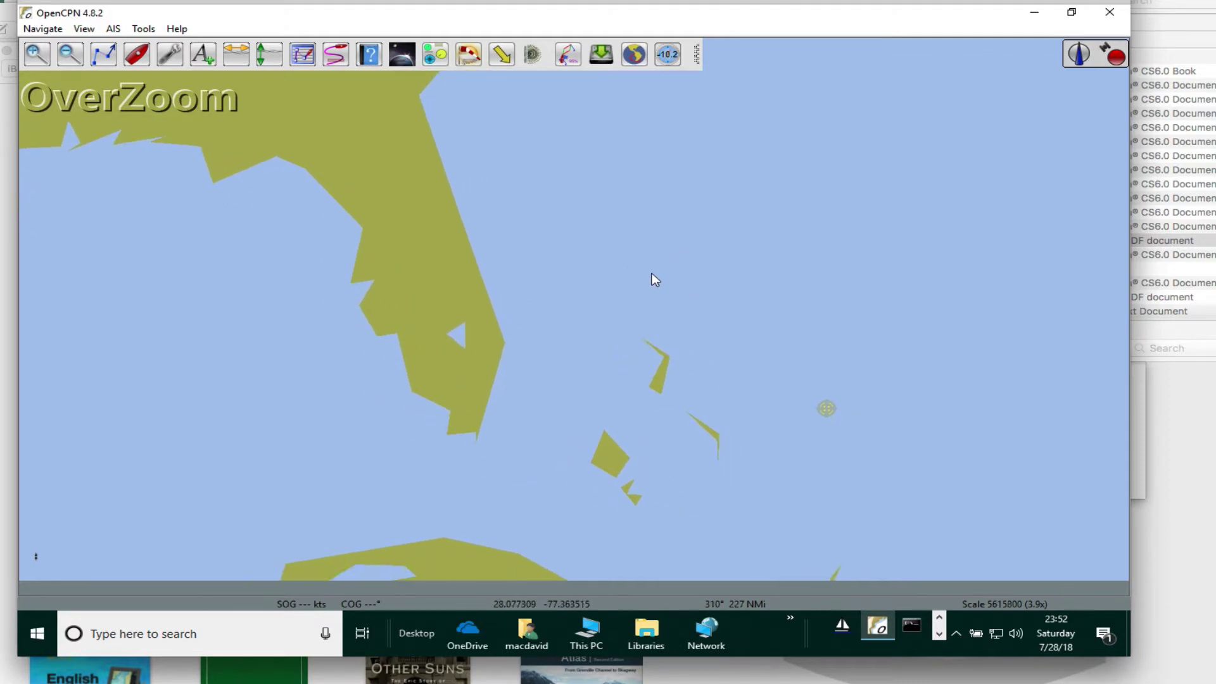
- Drop a mark near the Bahamas and bring up its Waypoint Properties
{"action": "right_click", "coordinate": [659, 317]}
{"action": "left_click", "coordinate": [653, 323]}
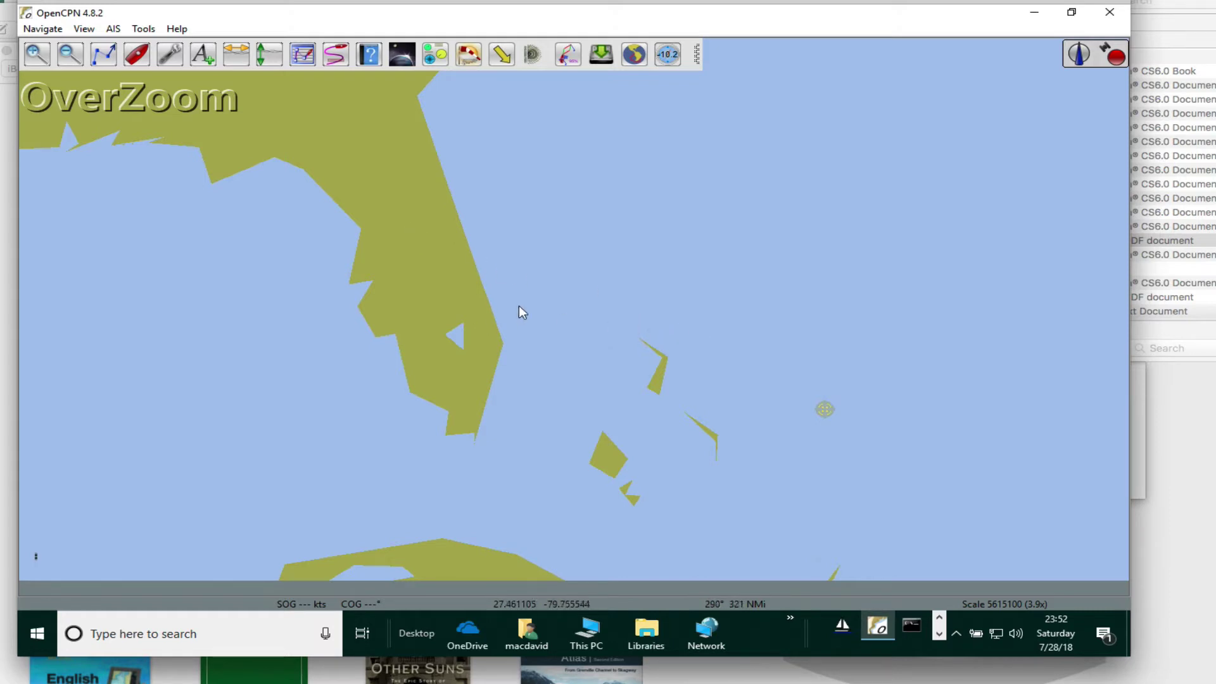
{"action": "right_click", "coordinate": [645, 315]}
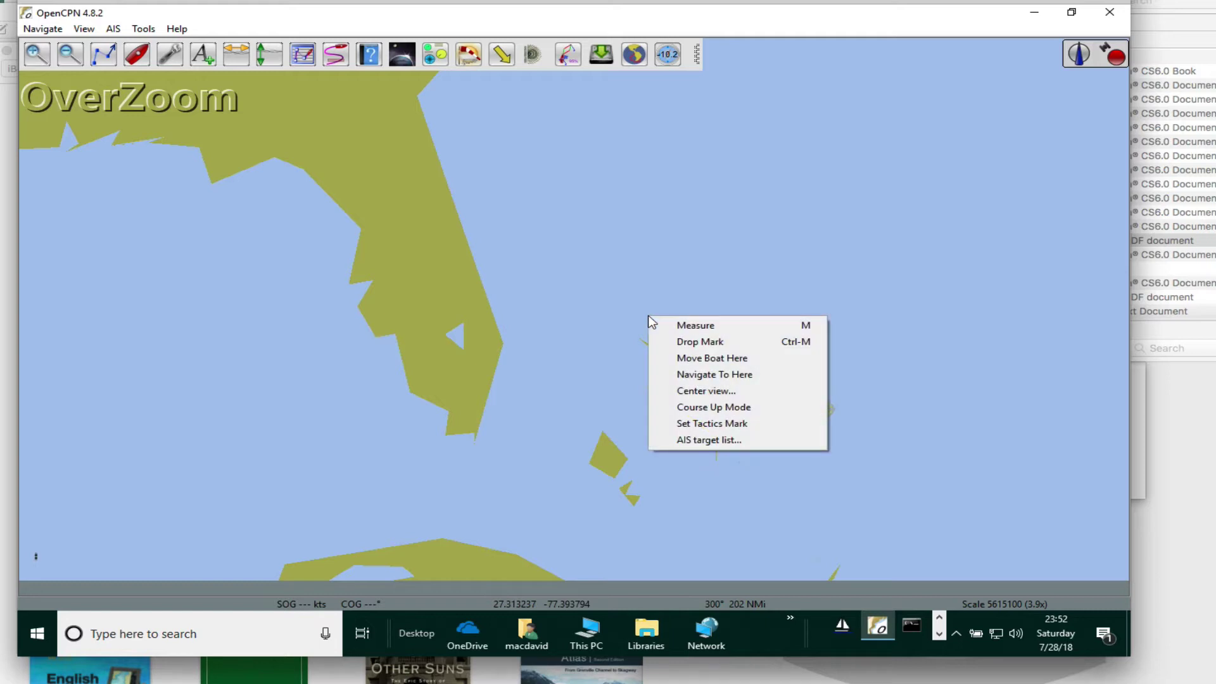
{"action": "left_click", "coordinate": [686, 342]}
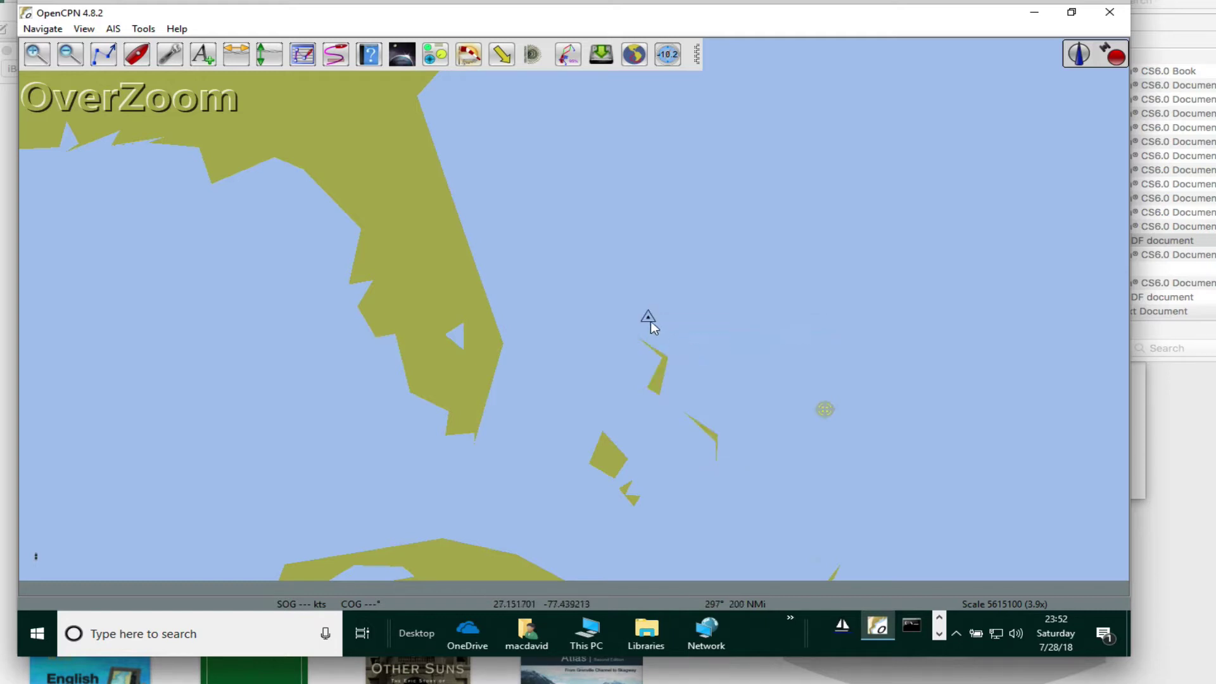
{"action": "right_click", "coordinate": [650, 318]}
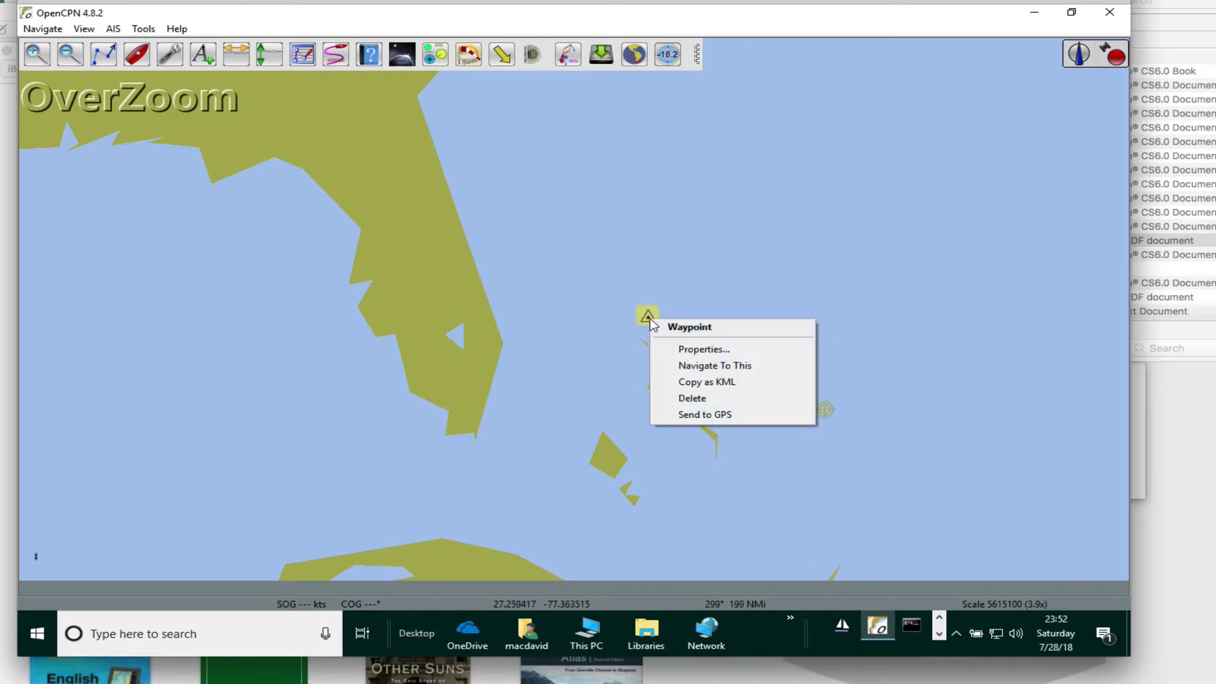
{"action": "left_click", "coordinate": [684, 350]}
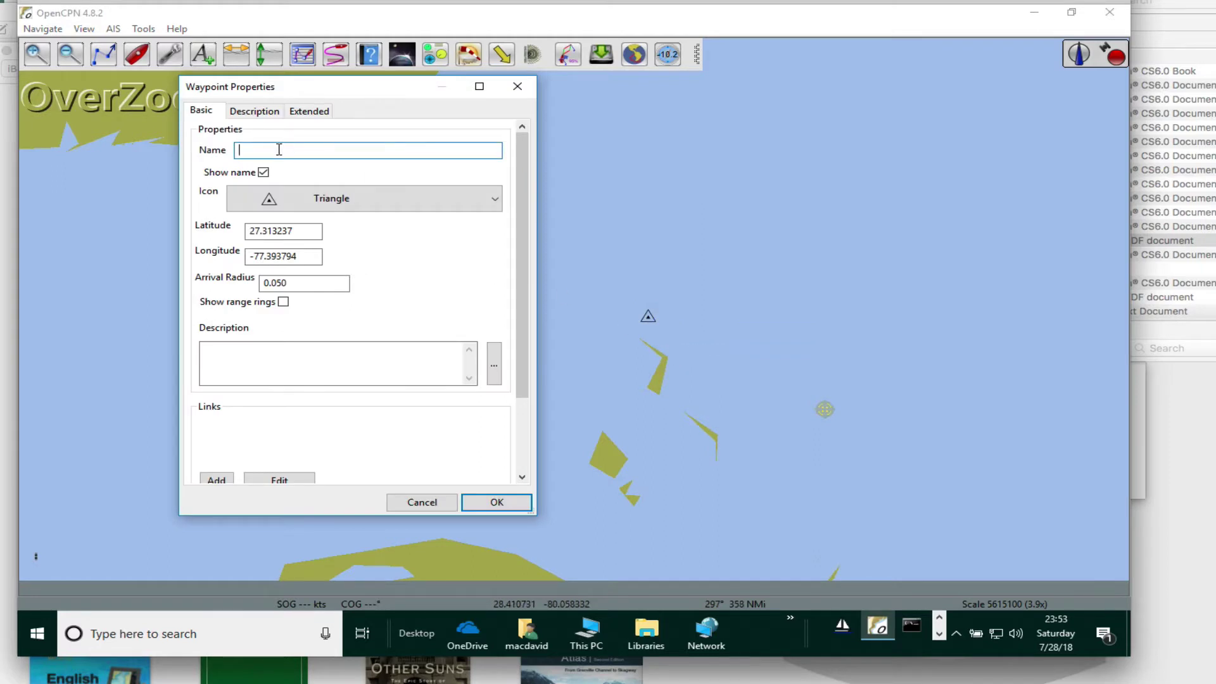
- Name the waypoint Nassau and set its position to latitude 25.1, longitude -77.30
{"action": "type", "text": "Nassau"}
{"action": "left_click_drag", "start_coordinate": [298, 234], "coordinate": [184, 214]}
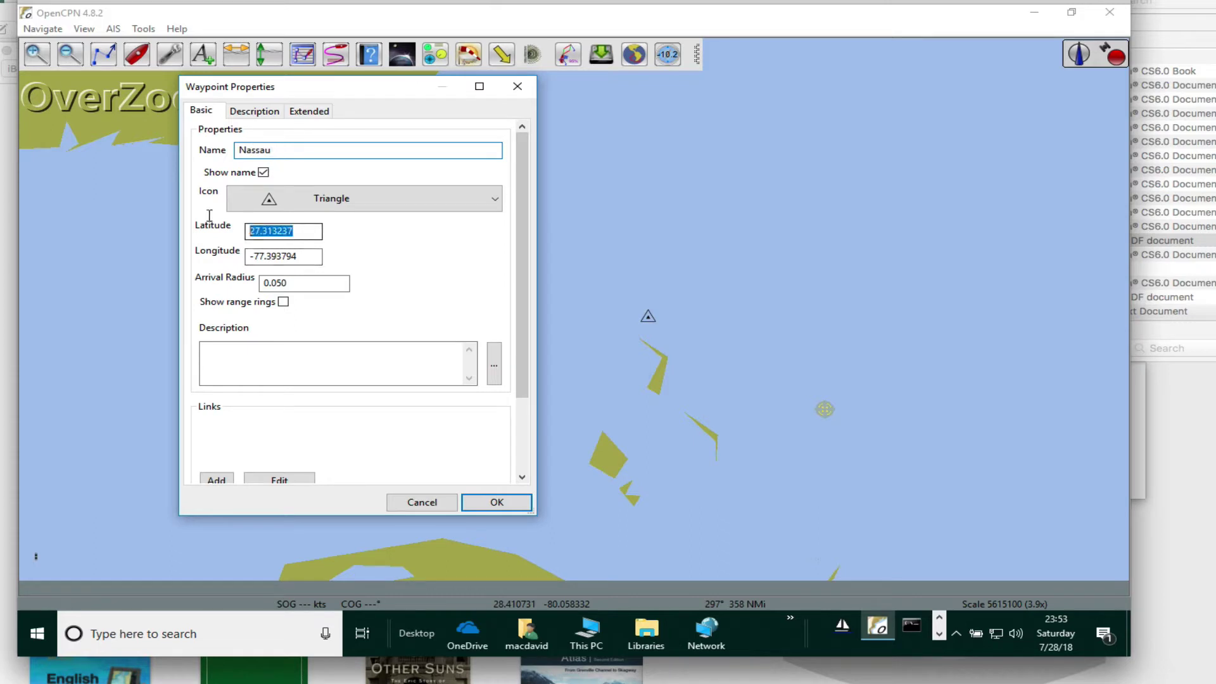
{"action": "type", "text": "25."}
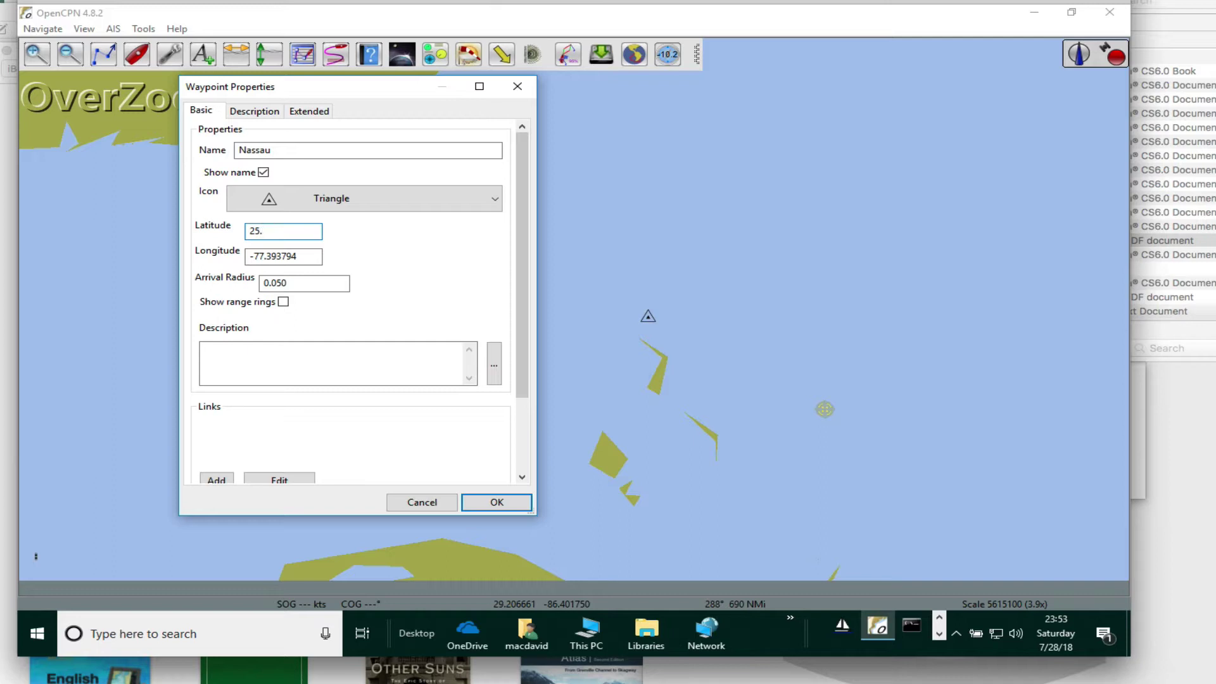
{"action": "type", "text": "1"}
{"action": "key", "text": "Tab"}
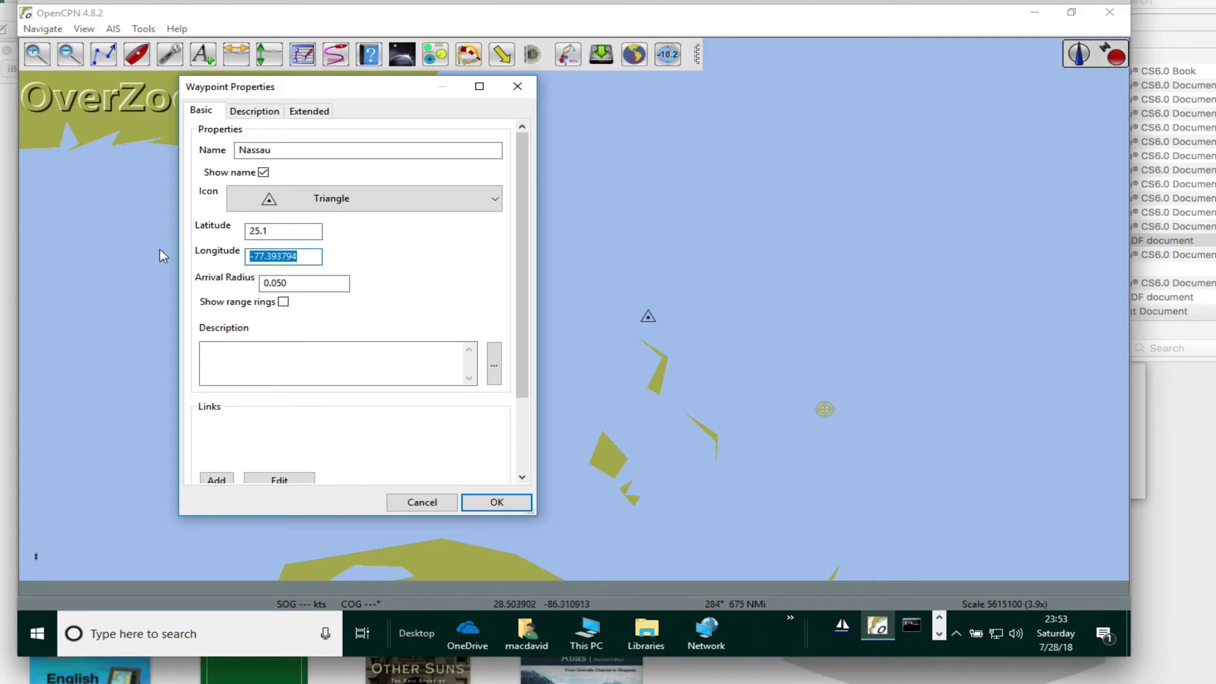
{"action": "type", "text": "-77.30"}
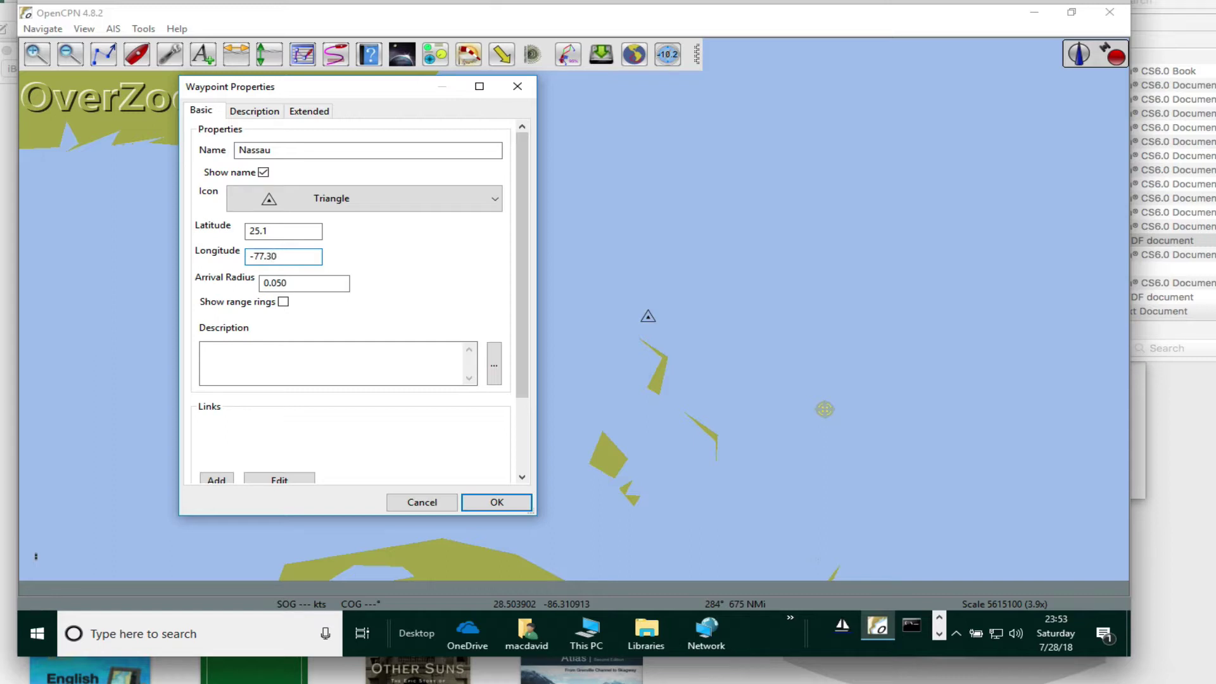
{"action": "left_click", "coordinate": [306, 283]}
- Turn on range rings with a single ring at 300 nautical miles
{"action": "left_click", "coordinate": [283, 302]}
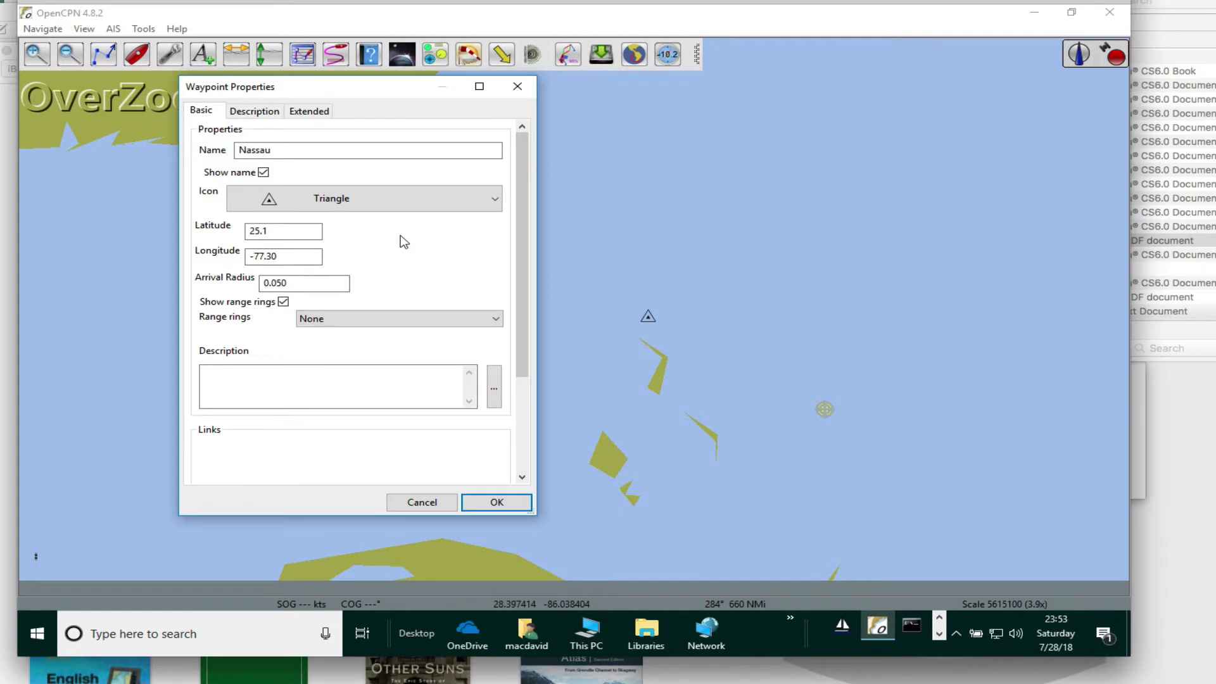
{"action": "left_click", "coordinate": [282, 303]}
{"action": "left_click", "coordinate": [282, 302]}
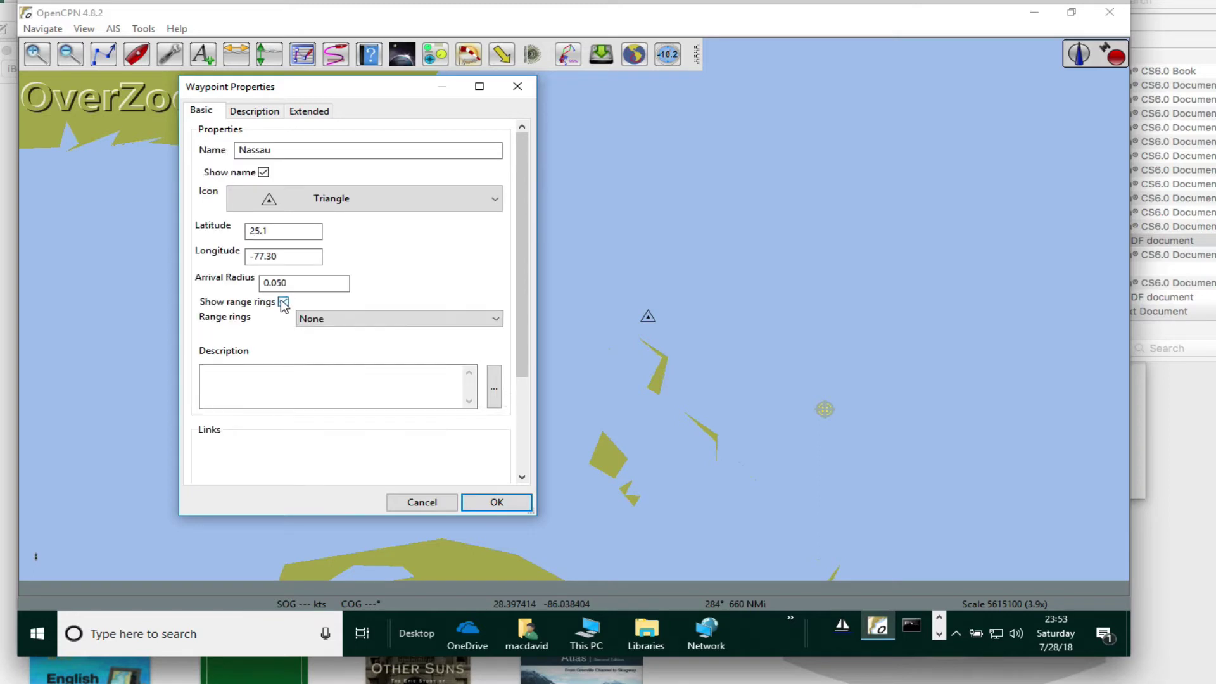
{"action": "left_click", "coordinate": [330, 318]}
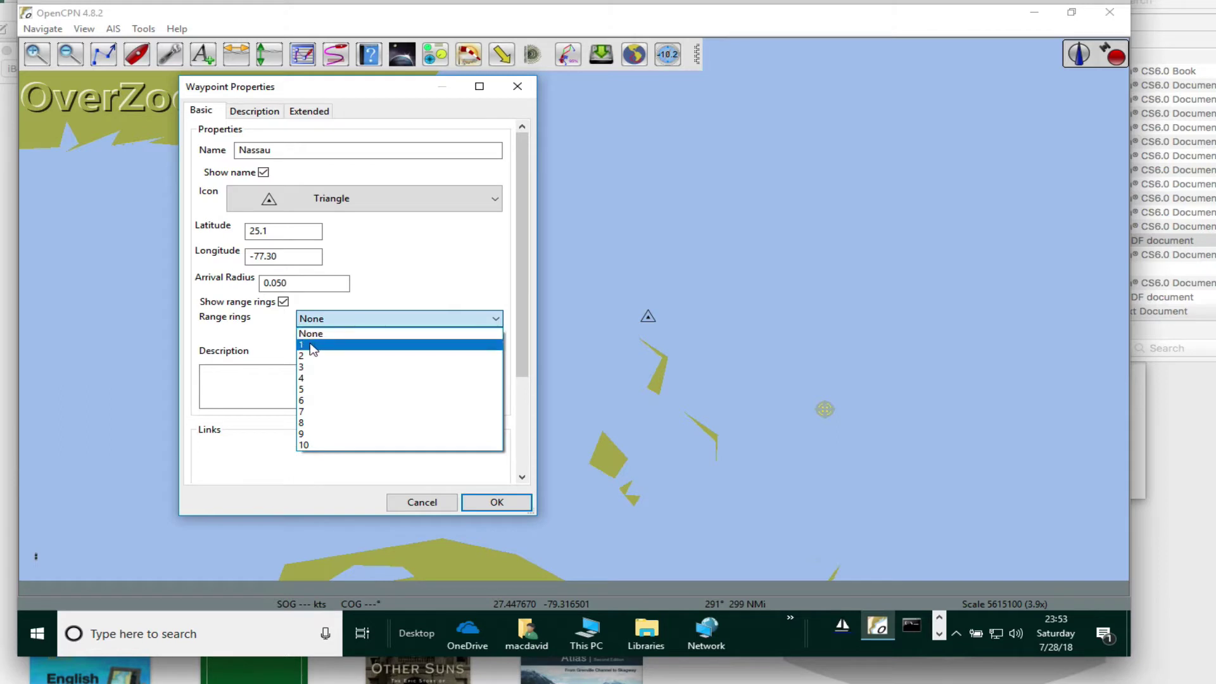
{"action": "left_click", "coordinate": [312, 345]}
{"action": "left_click_drag", "start_coordinate": [468, 342], "coordinate": [428, 341]}
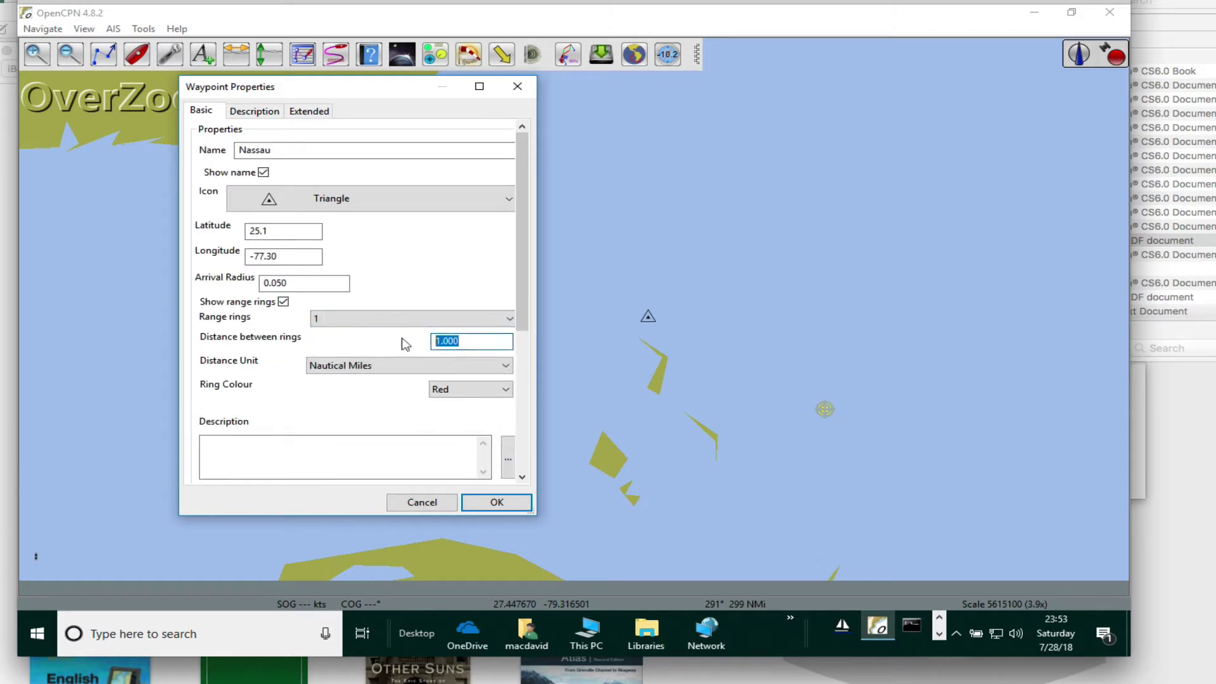
{"action": "type", "text": "300"}
{"action": "left_click", "coordinate": [521, 507]}
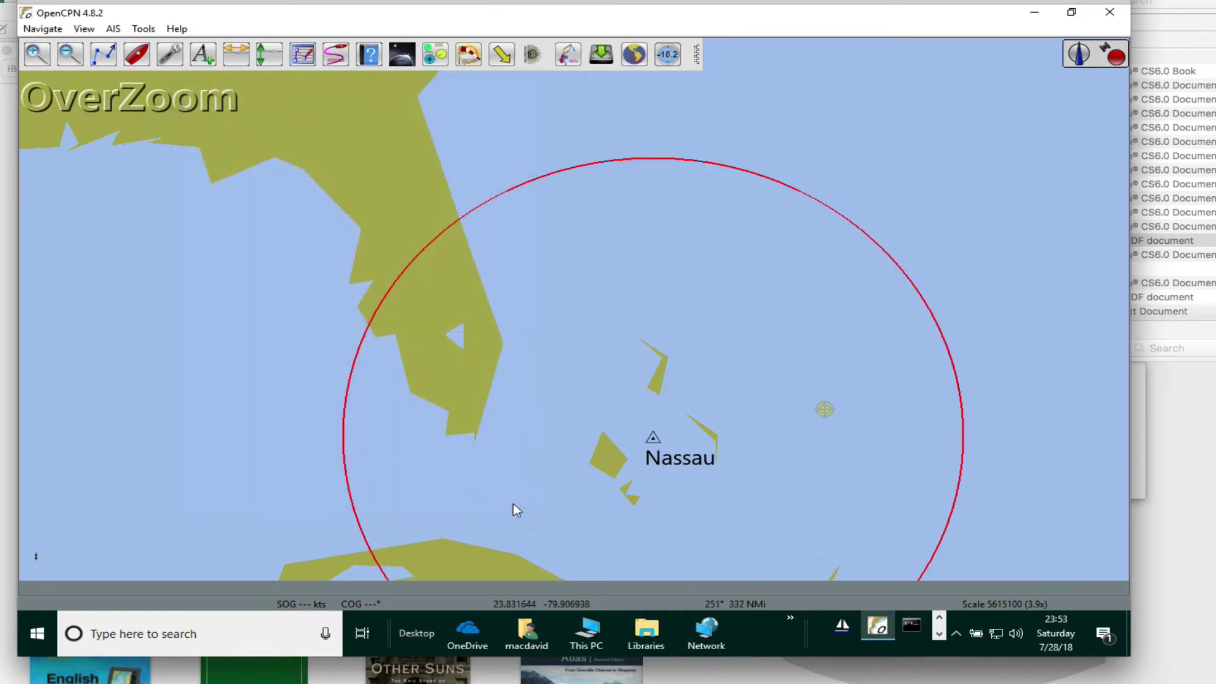
{"action": "left_click_drag", "start_coordinate": [782, 494], "coordinate": [728, 429]}
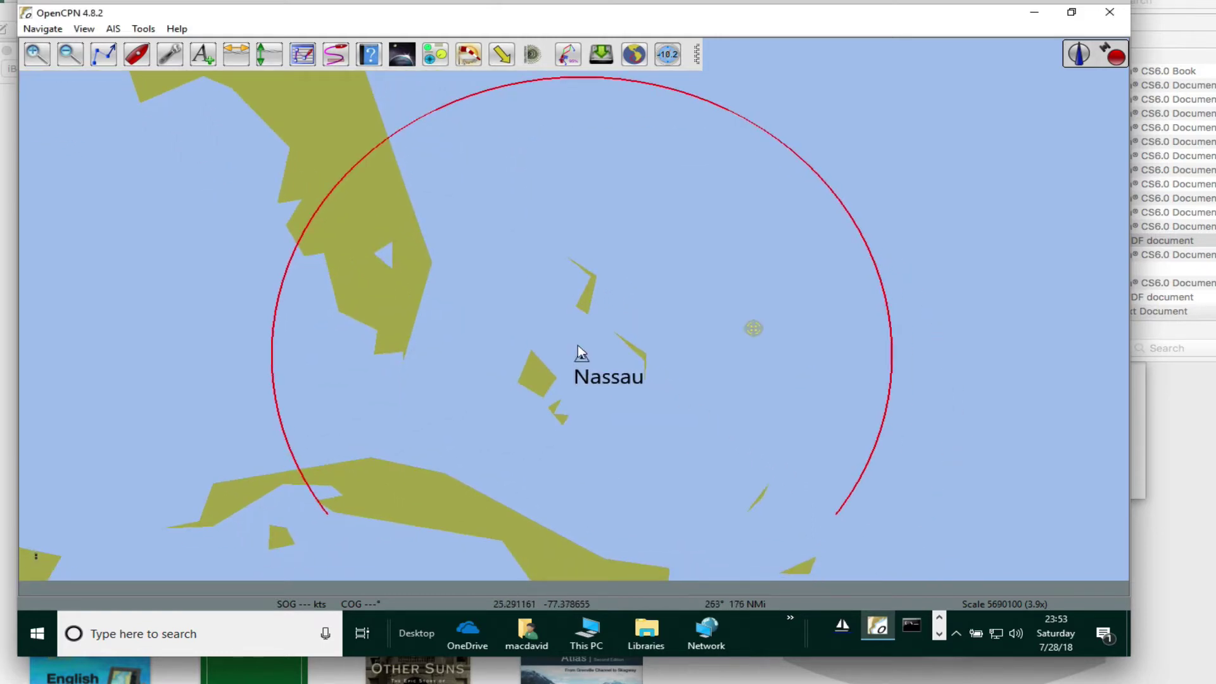
{"action": "scroll", "coordinate": [578, 366], "scroll_direction": "up", "scroll_amount": 4}
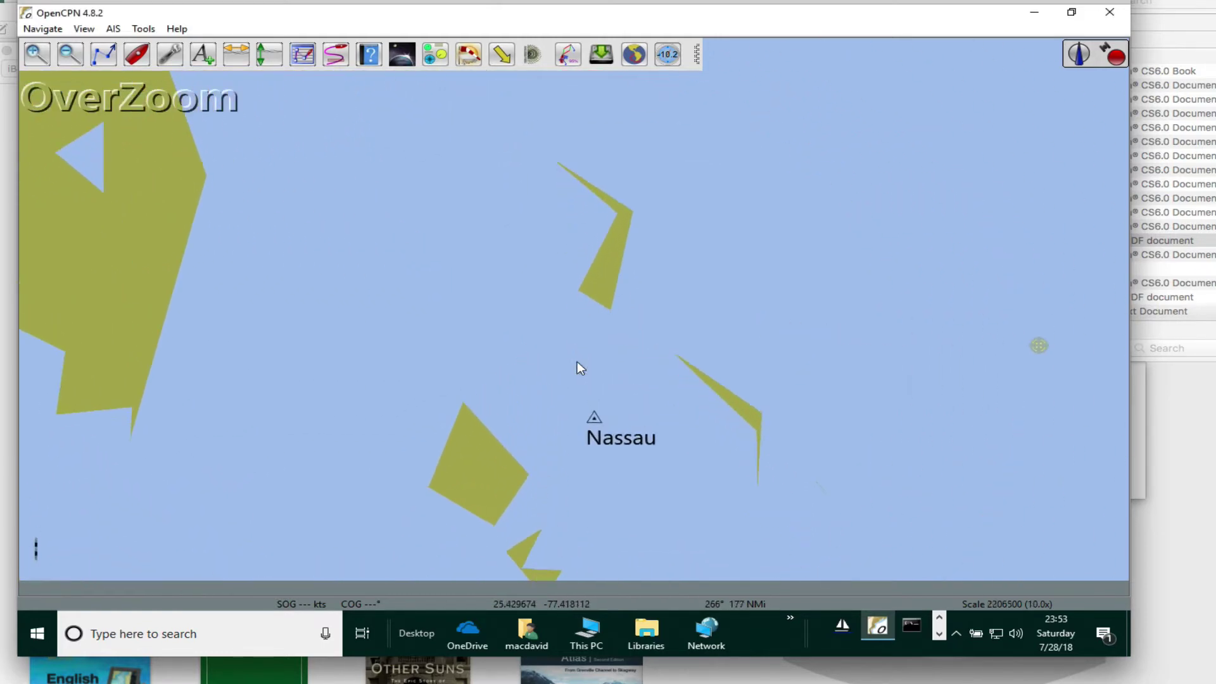
{"action": "scroll", "coordinate": [575, 370], "scroll_direction": "up", "scroll_amount": 1}
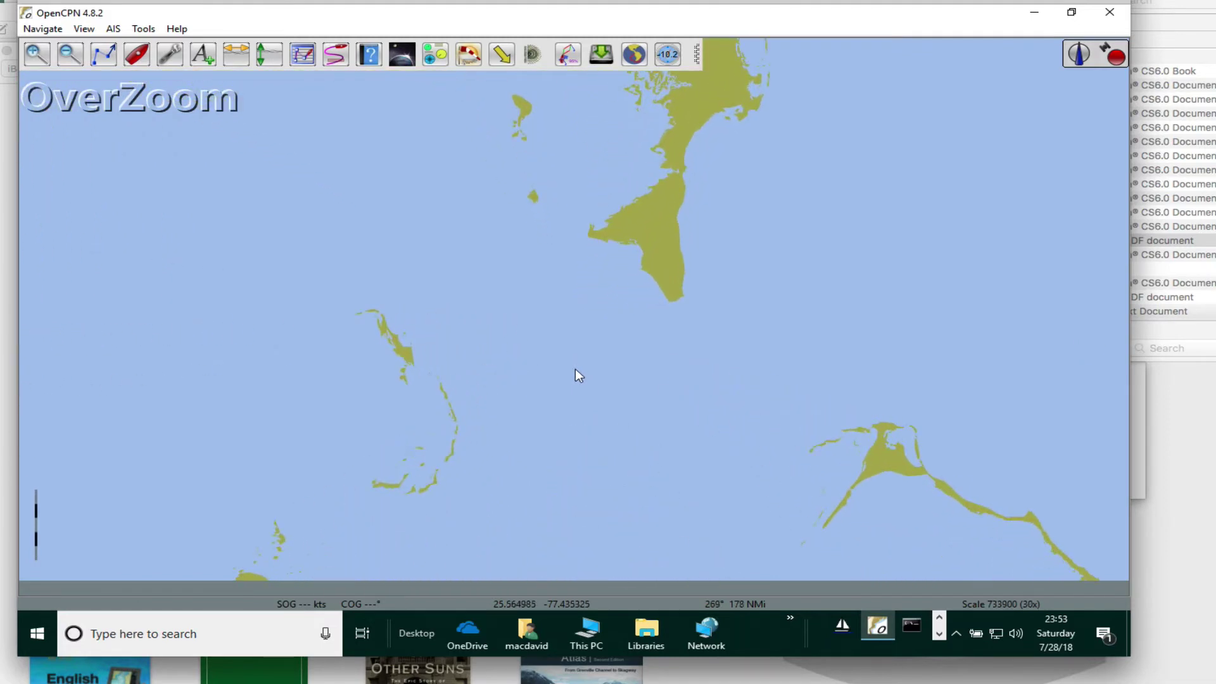
{"action": "scroll", "coordinate": [576, 320], "scroll_direction": "down", "scroll_amount": 2}
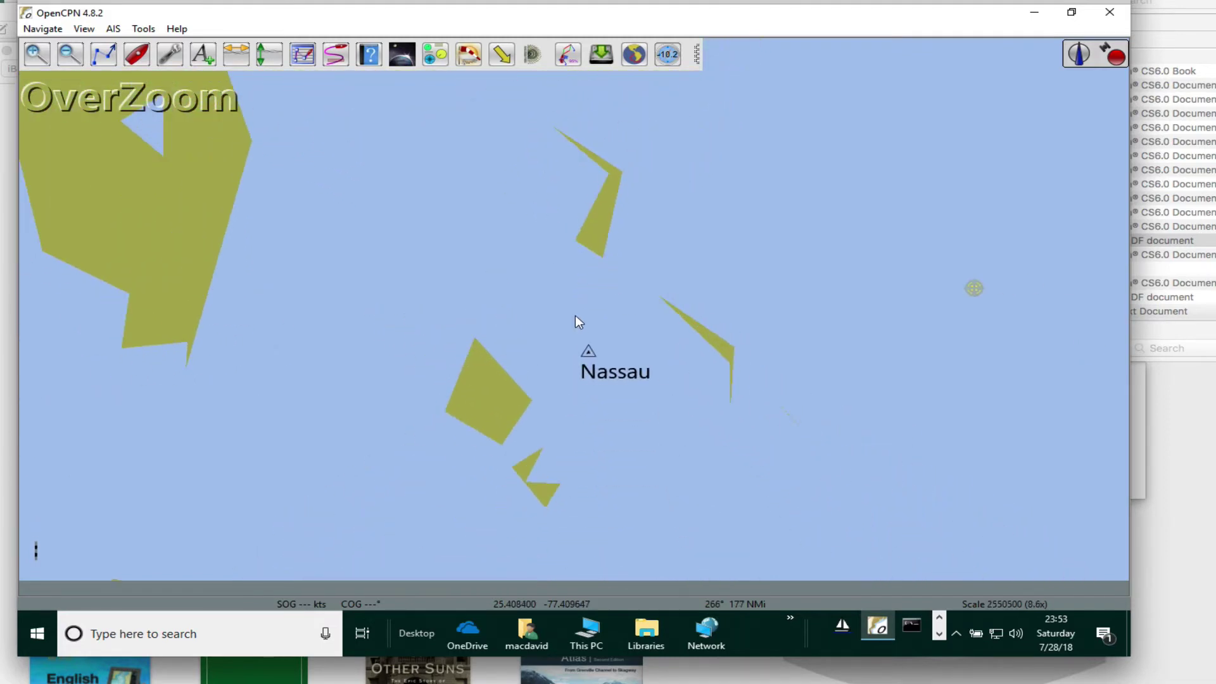
{"action": "scroll", "coordinate": [576, 320], "scroll_direction": "up", "scroll_amount": 3}
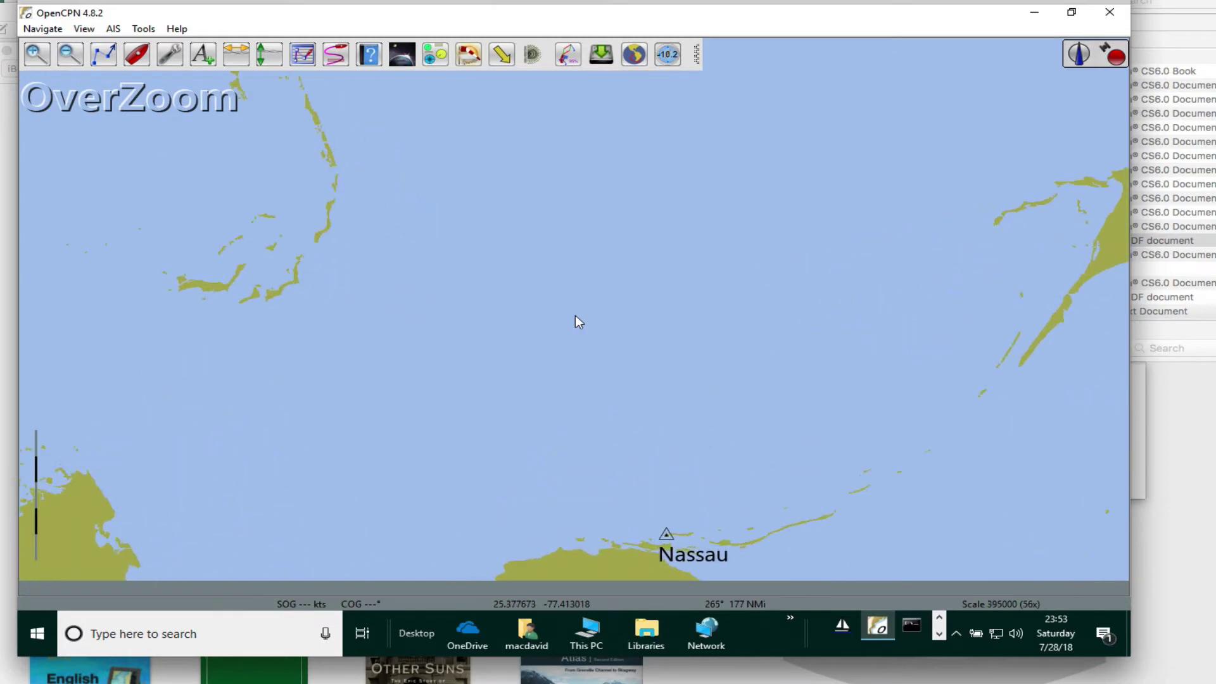
{"action": "scroll", "coordinate": [576, 321], "scroll_direction": "down", "scroll_amount": 1}
{"action": "scroll", "coordinate": [576, 316], "scroll_direction": "down", "scroll_amount": 1}
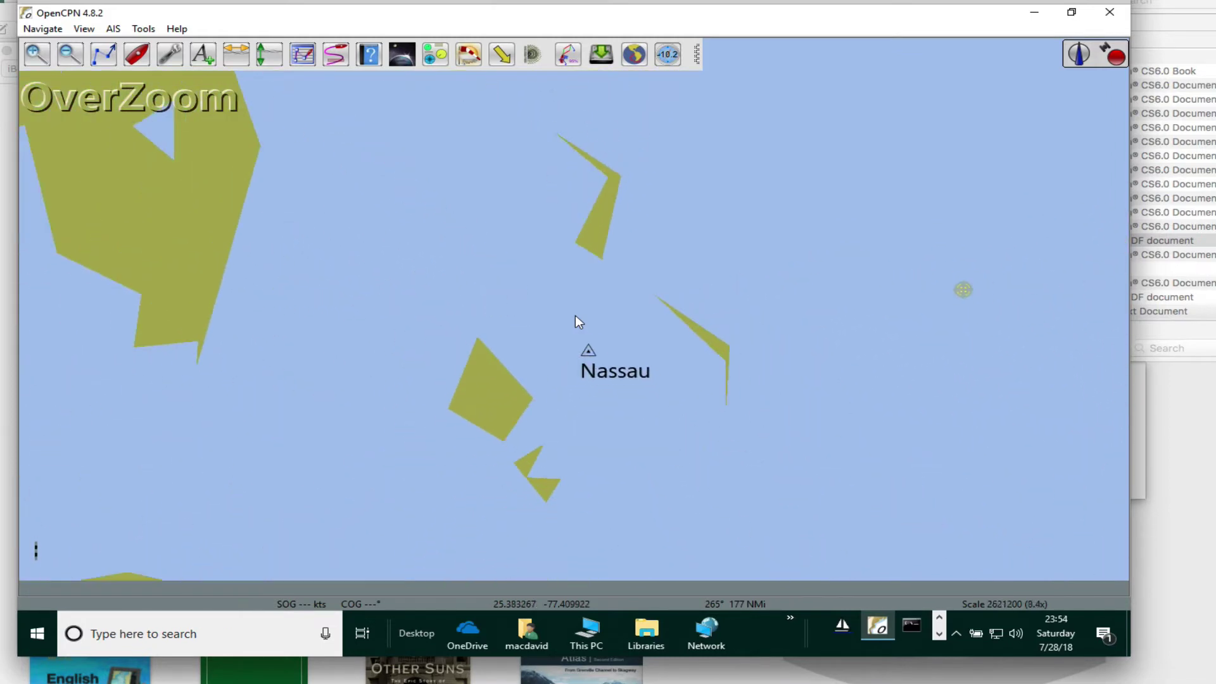
{"action": "scroll", "coordinate": [575, 315], "scroll_direction": "down", "scroll_amount": 4}
{"action": "scroll", "coordinate": [576, 316], "scroll_direction": "up", "scroll_amount": 1}
{"action": "left_click_drag", "start_coordinate": [525, 305], "coordinate": [496, 314]}
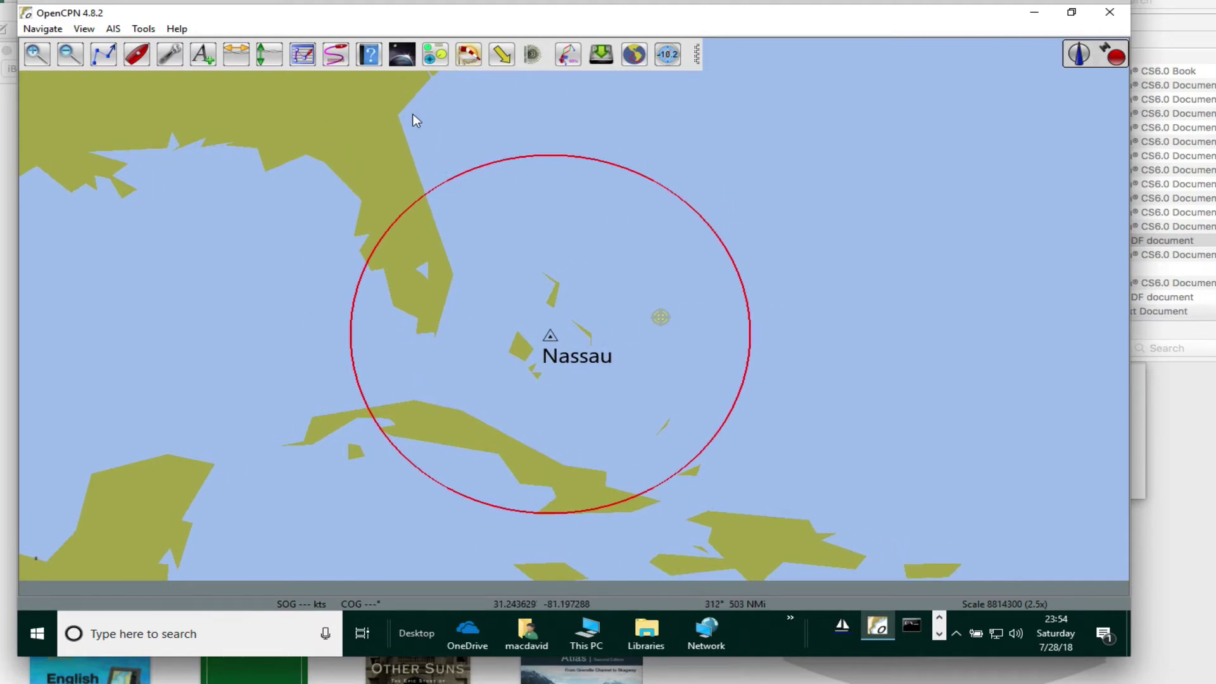
- Open the GRIB overlay, then cancel the GRIB file picker without loading a file
{"action": "left_click", "coordinate": [470, 58]}
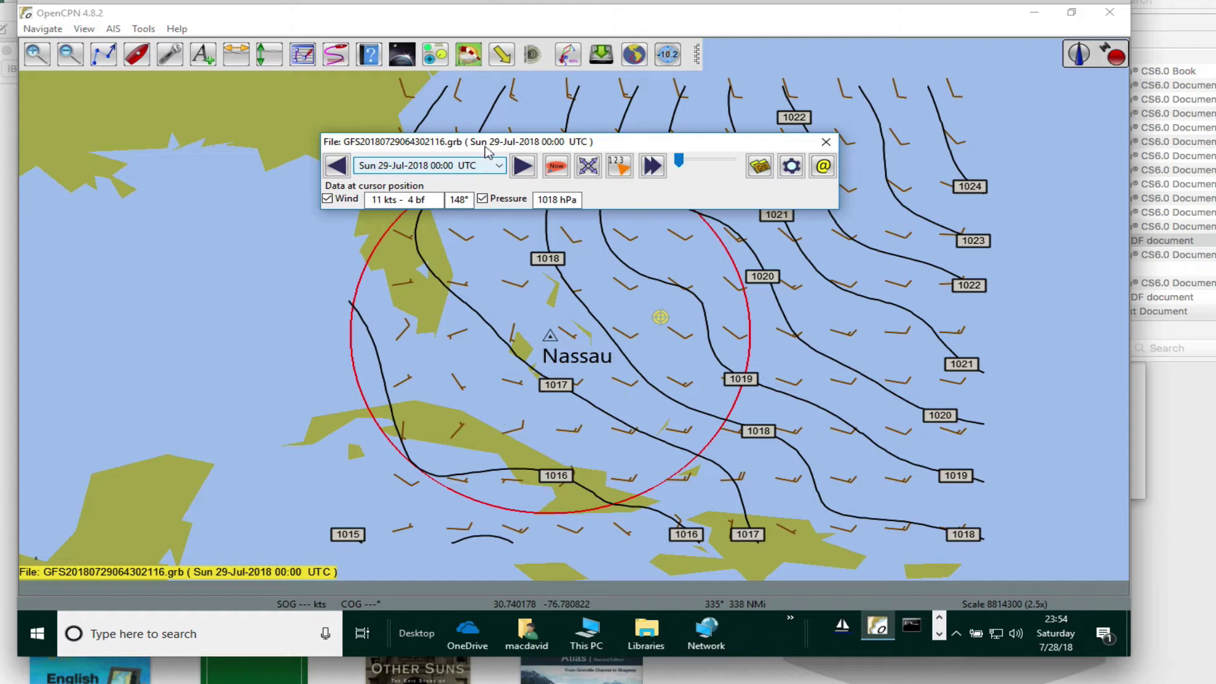
{"action": "left_click", "coordinate": [758, 173]}
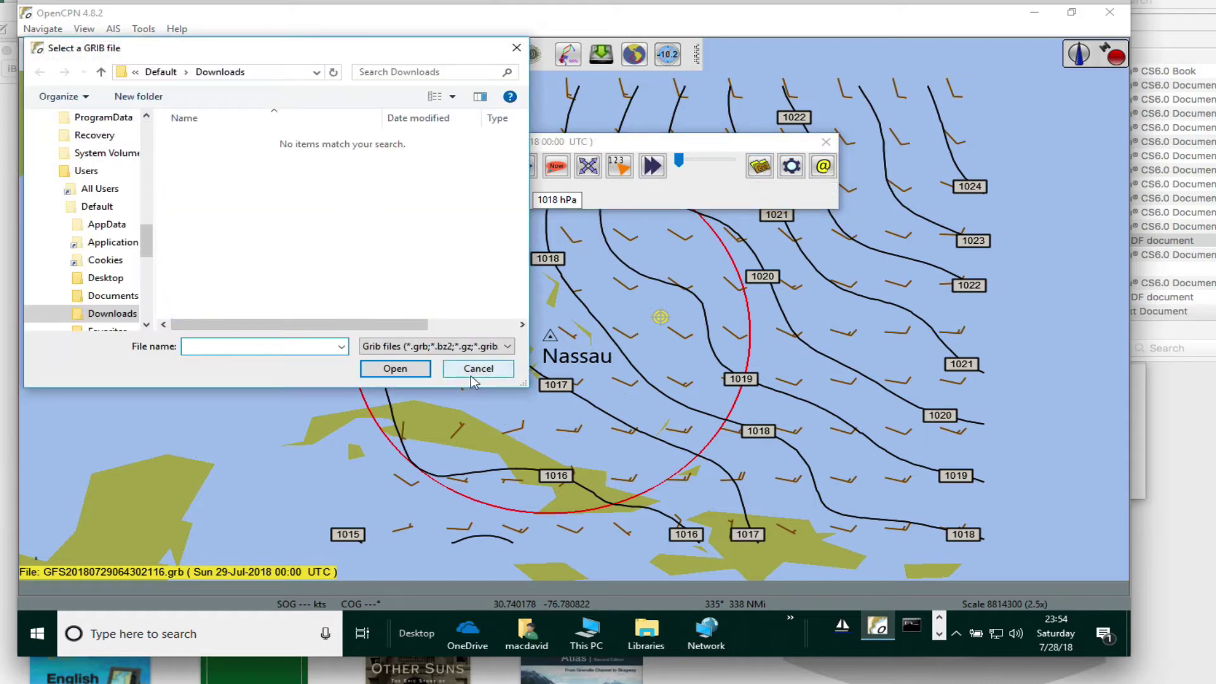
{"action": "left_click", "coordinate": [471, 373]}
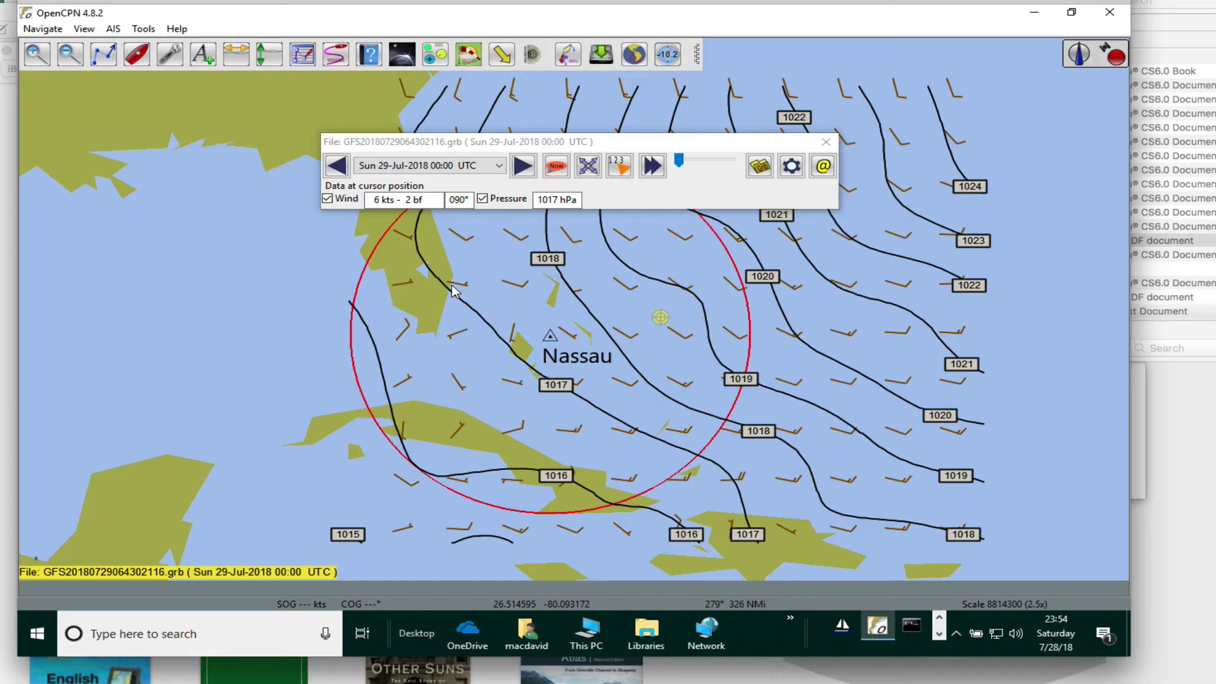
- Quit OpenCPN and relaunch it from the desktop
{"action": "left_click", "coordinate": [1071, 12]}
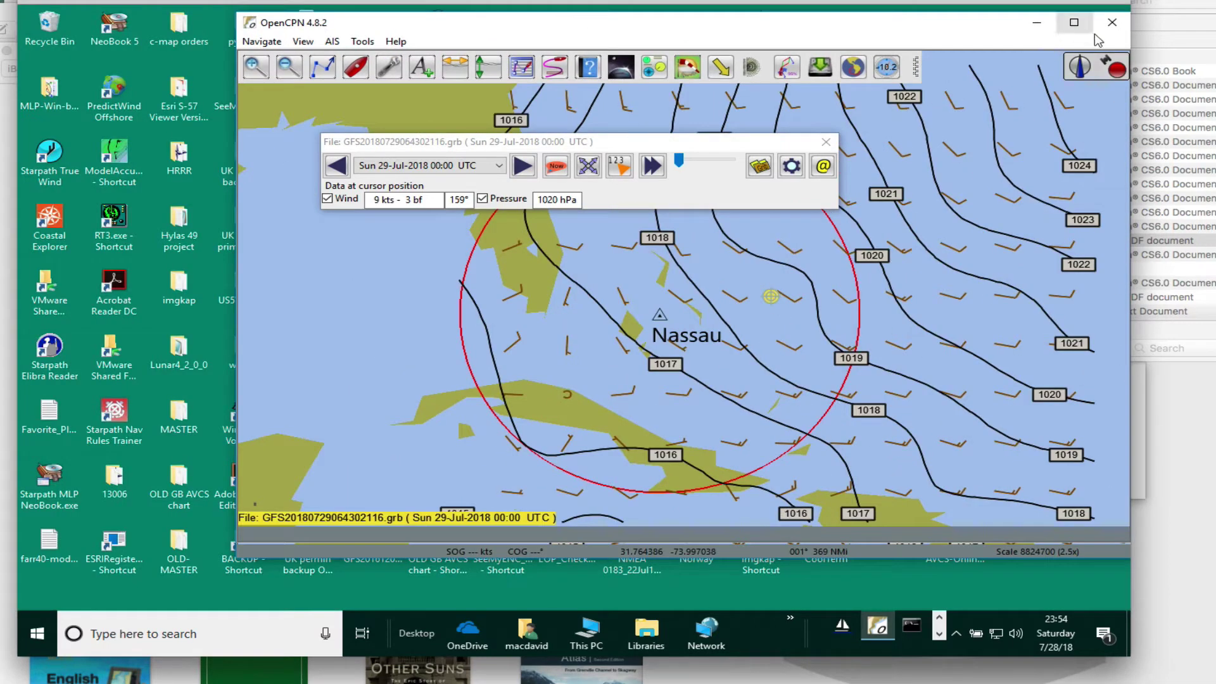
{"action": "left_click", "coordinate": [1112, 24]}
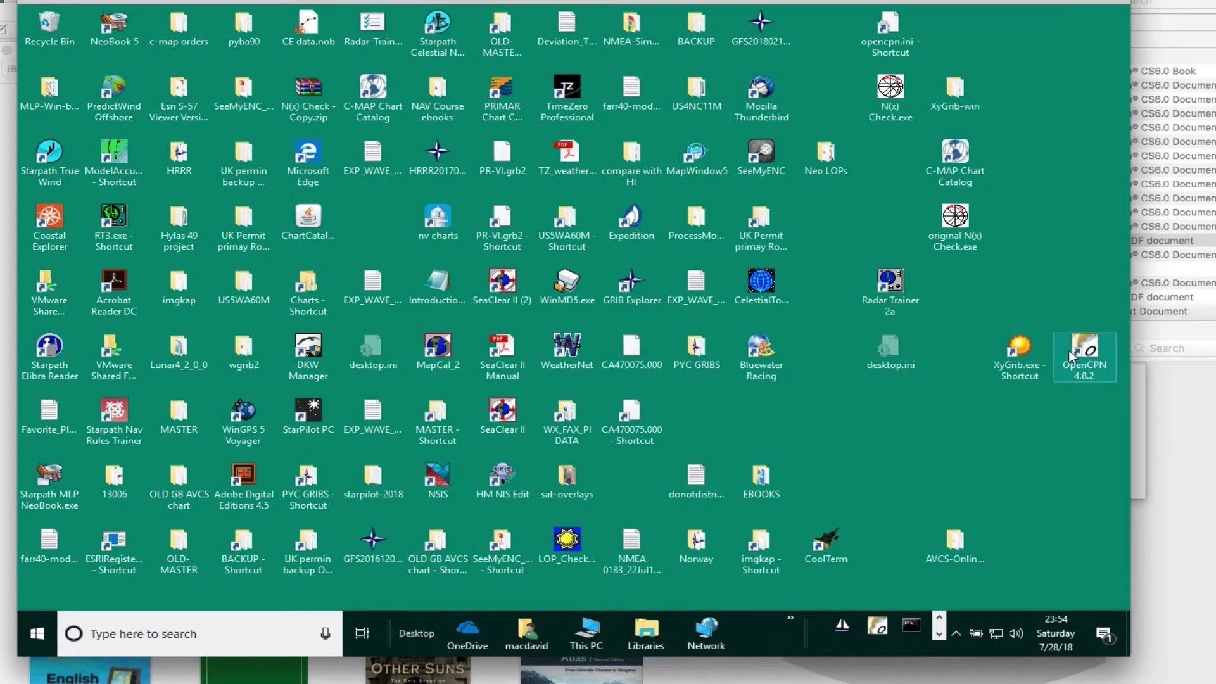
{"action": "double_click", "coordinate": [1080, 345]}
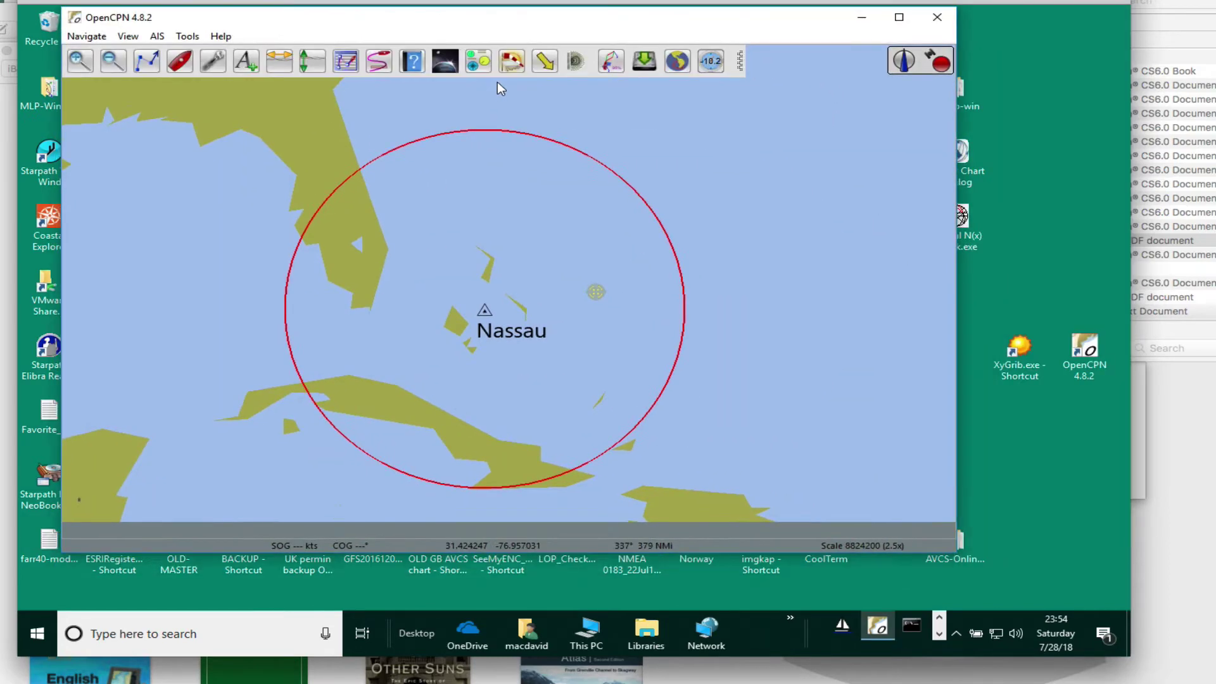
- Show the empty GRIB panel over a zoomed-out view of Nassau, placed higher on the chart
{"action": "left_click", "coordinate": [507, 63]}
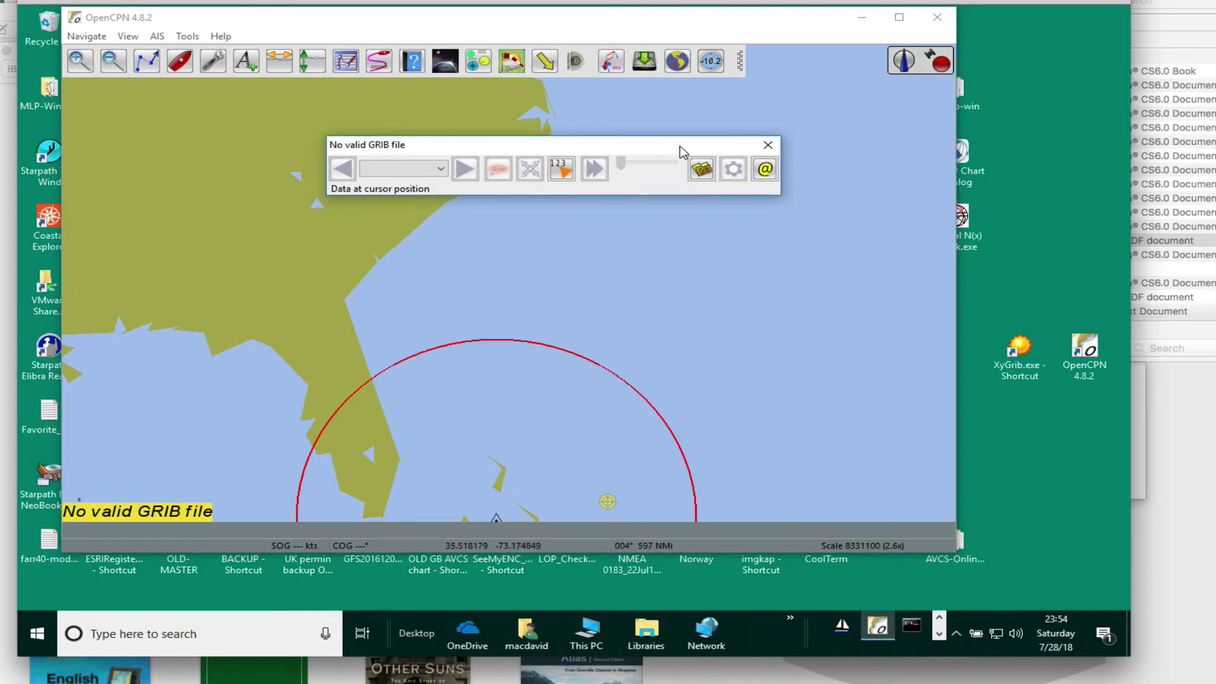
{"action": "left_click_drag", "start_coordinate": [707, 322], "coordinate": [746, 252]}
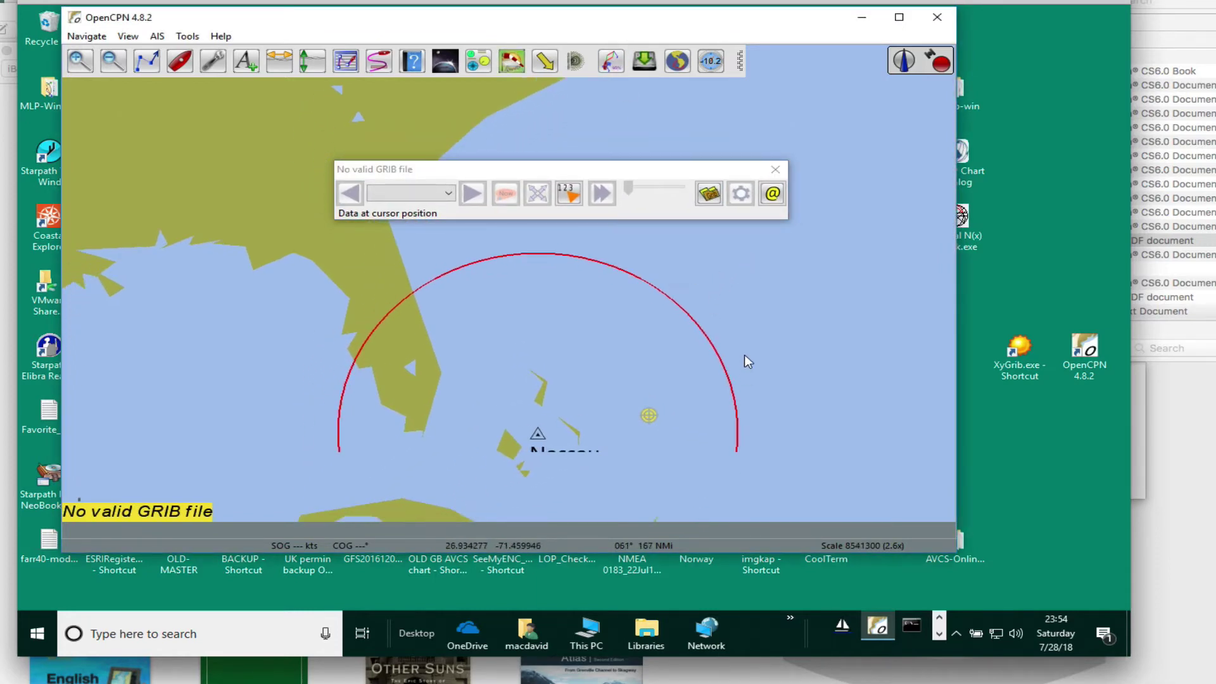
{"action": "scroll", "coordinate": [728, 462], "scroll_direction": "down", "scroll_amount": 1}
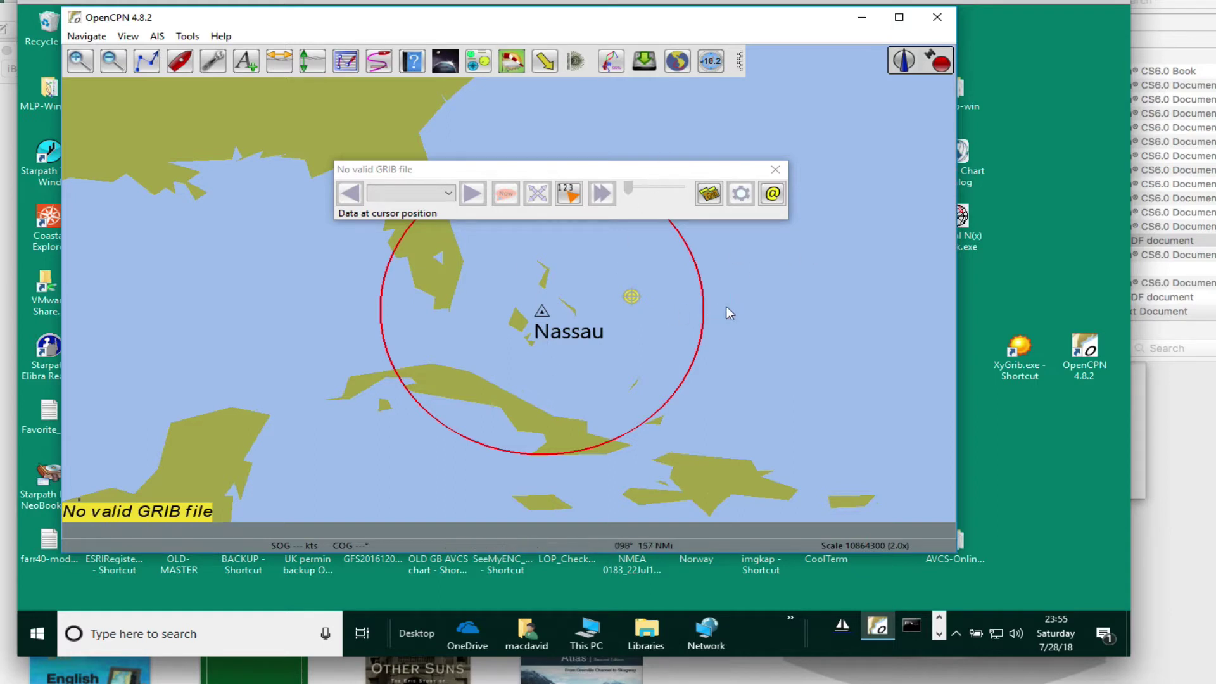
{"action": "left_click_drag", "start_coordinate": [655, 177], "coordinate": [639, 112]}
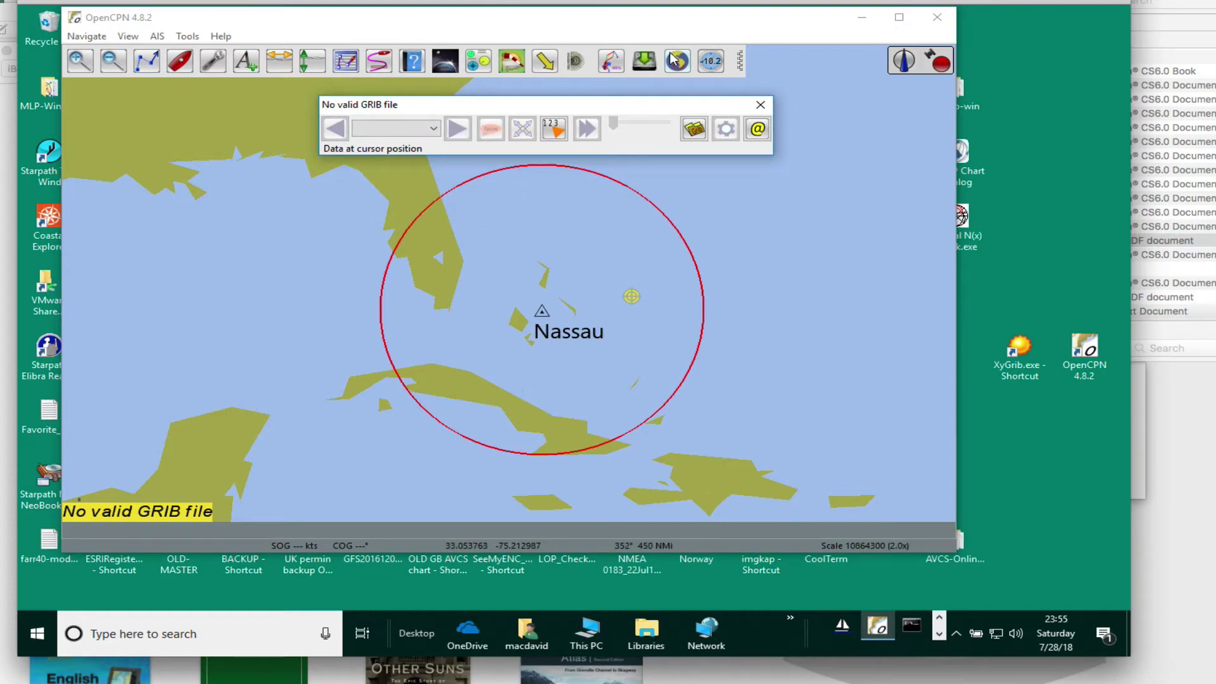
{"action": "left_click", "coordinate": [510, 61]}
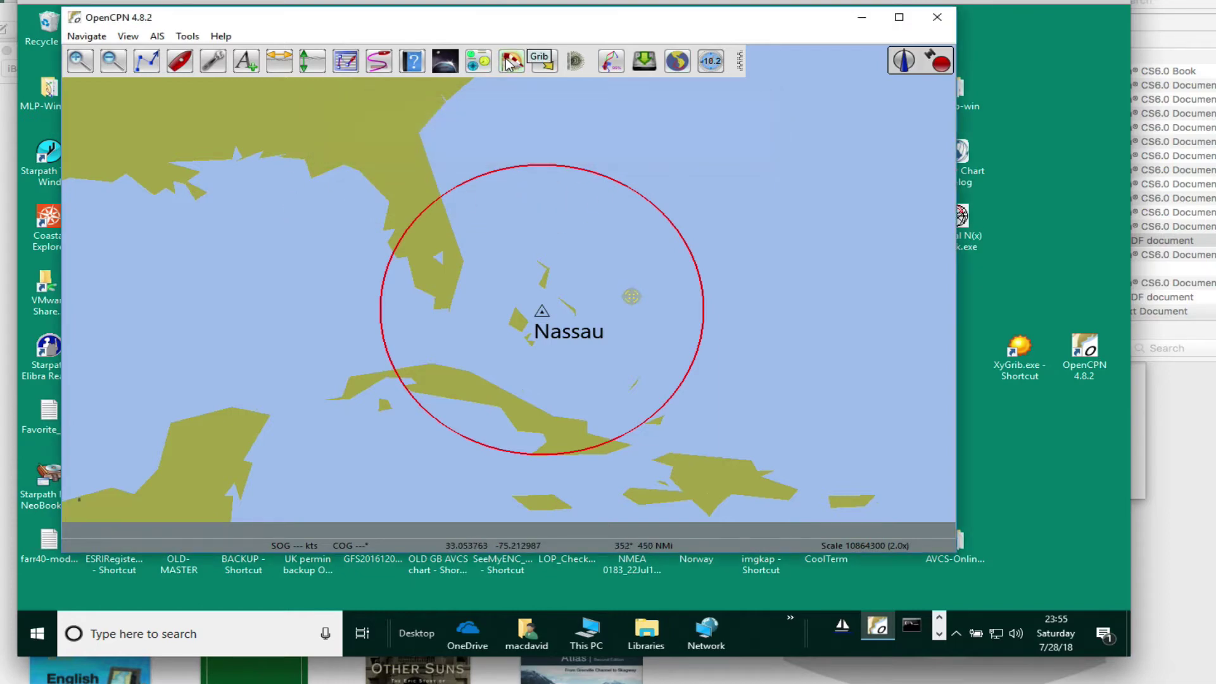
{"action": "left_click", "coordinate": [510, 61]}
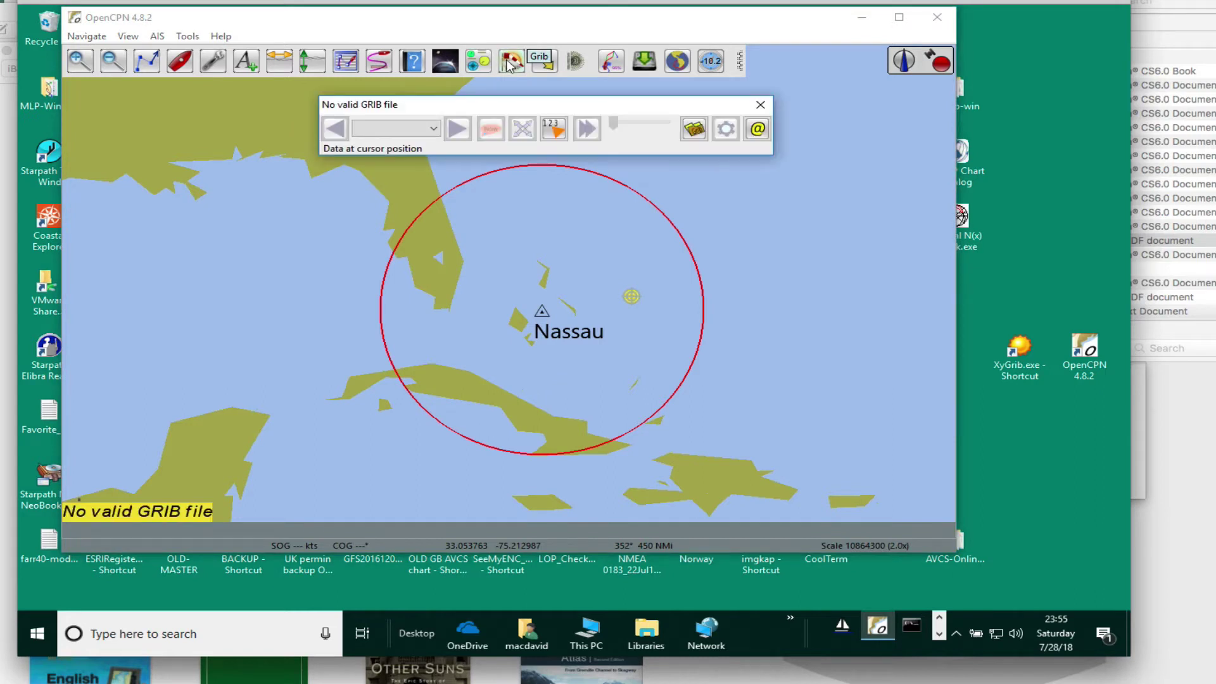
{"action": "left_click", "coordinate": [695, 130]}
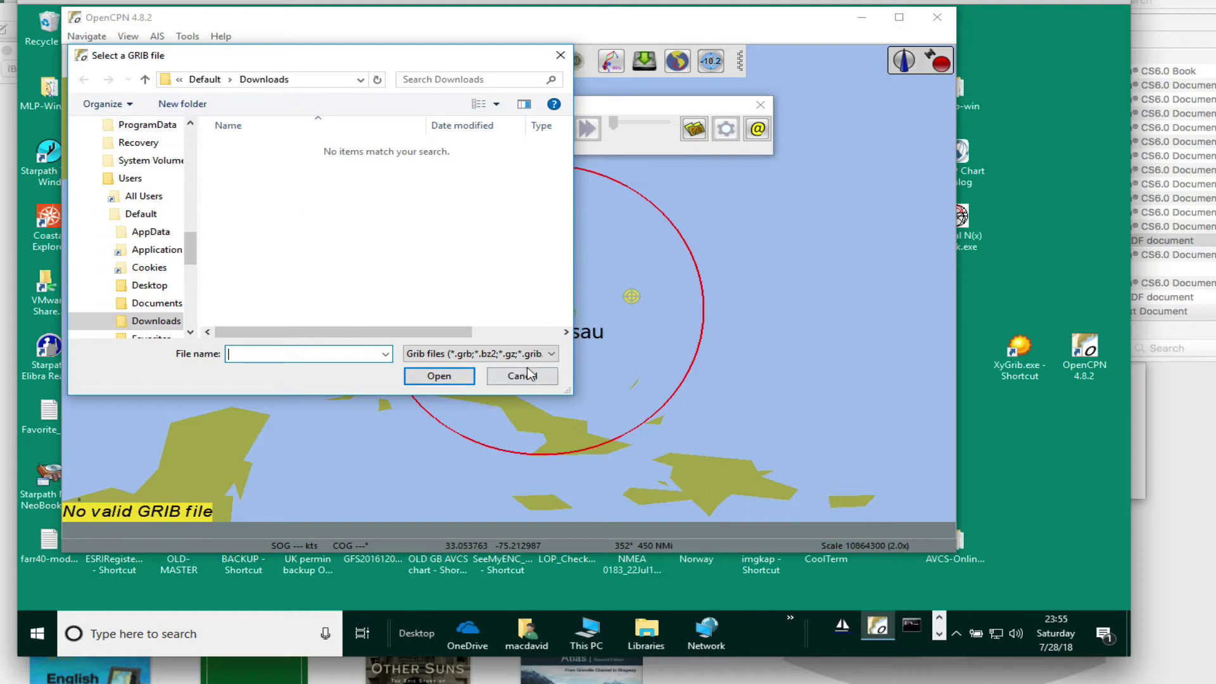
{"action": "left_click", "coordinate": [548, 378]}
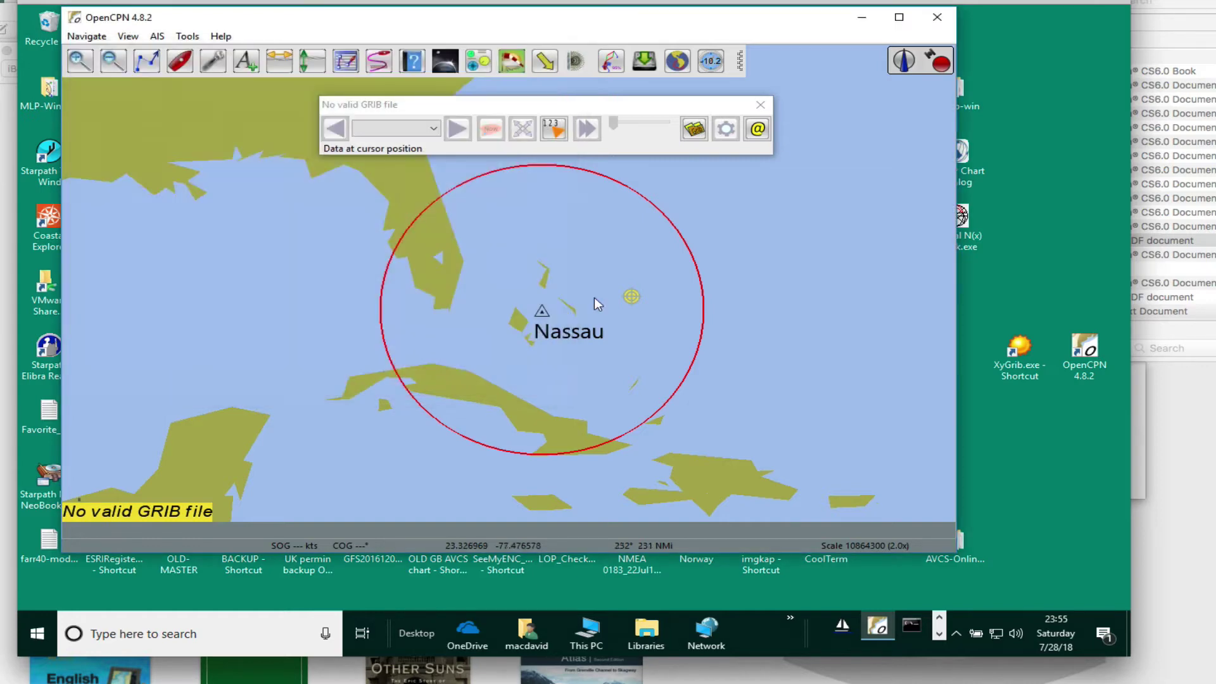
- Start a GRIB email request with Saildocs as recipient and GFS as the model
{"action": "left_click", "coordinate": [757, 130]}
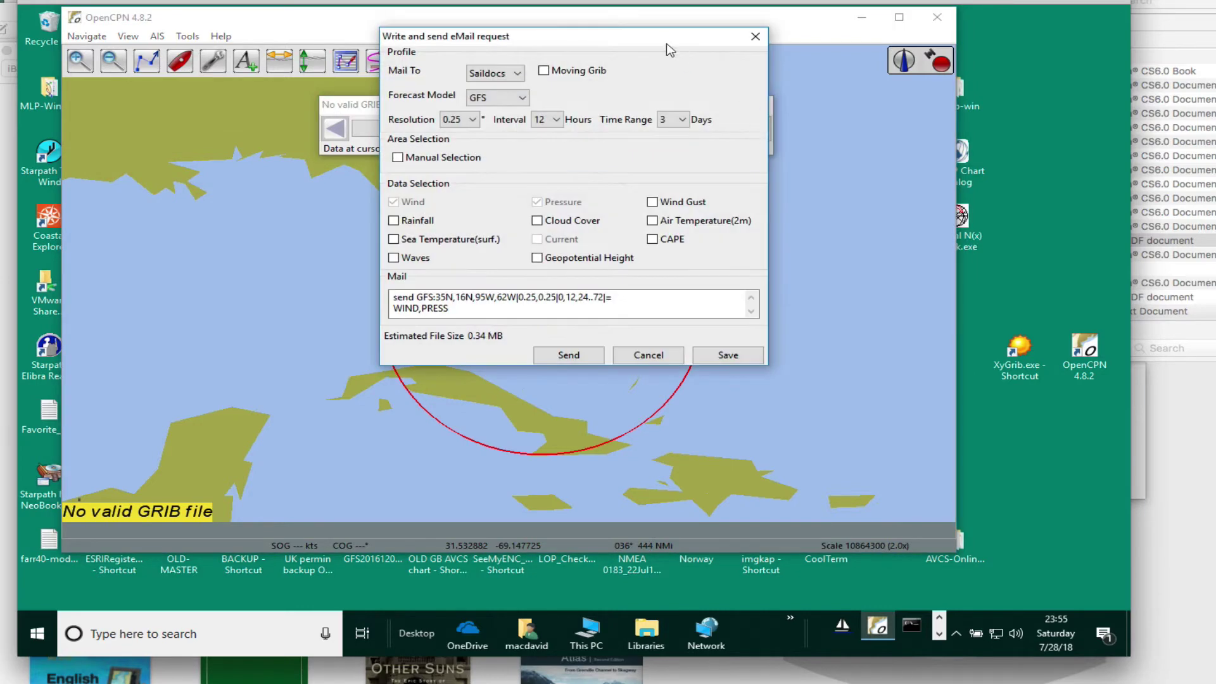
{"action": "left_click_drag", "start_coordinate": [663, 41], "coordinate": [709, 77]}
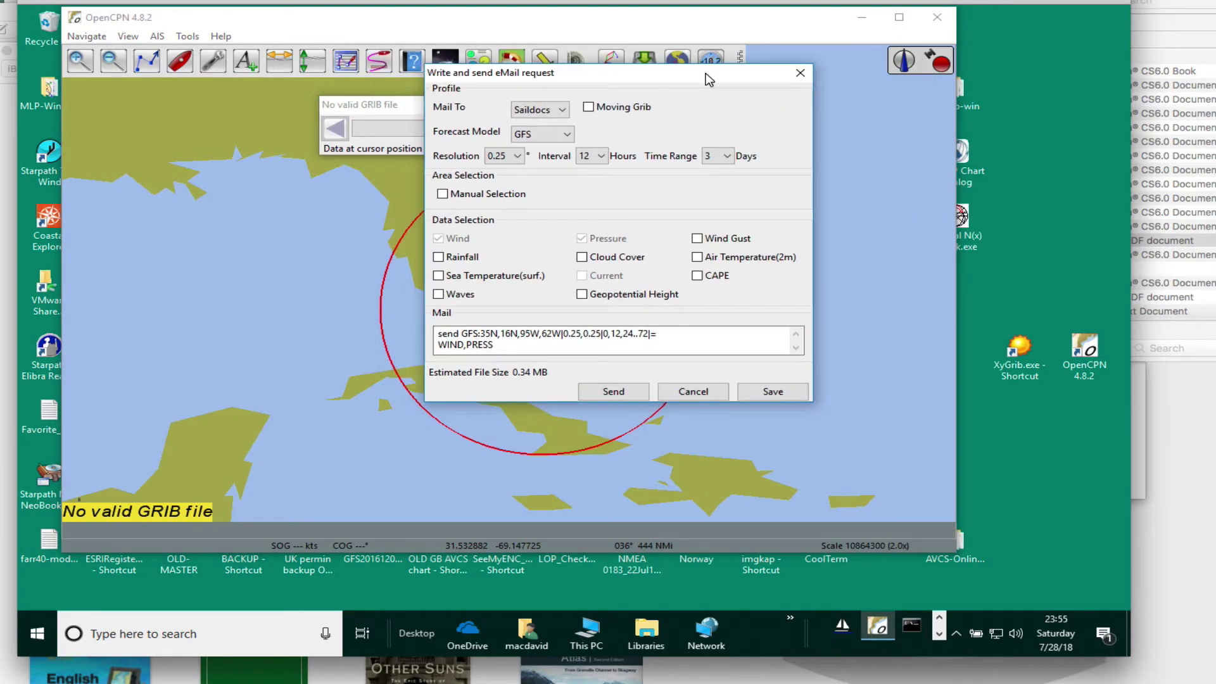
{"action": "left_click", "coordinate": [561, 111]}
{"action": "left_click", "coordinate": [562, 112]}
{"action": "left_click", "coordinate": [536, 135]}
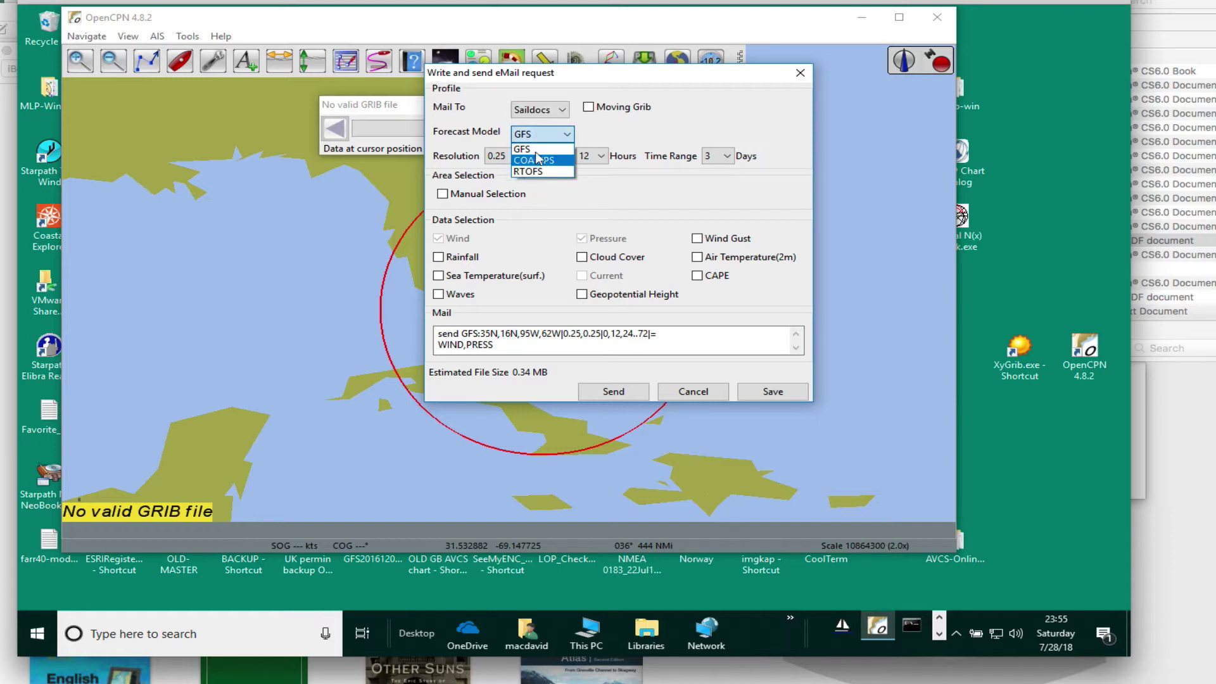
{"action": "left_click", "coordinate": [545, 136]}
{"action": "left_click", "coordinate": [536, 111]}
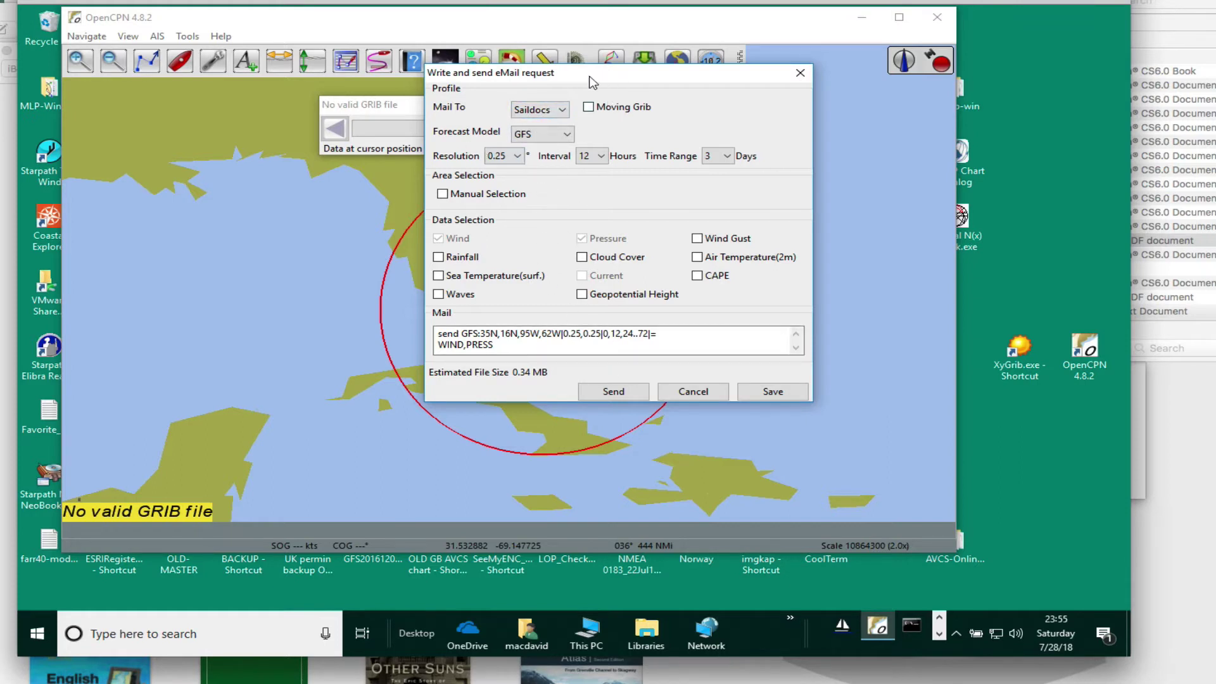
{"action": "left_click_drag", "start_coordinate": [587, 75], "coordinate": [768, 32]}
{"action": "left_click_drag", "start_coordinate": [475, 31], "coordinate": [448, 30]}
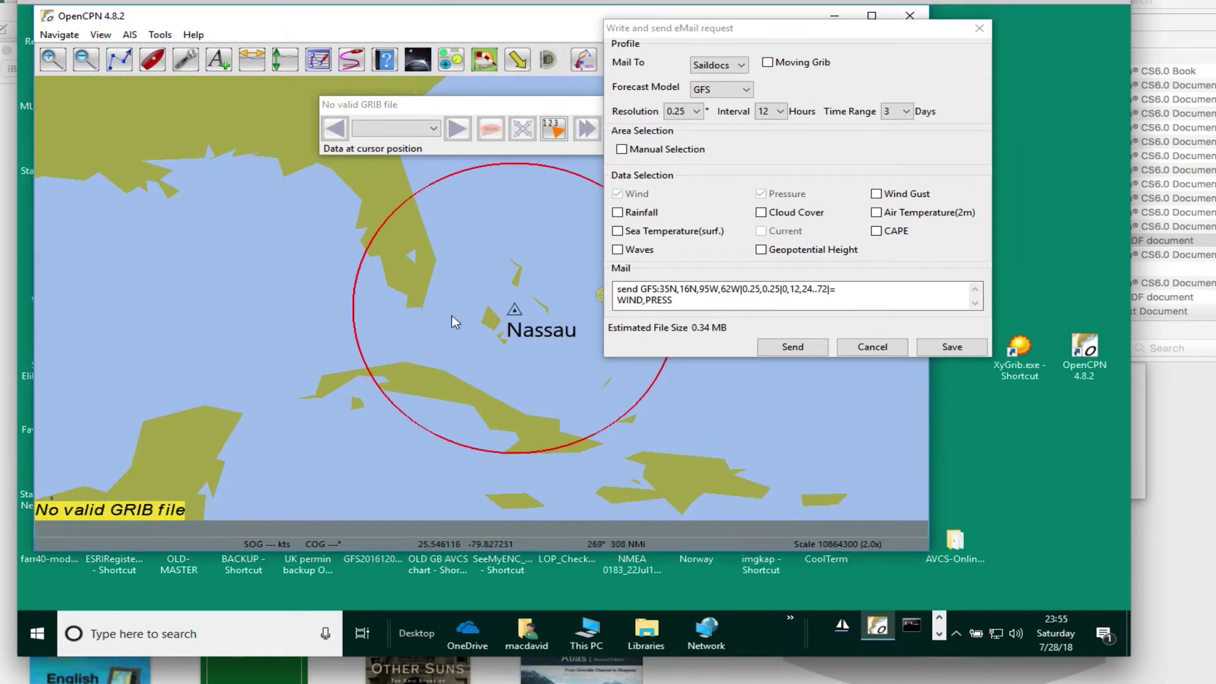
- Keep 0.25° resolution and a 3-day range, and set the interval to 3 hours
{"action": "left_click", "coordinate": [695, 113]}
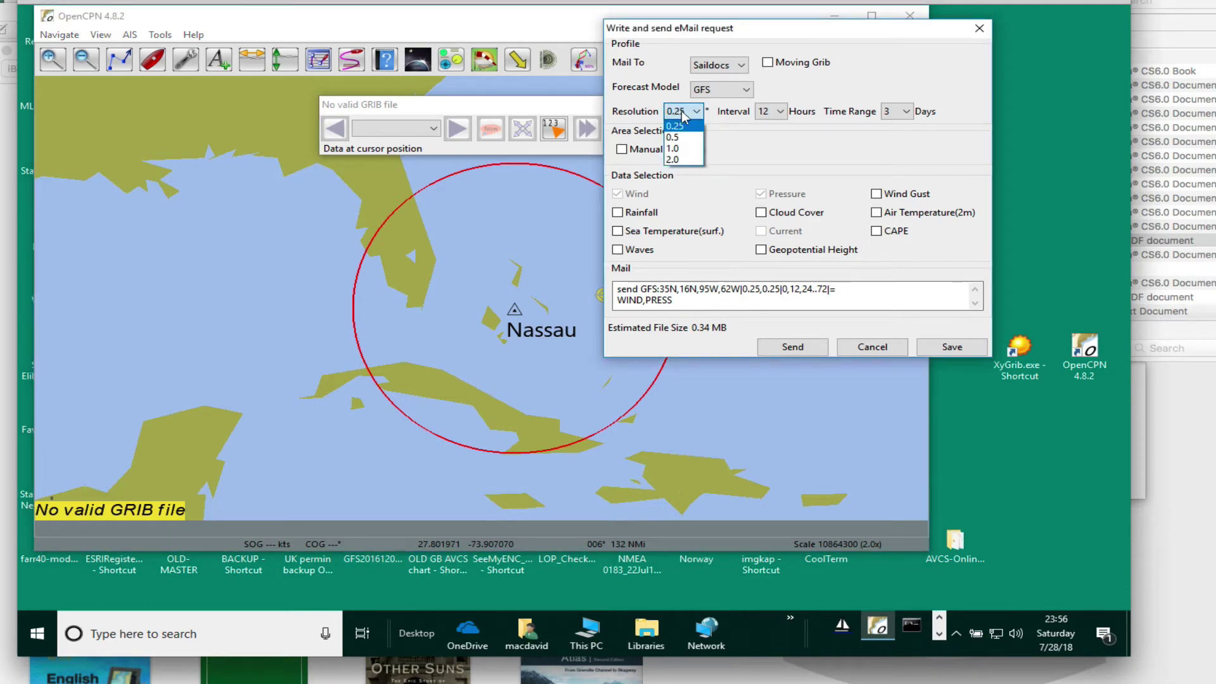
{"action": "left_click", "coordinate": [694, 113]}
{"action": "left_click", "coordinate": [696, 113]}
{"action": "left_click", "coordinate": [695, 114]}
{"action": "left_click", "coordinate": [770, 112]}
{"action": "left_click", "coordinate": [767, 130]}
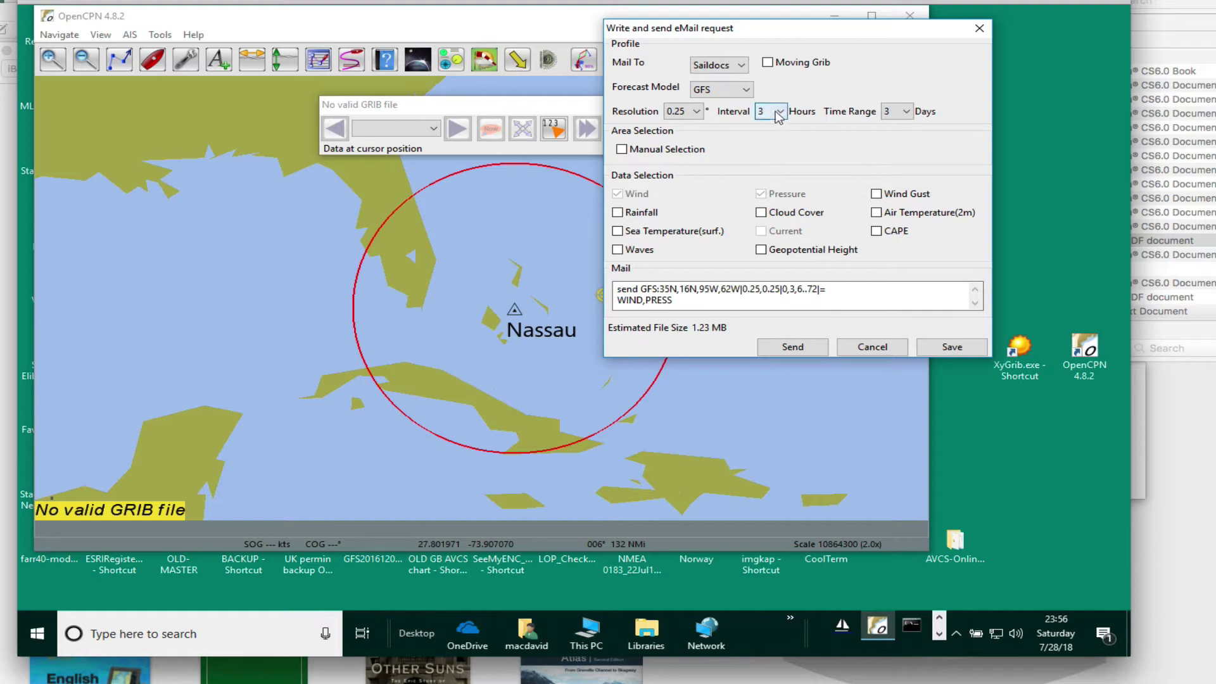
{"action": "left_click", "coordinate": [895, 113]}
{"action": "left_click", "coordinate": [897, 119]}
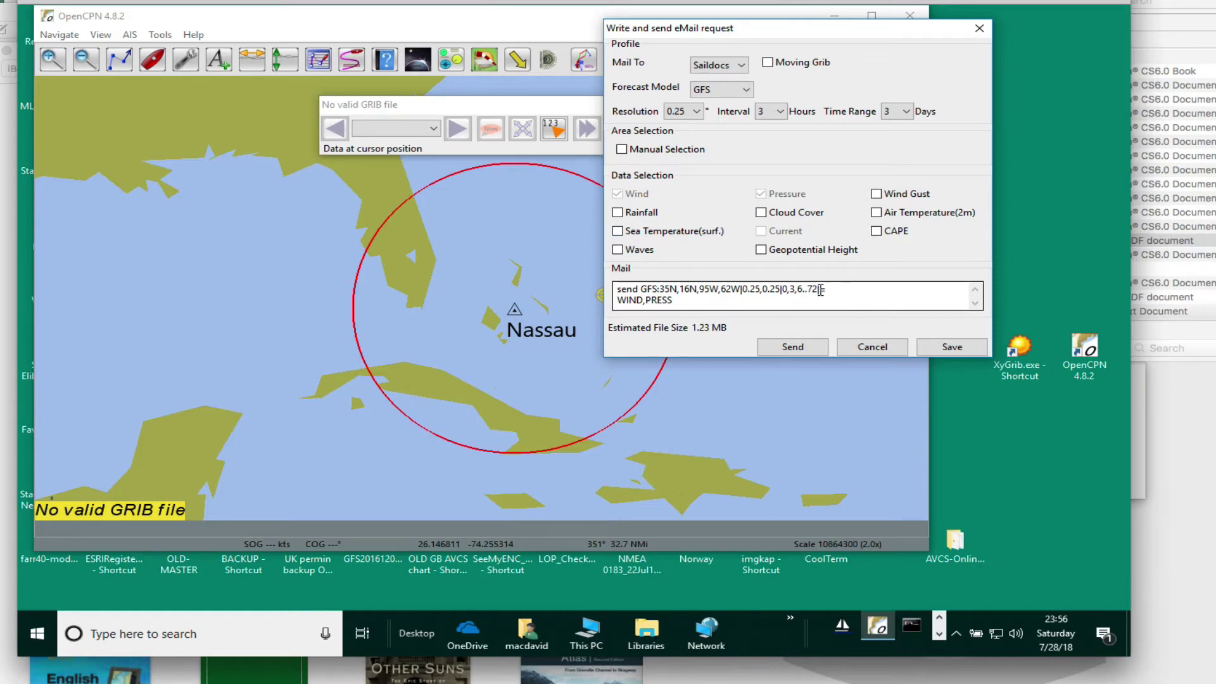
{"action": "left_click", "coordinate": [851, 296]}
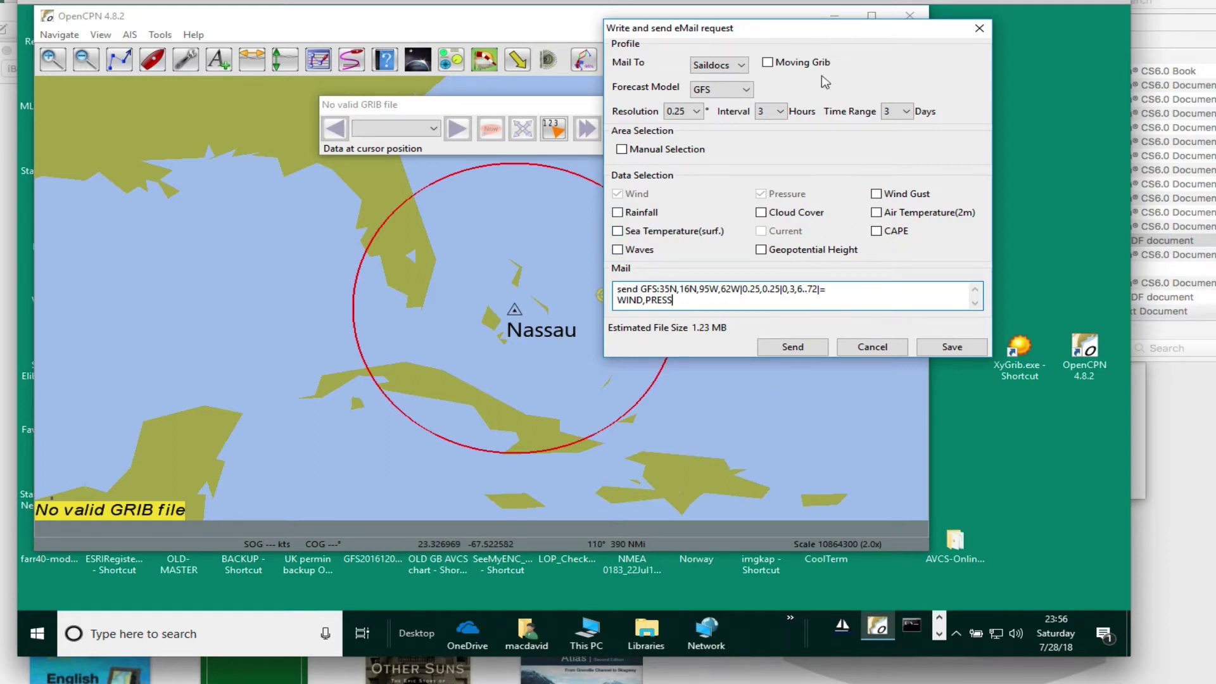
{"action": "left_click_drag", "start_coordinate": [788, 32], "coordinate": [934, 43]}
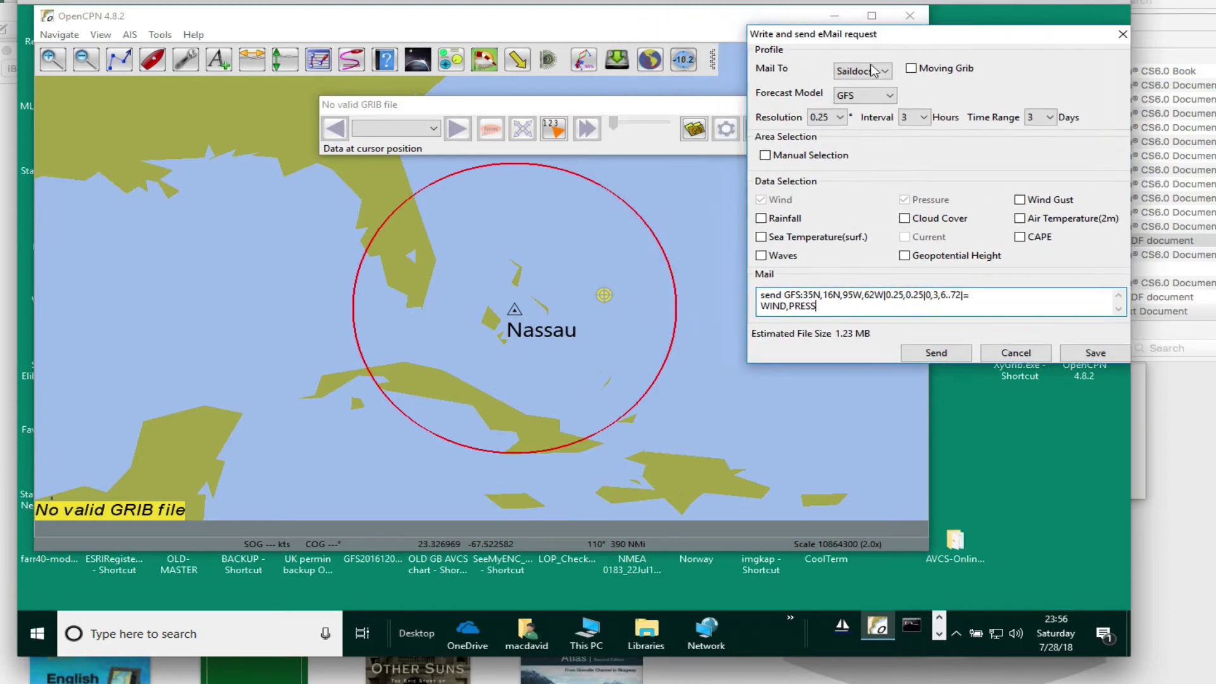
- Use Manual Selection to draw a 31N–19N, 85W–70W request area around Nassau
{"action": "left_click", "coordinate": [765, 155]}
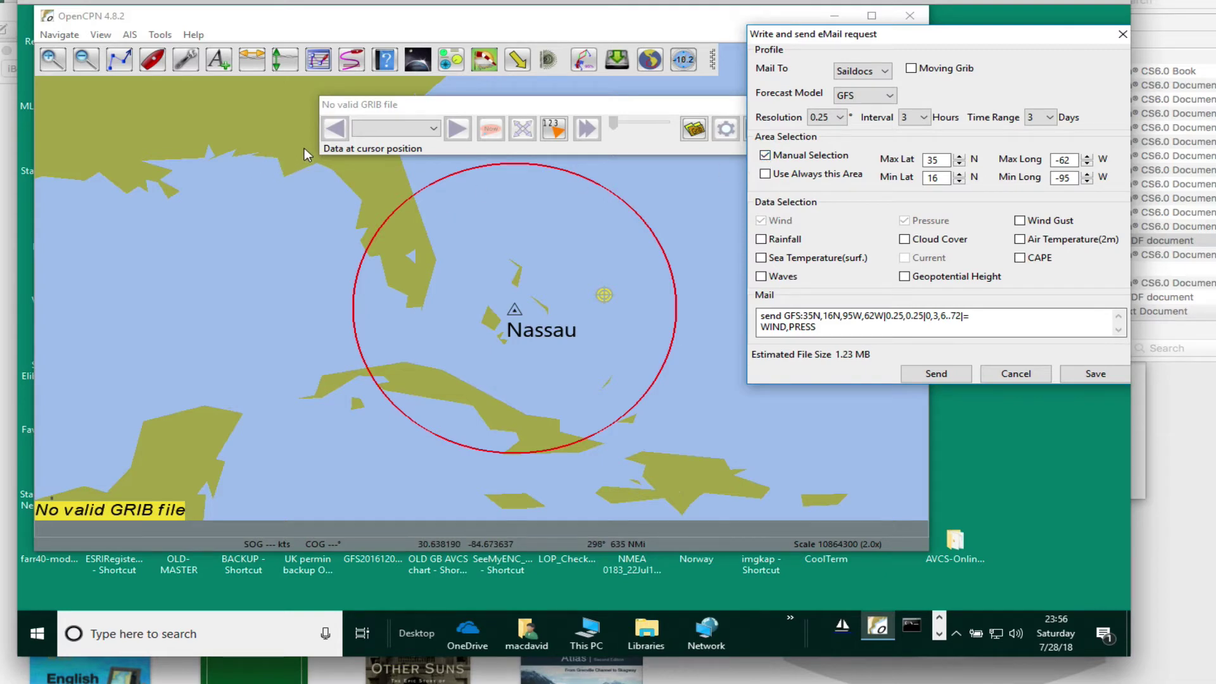
{"action": "left_click_drag", "start_coordinate": [305, 152], "coordinate": [720, 475]}
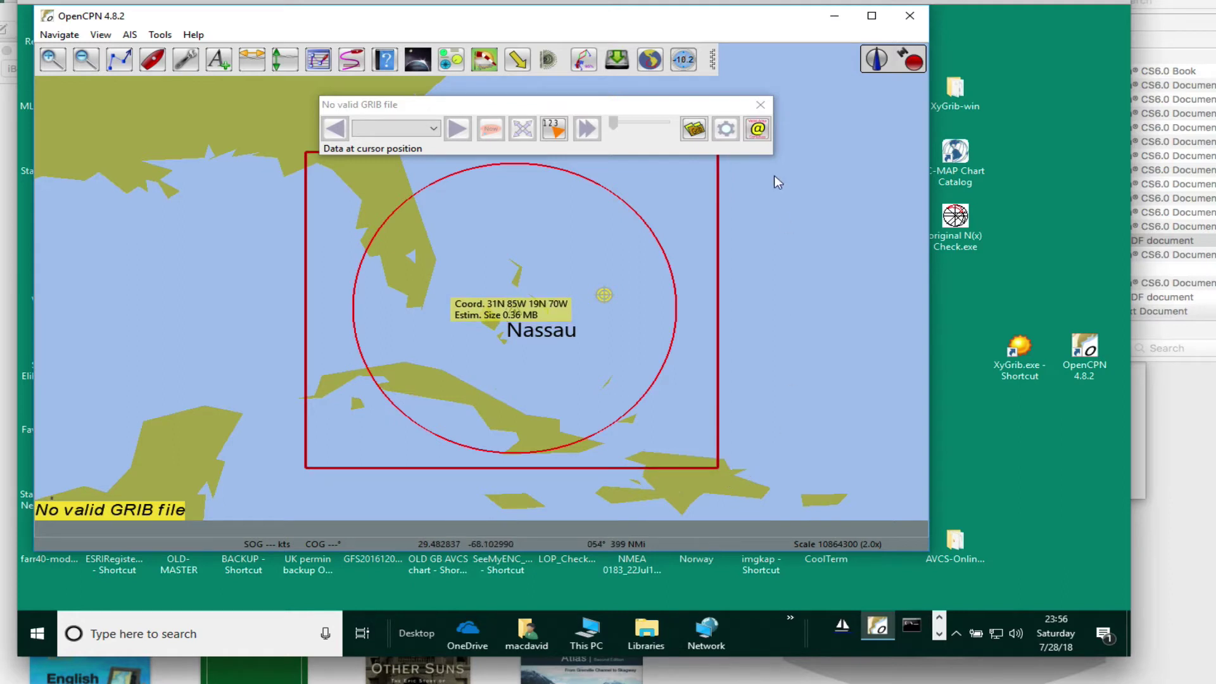
{"action": "left_click", "coordinate": [758, 130]}
{"action": "left_click_drag", "start_coordinate": [909, 42], "coordinate": [753, 45]}
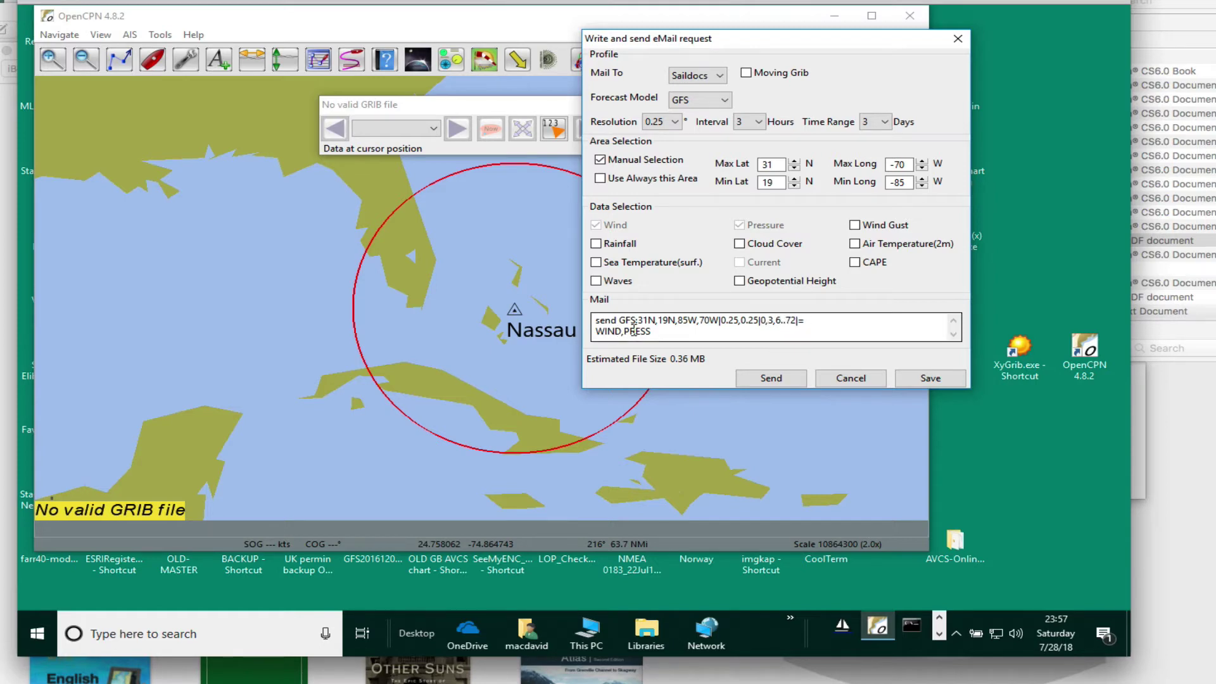
- Hand the GFS request to a Thunderbird 'gribauto' draft and move the request window aside
{"action": "left_click", "coordinate": [779, 378]}
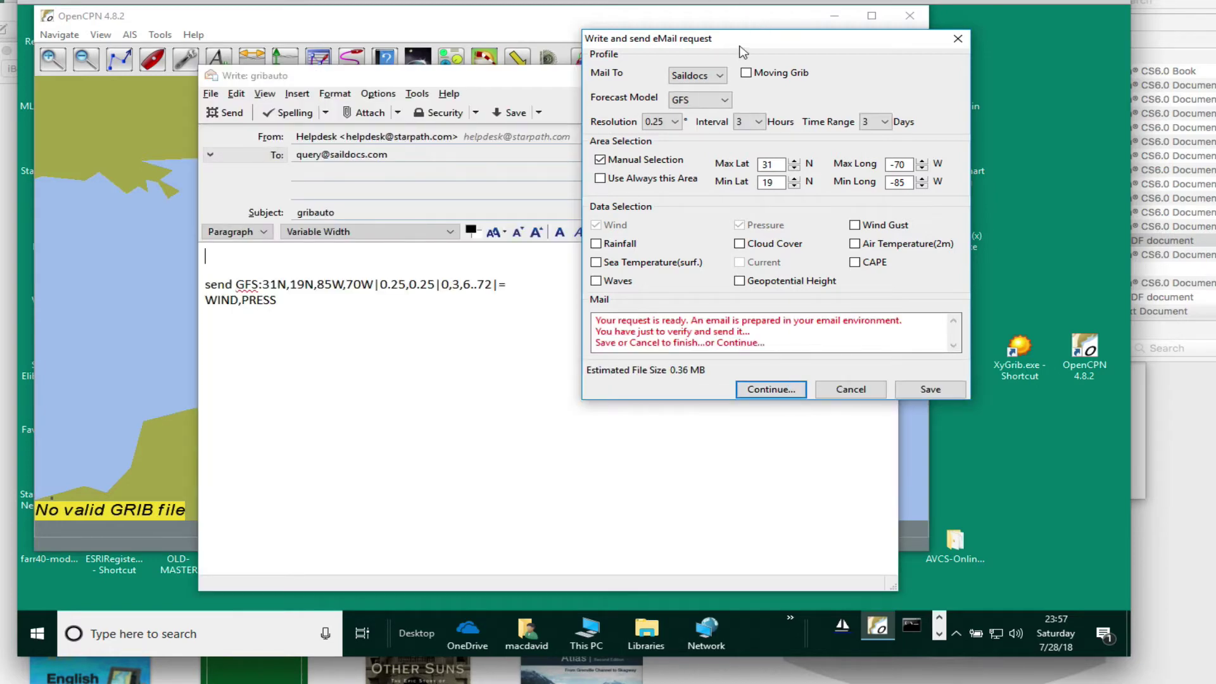
{"action": "left_click_drag", "start_coordinate": [739, 45], "coordinate": [900, 214]}
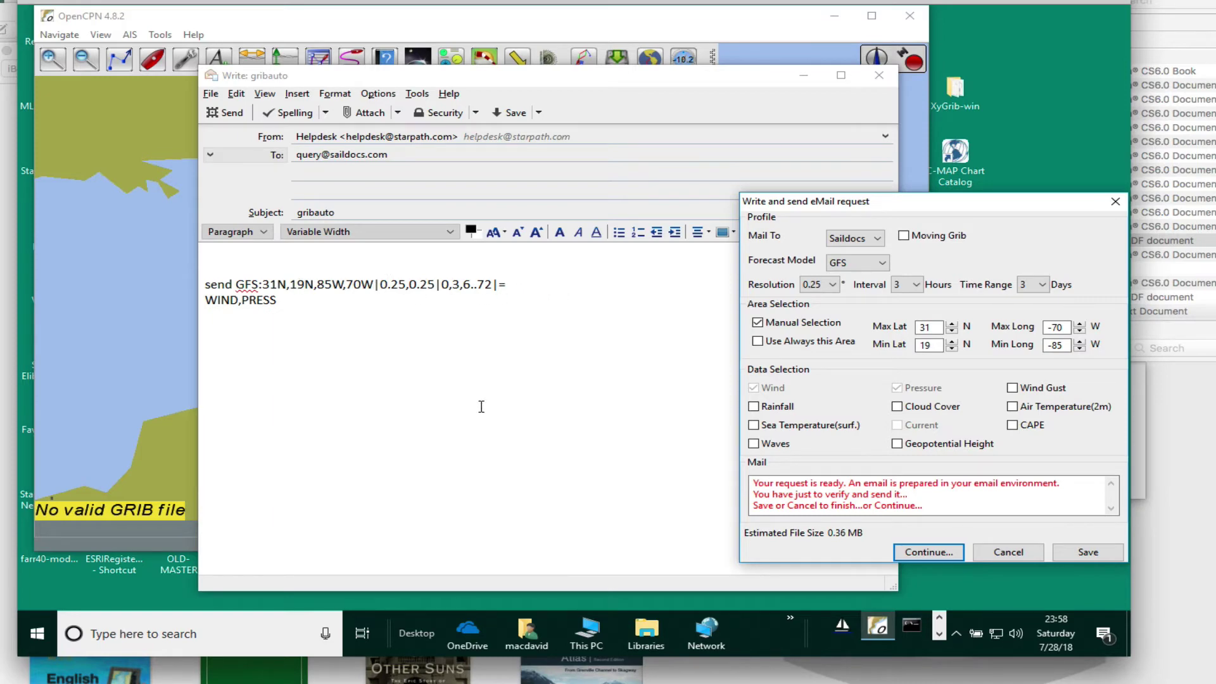
- Remove the trailing '=' so WIND,PRESS sits on the request line
{"action": "left_click_drag", "start_coordinate": [886, 201], "coordinate": [952, 187]}
{"action": "double_click", "coordinate": [513, 285]}
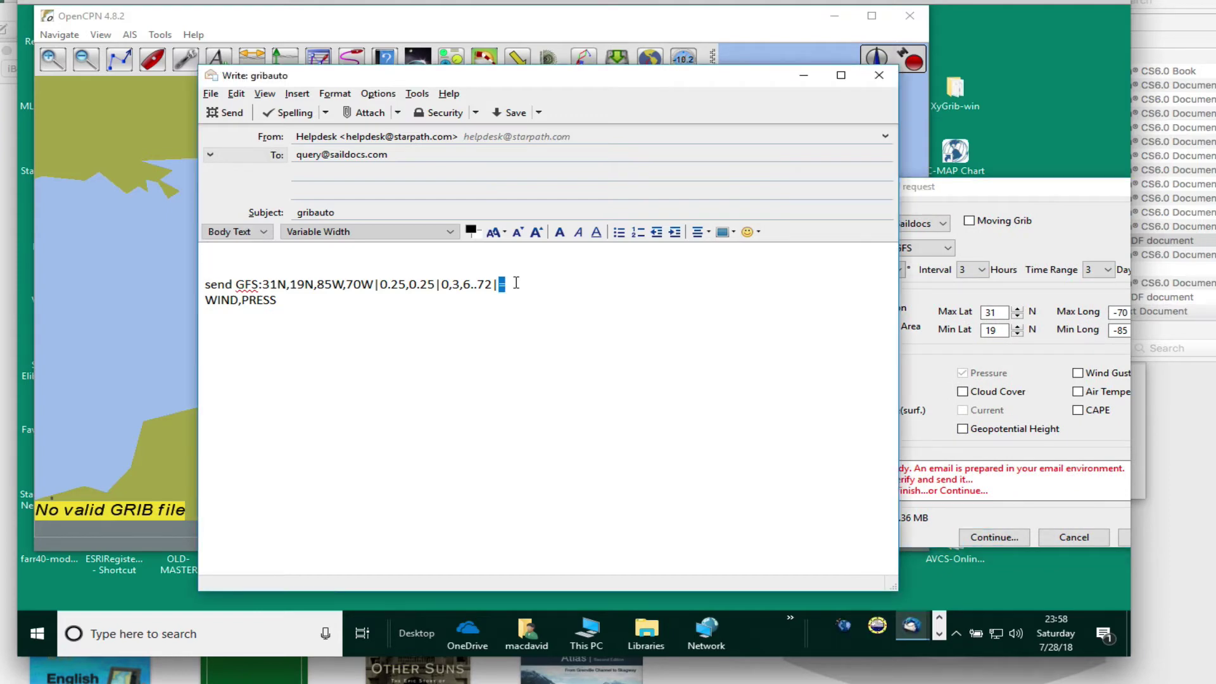
{"action": "key", "text": "BackSpace"}
{"action": "key", "text": "Delete"}
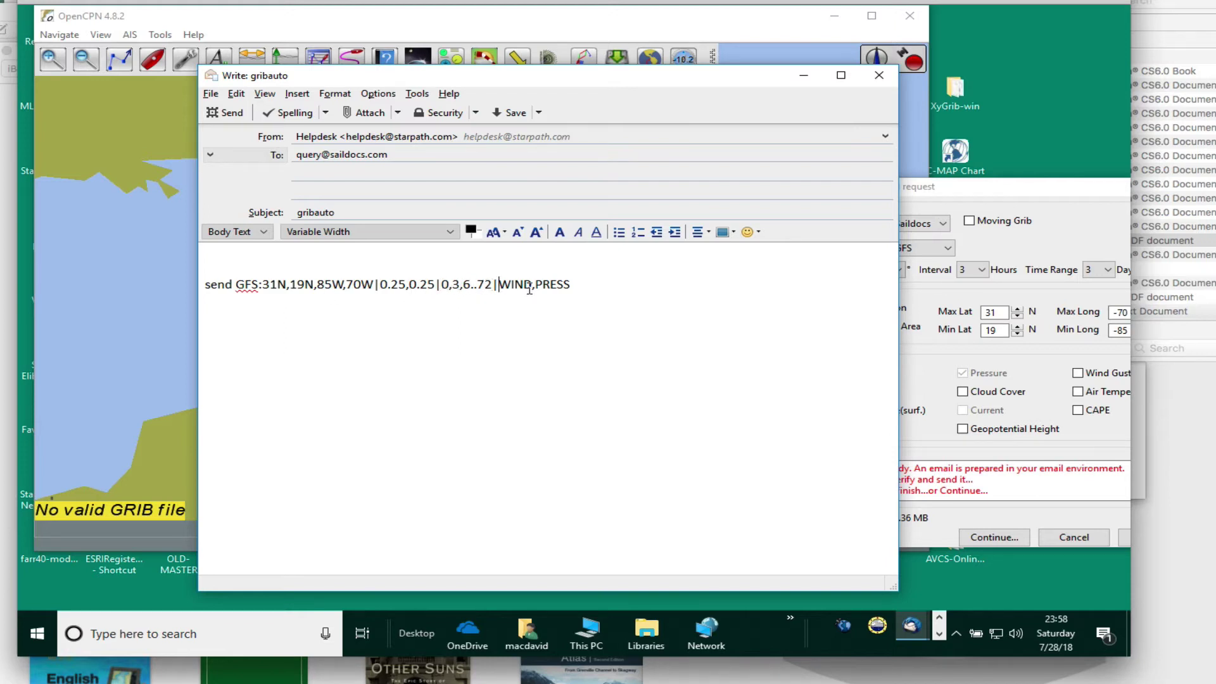
- Duplicate the request line and change the copy's forecast times to 0,3..72
{"action": "left_click_drag", "start_coordinate": [583, 285], "coordinate": [171, 288]}
{"action": "key", "text": "ctrl+c"}
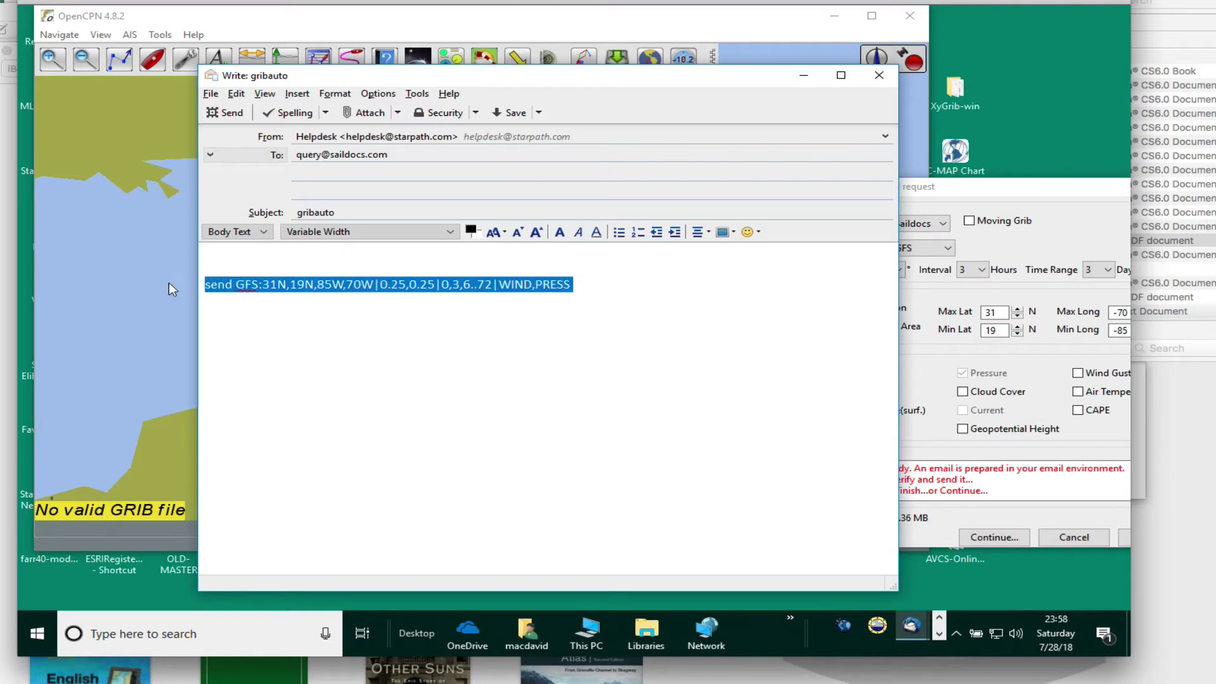
{"action": "left_click", "coordinate": [600, 282]}
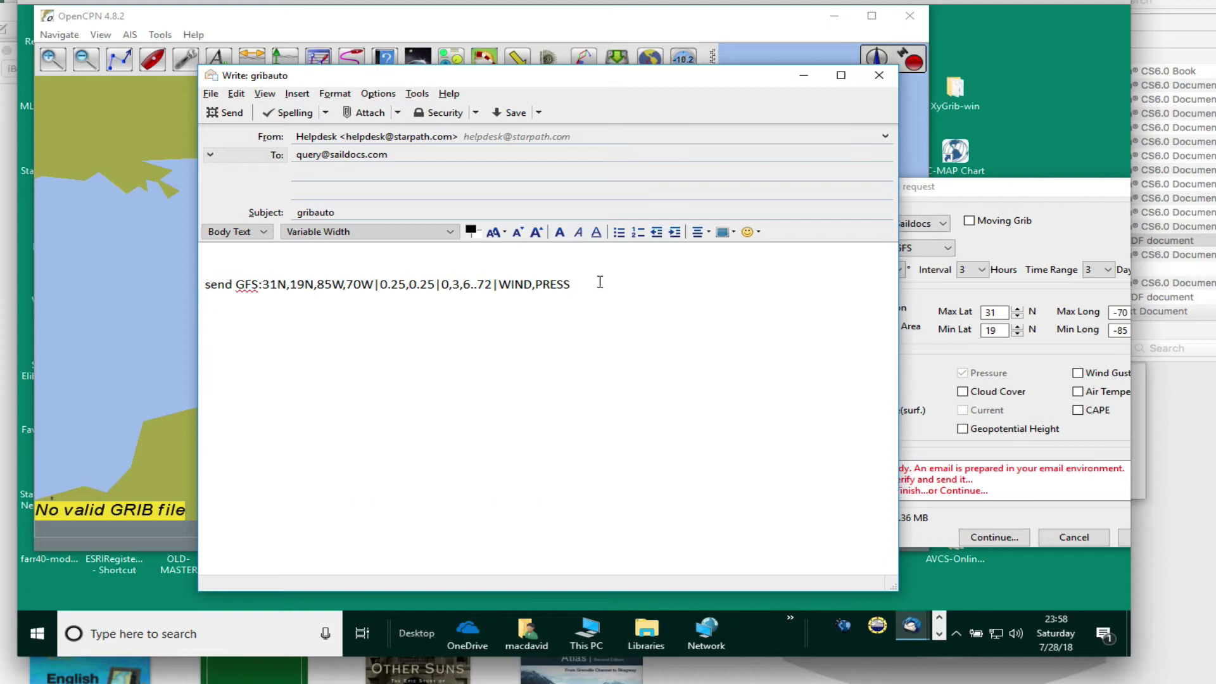
{"action": "key", "text": "Return"}
{"action": "key", "text": "ctrl+v"}
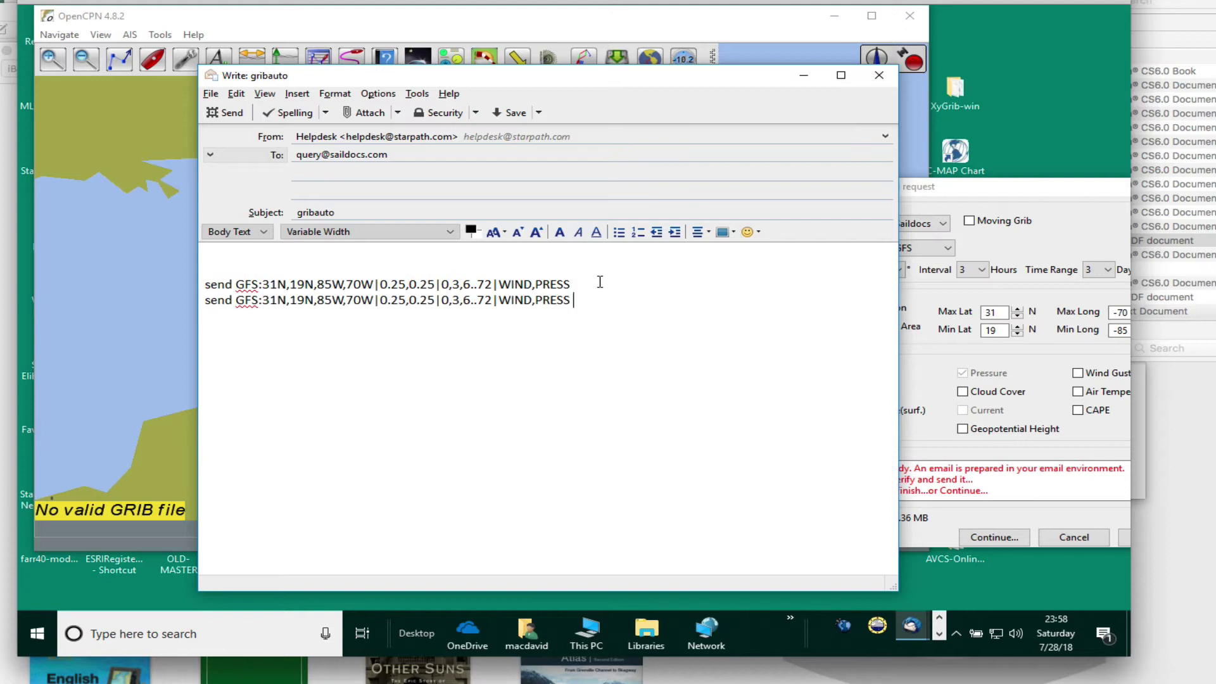
{"action": "left_click", "coordinate": [466, 302]}
{"action": "key", "text": "Delete"}
{"action": "key", "text": "BackSpace"}
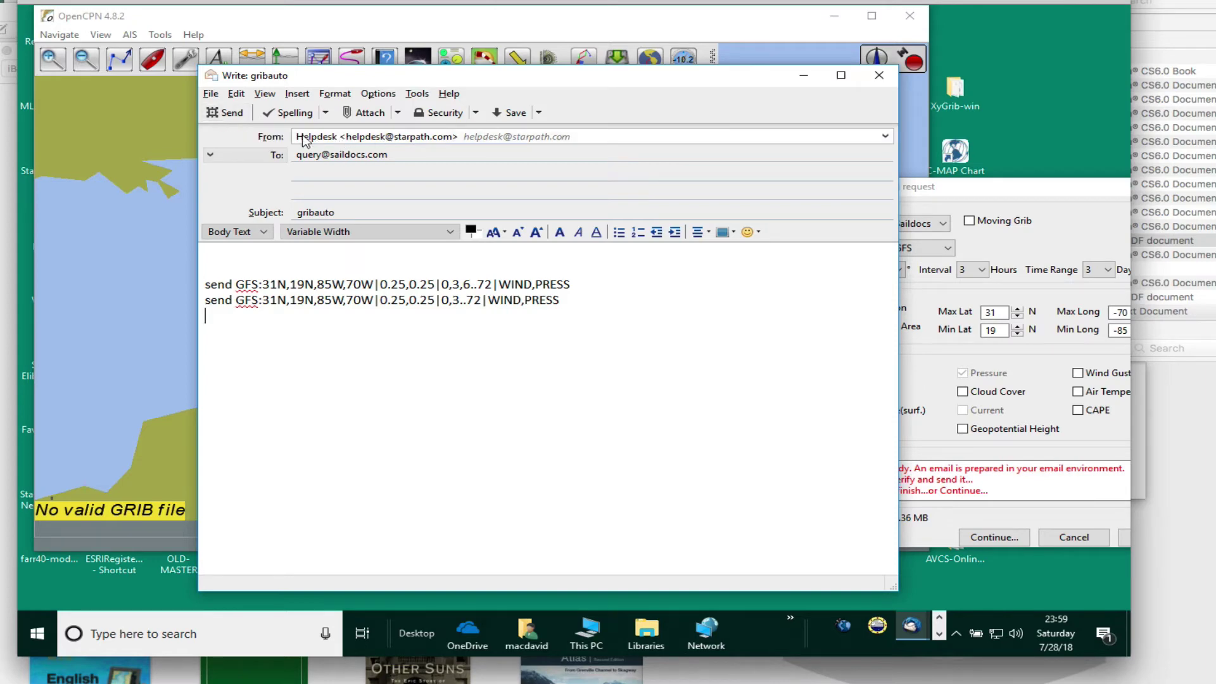
- Send the request email to Saildocs, then move aside and minimise the iBooks library
{"action": "left_click", "coordinate": [232, 114]}
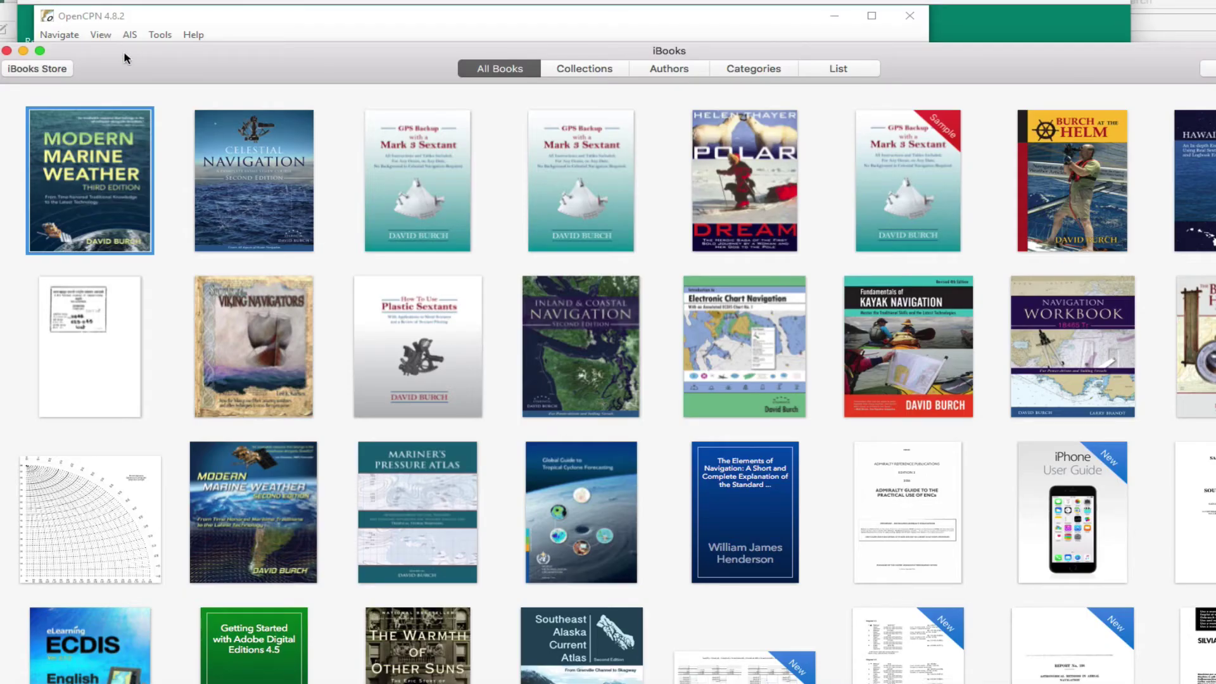
{"action": "left_click_drag", "start_coordinate": [122, 54], "coordinate": [211, 25]}
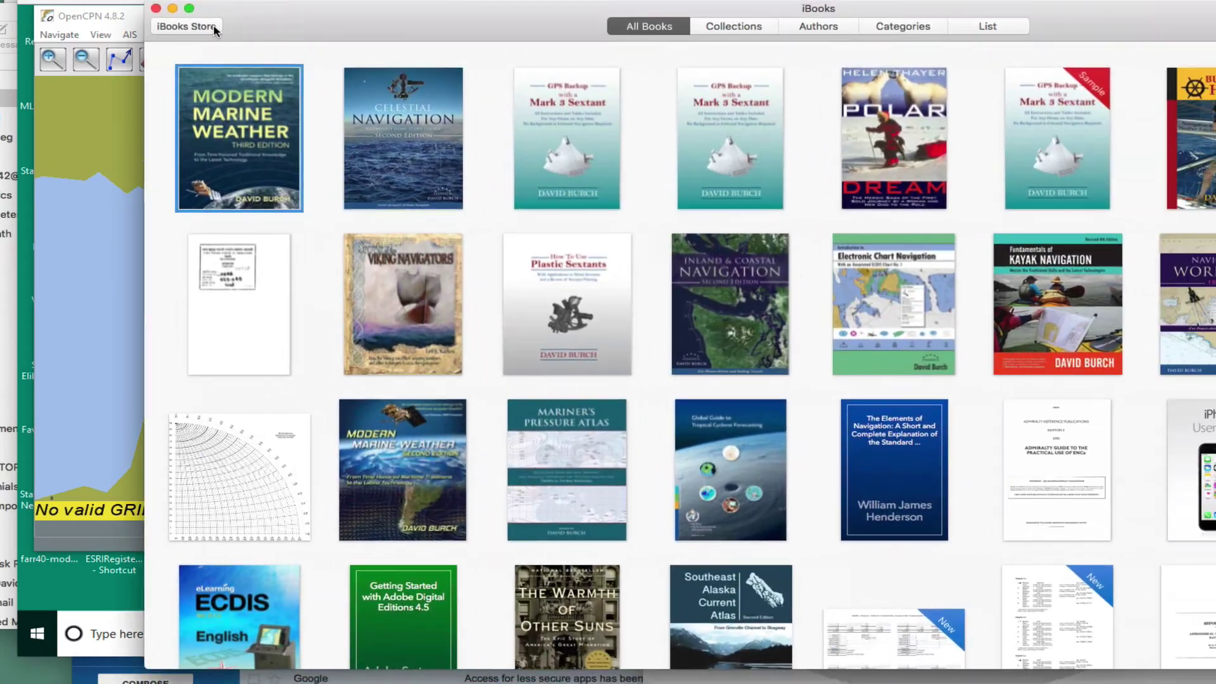
{"action": "left_click", "coordinate": [171, 10]}
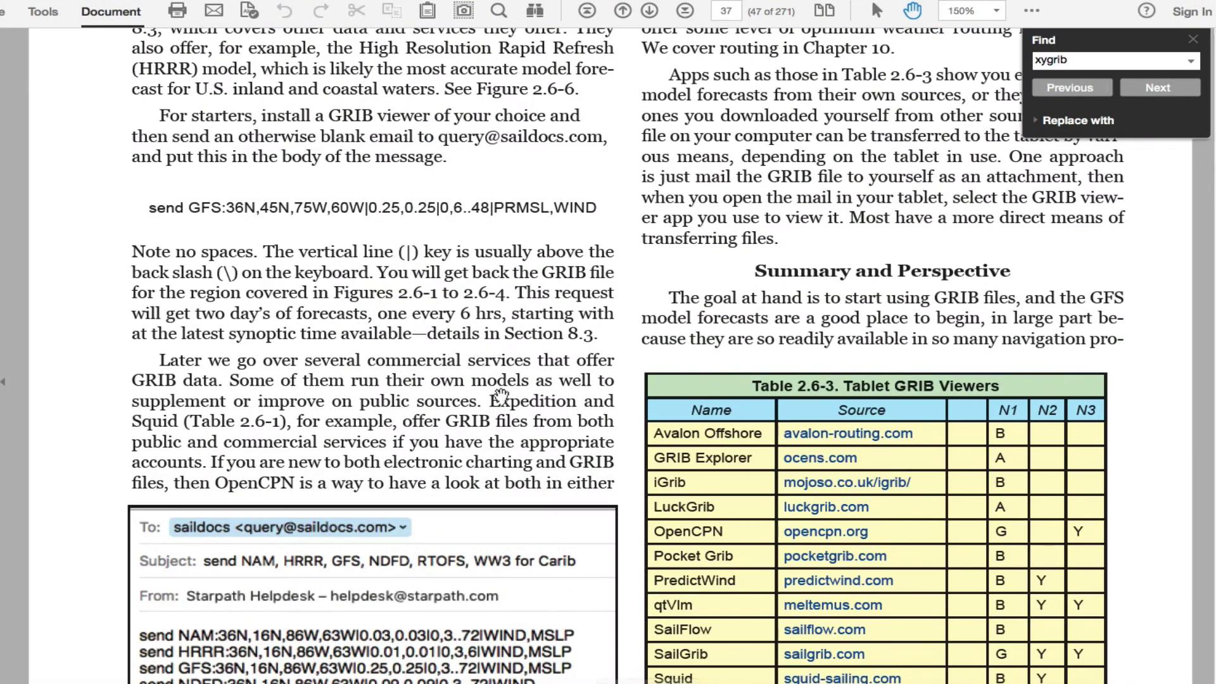
- Scroll the GRIB guide to page 37 showing the Saildocs 'send GFS' example
{"action": "scroll", "coordinate": [508, 336], "scroll_direction": "down", "scroll_amount": 2}
{"action": "scroll", "coordinate": [509, 336], "scroll_direction": "down", "scroll_amount": 2}
{"action": "scroll", "coordinate": [509, 336], "scroll_direction": "up", "scroll_amount": 4}
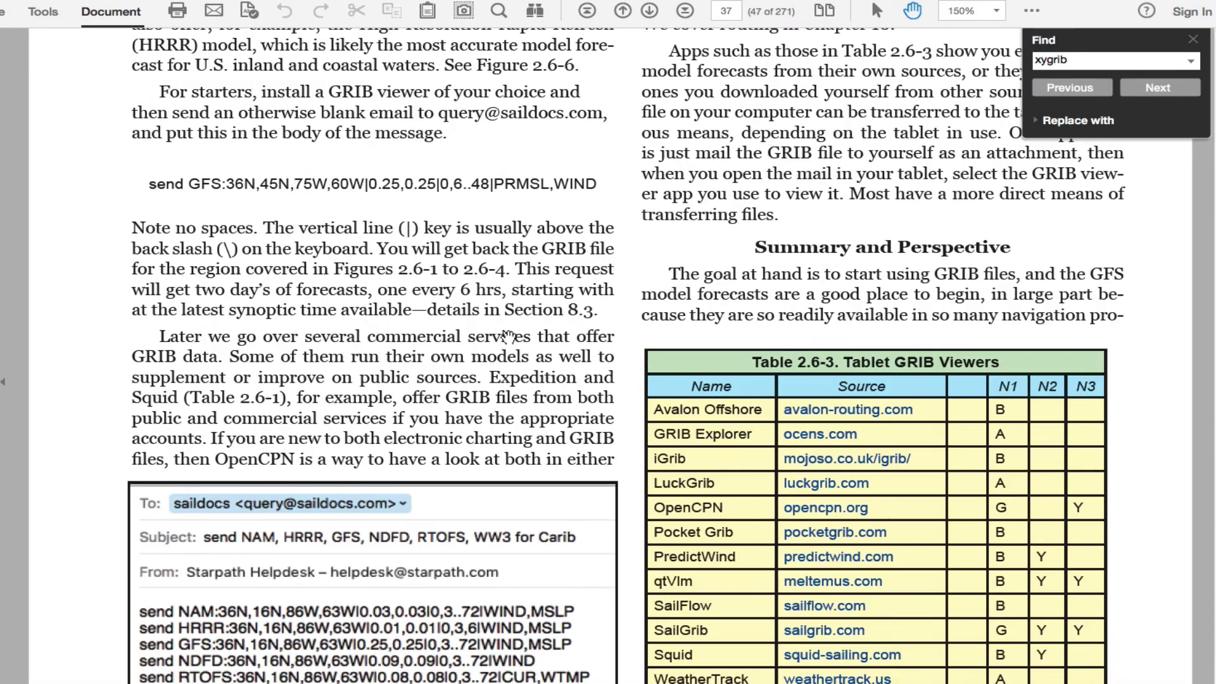
{"action": "scroll", "coordinate": [508, 336], "scroll_direction": "down", "scroll_amount": 2}
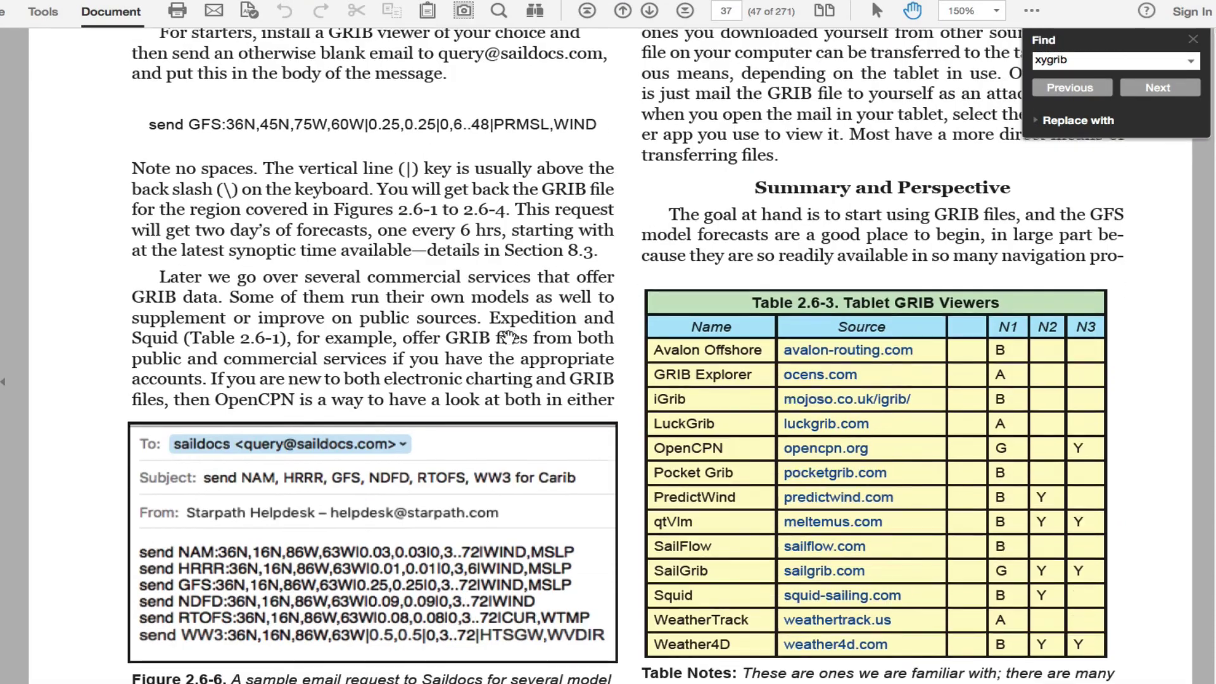
{"action": "scroll", "coordinate": [508, 336], "scroll_direction": "up", "scroll_amount": 2}
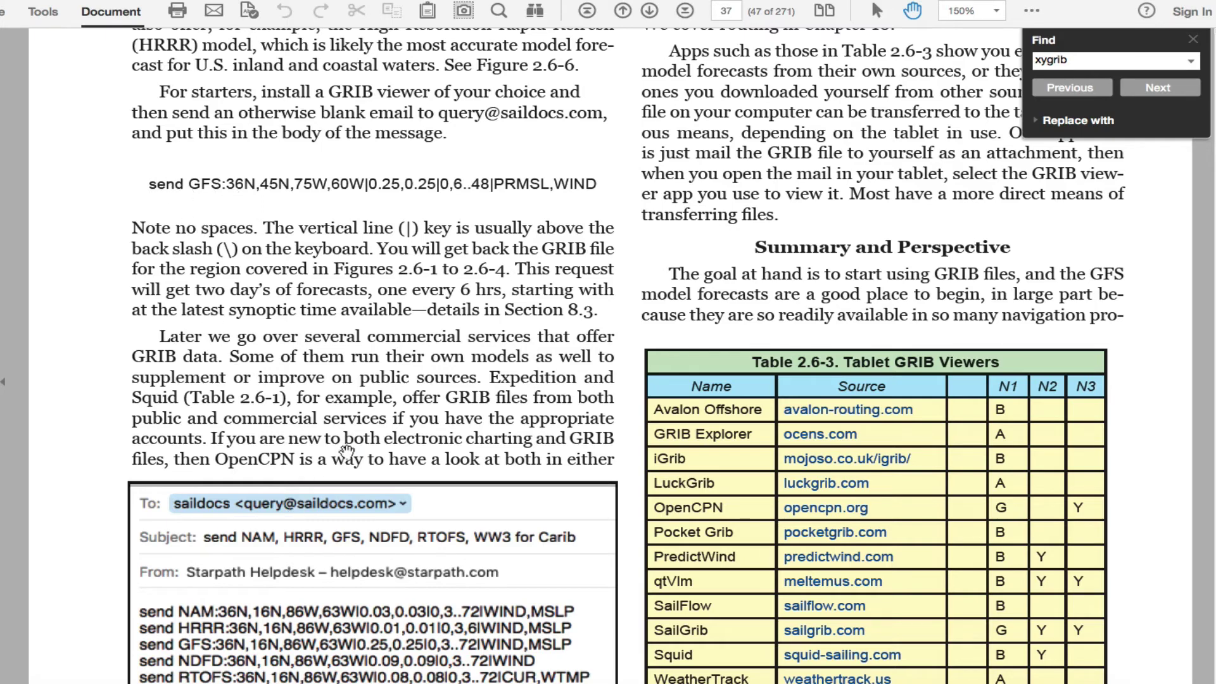
{"action": "scroll", "coordinate": [366, 307], "scroll_direction": "down", "scroll_amount": 3}
{"action": "scroll", "coordinate": [366, 307], "scroll_direction": "down", "scroll_amount": 3}
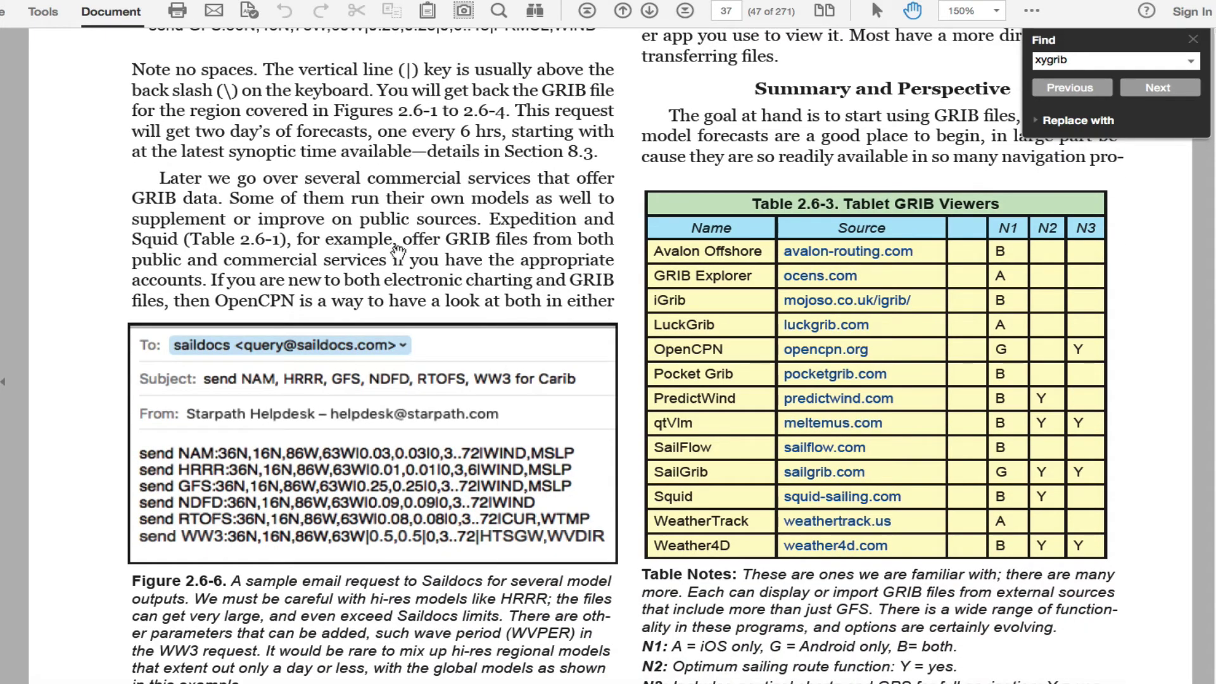
{"action": "scroll", "coordinate": [418, 206], "scroll_direction": "up", "scroll_amount": 1}
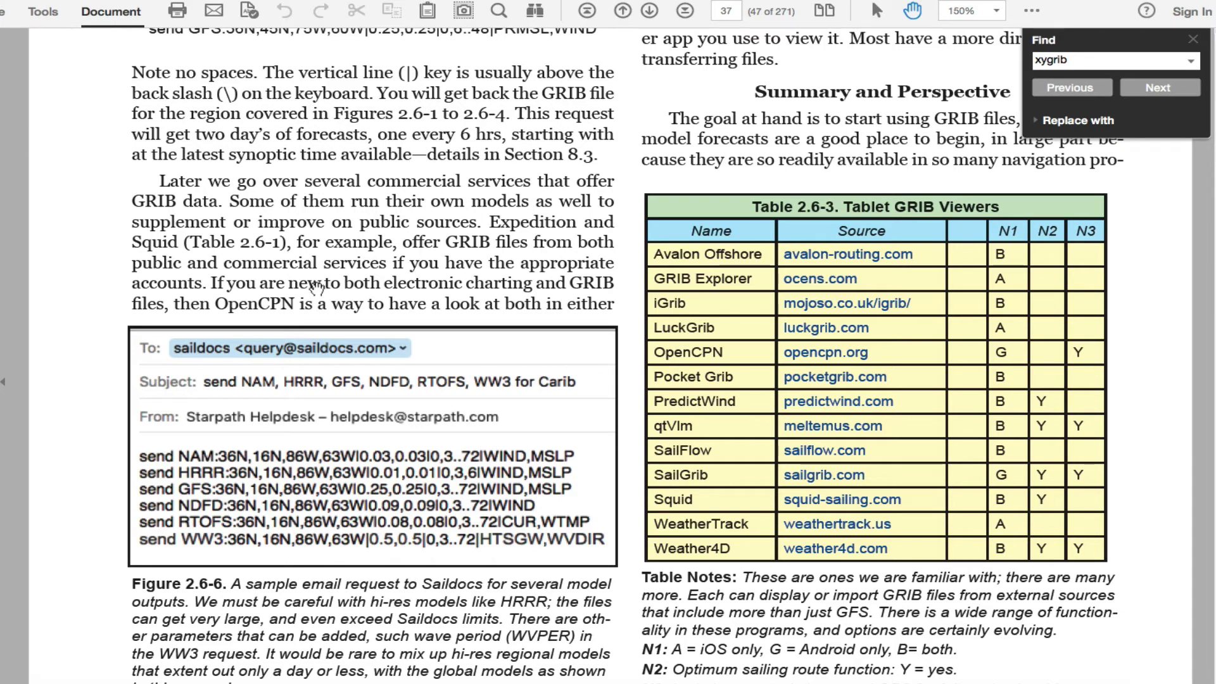
{"action": "scroll", "coordinate": [360, 234], "scroll_direction": "up", "scroll_amount": 1}
{"action": "scroll", "coordinate": [360, 234], "scroll_direction": "down", "scroll_amount": 2}
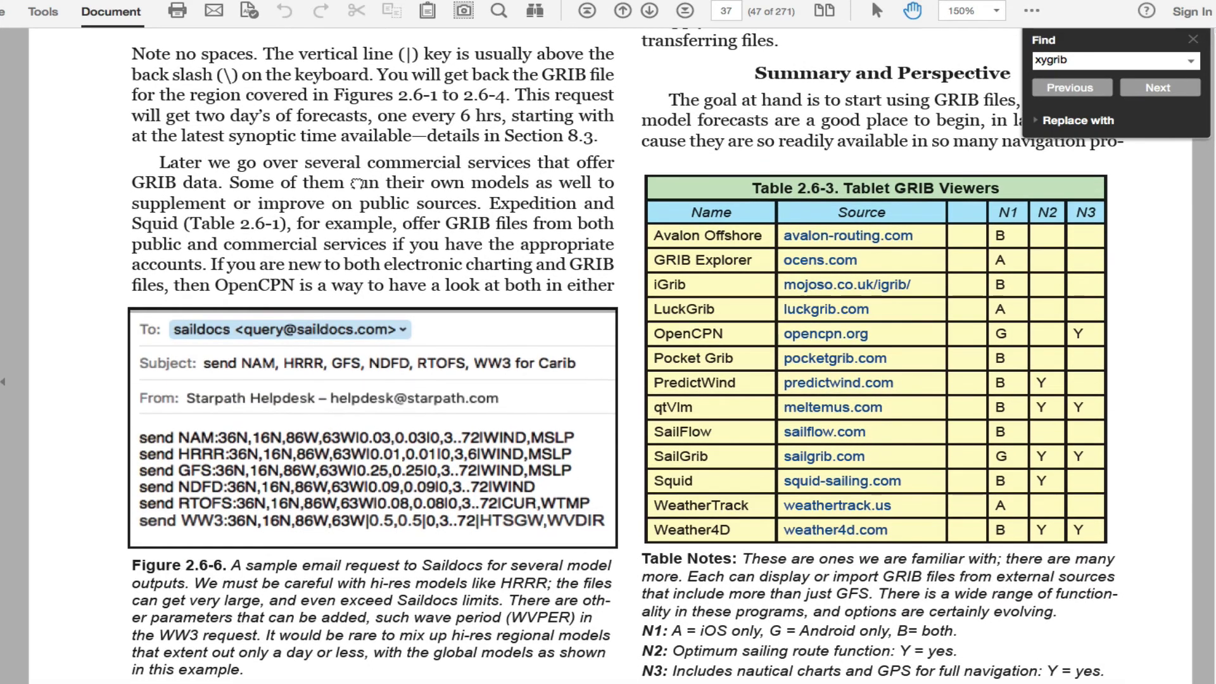
{"action": "scroll", "coordinate": [308, 209], "scroll_direction": "up", "scroll_amount": 3}
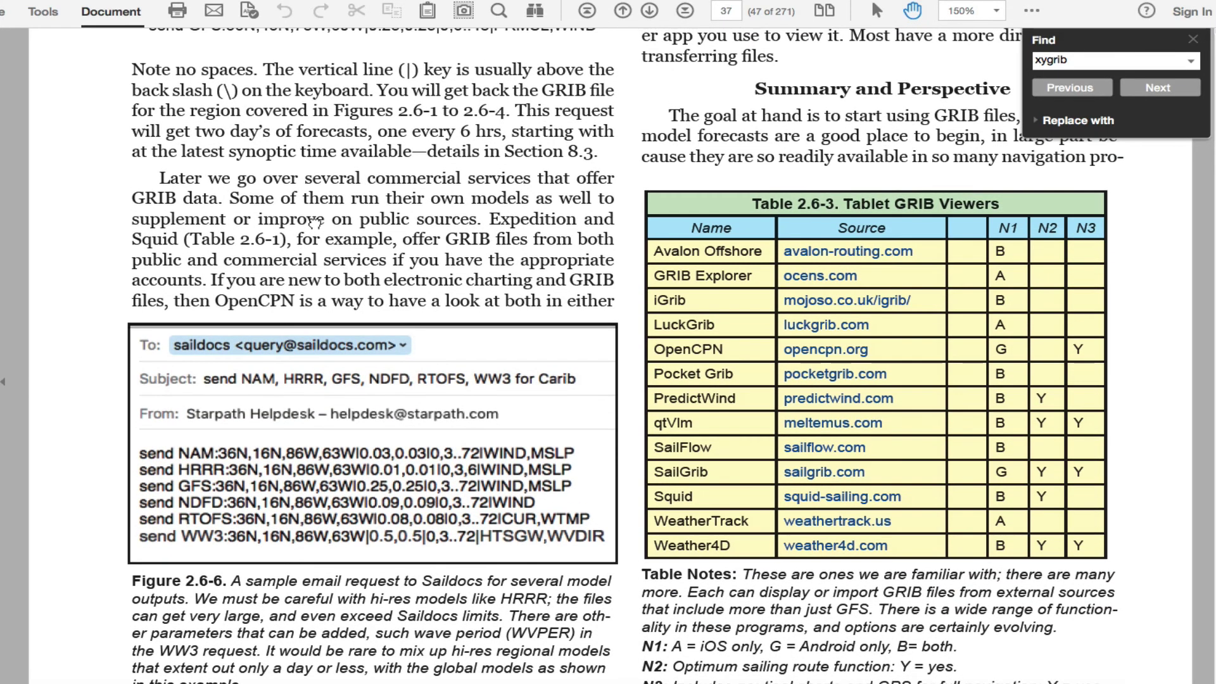
{"action": "scroll", "coordinate": [324, 312], "scroll_direction": "down", "scroll_amount": 1}
{"action": "scroll", "coordinate": [324, 303], "scroll_direction": "up", "scroll_amount": 1}
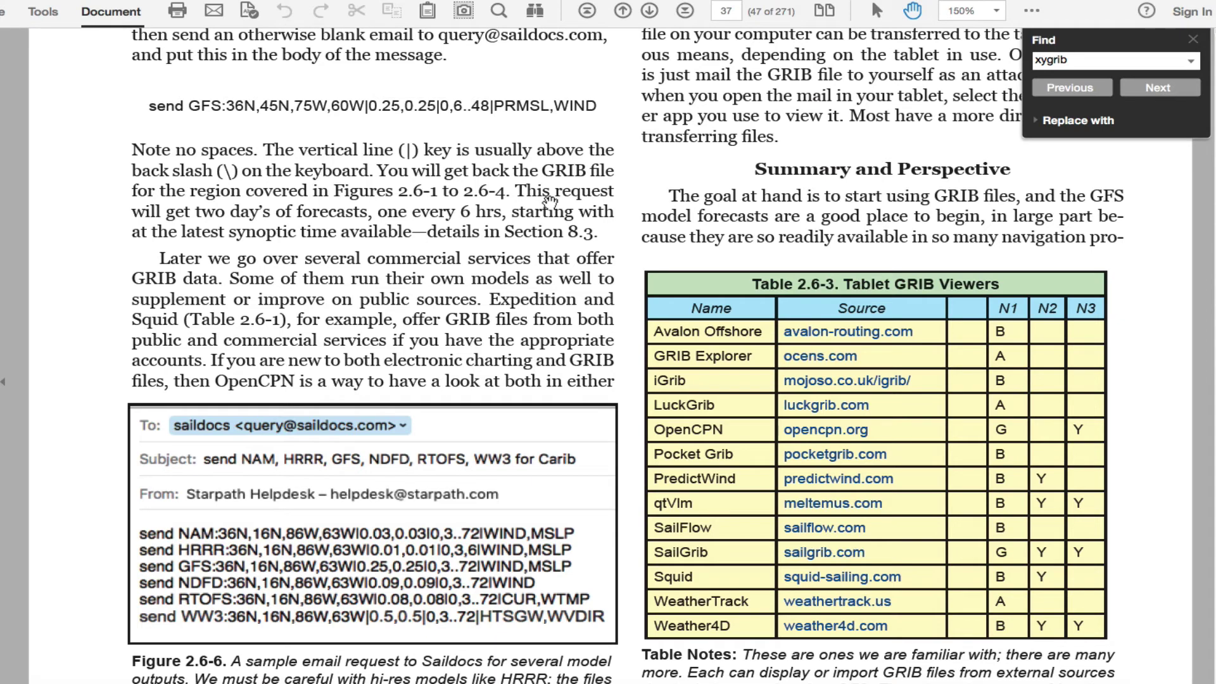
{"action": "scroll", "coordinate": [475, 383], "scroll_direction": "down", "scroll_amount": 3}
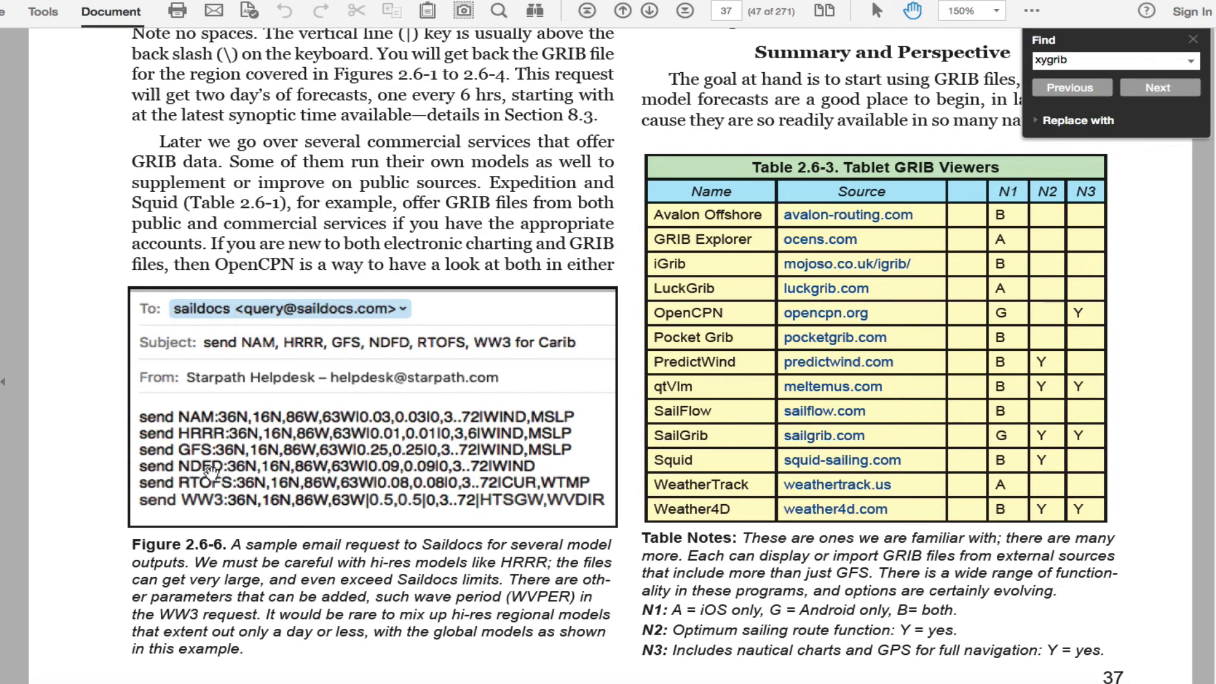
{"action": "scroll", "coordinate": [303, 524], "scroll_direction": "up", "scroll_amount": 2}
{"action": "scroll", "coordinate": [303, 525], "scroll_direction": "up", "scroll_amount": 1}
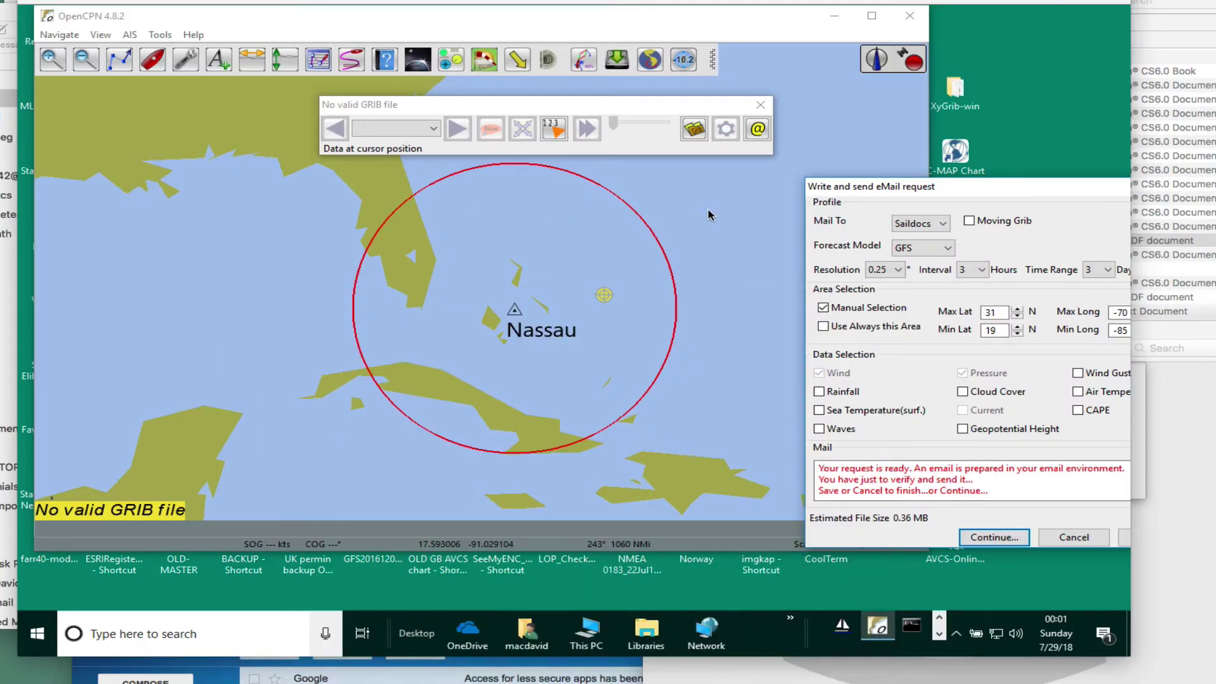
- Cancel the pending GRIB email request dialog, leaving only the Nassau chart
{"action": "left_click_drag", "start_coordinate": [988, 189], "coordinate": [773, 124]}
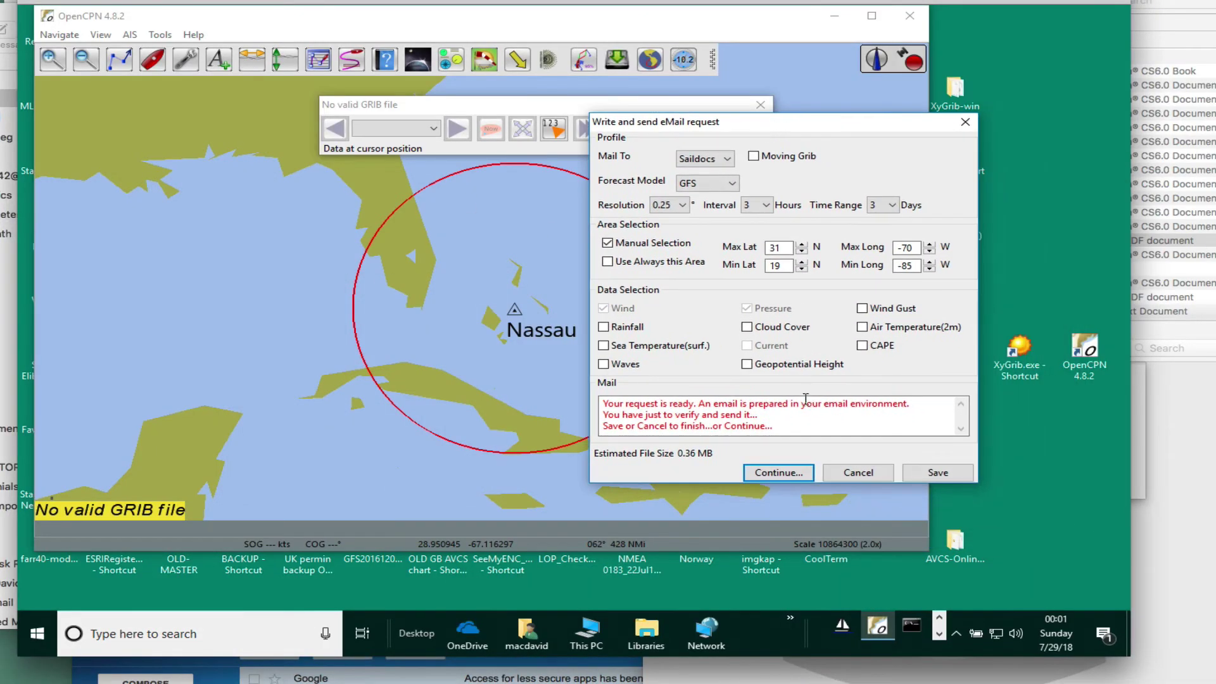
{"action": "left_click", "coordinate": [851, 474]}
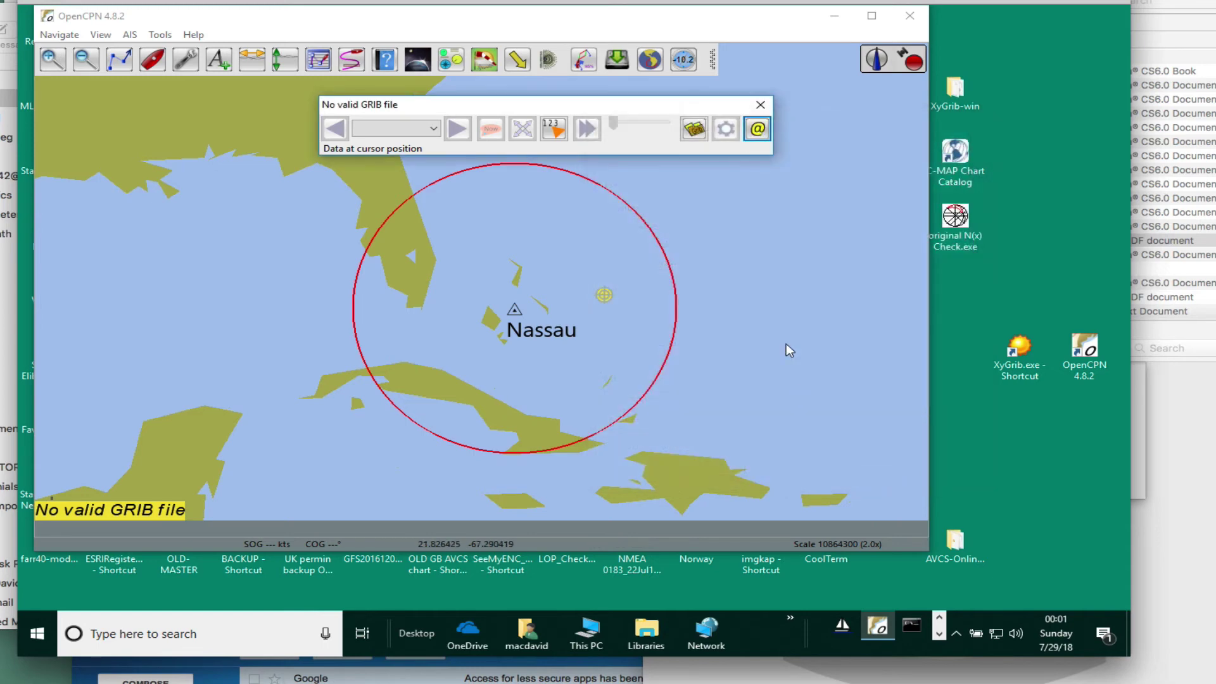
- Launch Thunderbird from its desktop icon and show the empty Inbox
{"action": "left_click_drag", "start_coordinate": [660, 24], "coordinate": [748, 266]}
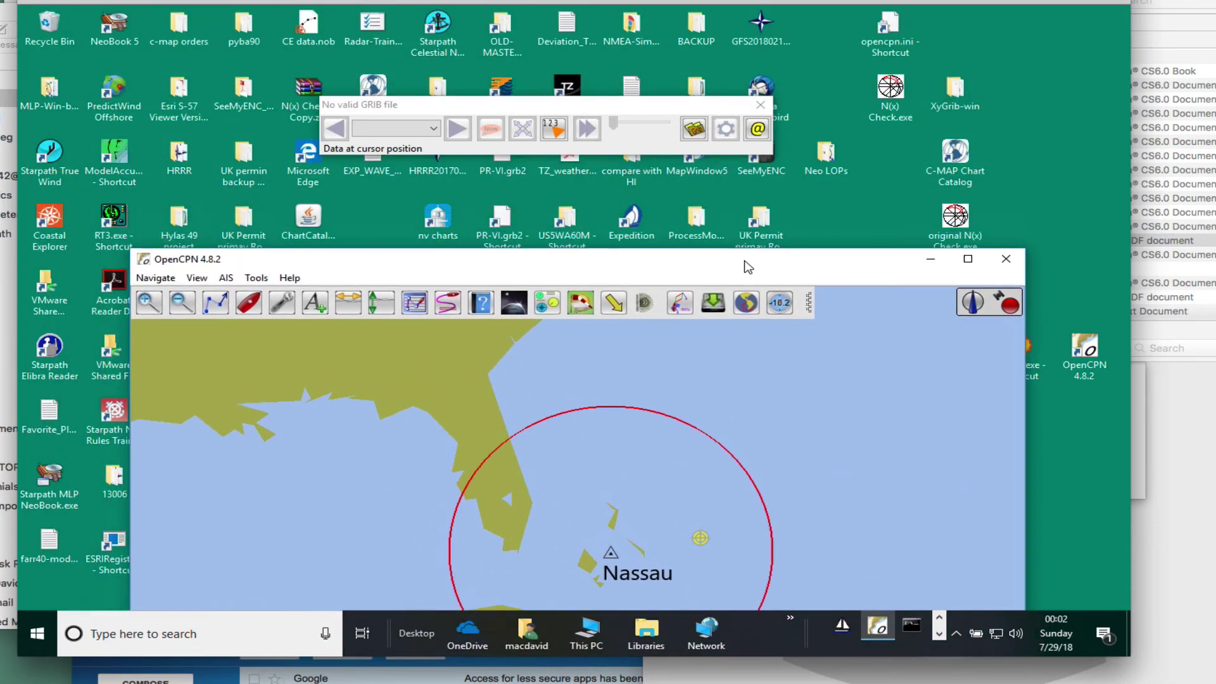
{"action": "left_click", "coordinate": [769, 92]}
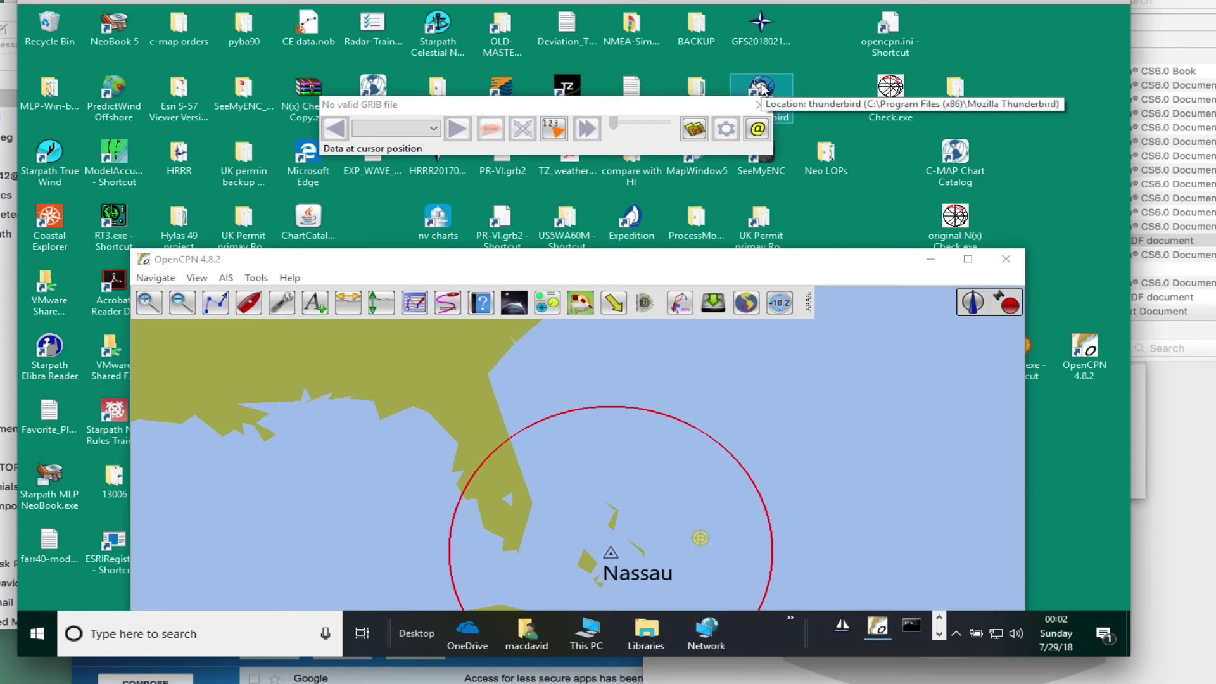
{"action": "double_click", "coordinate": [765, 88]}
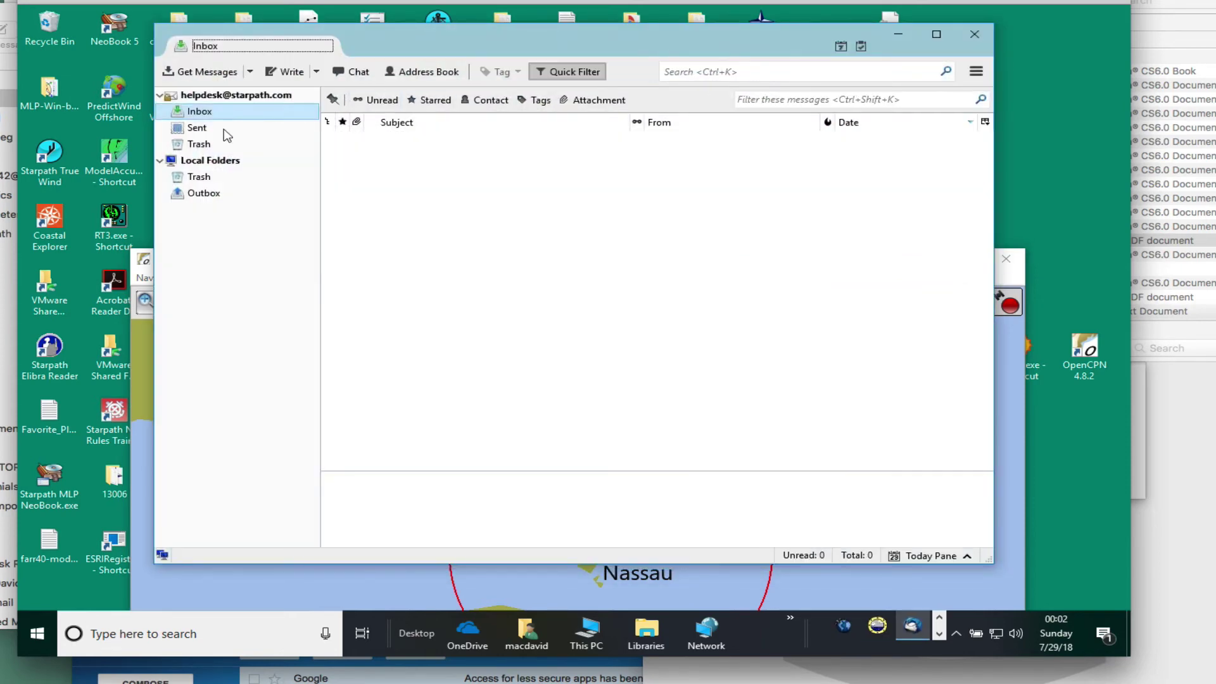
{"action": "left_click_drag", "start_coordinate": [497, 56], "coordinate": [518, 68]}
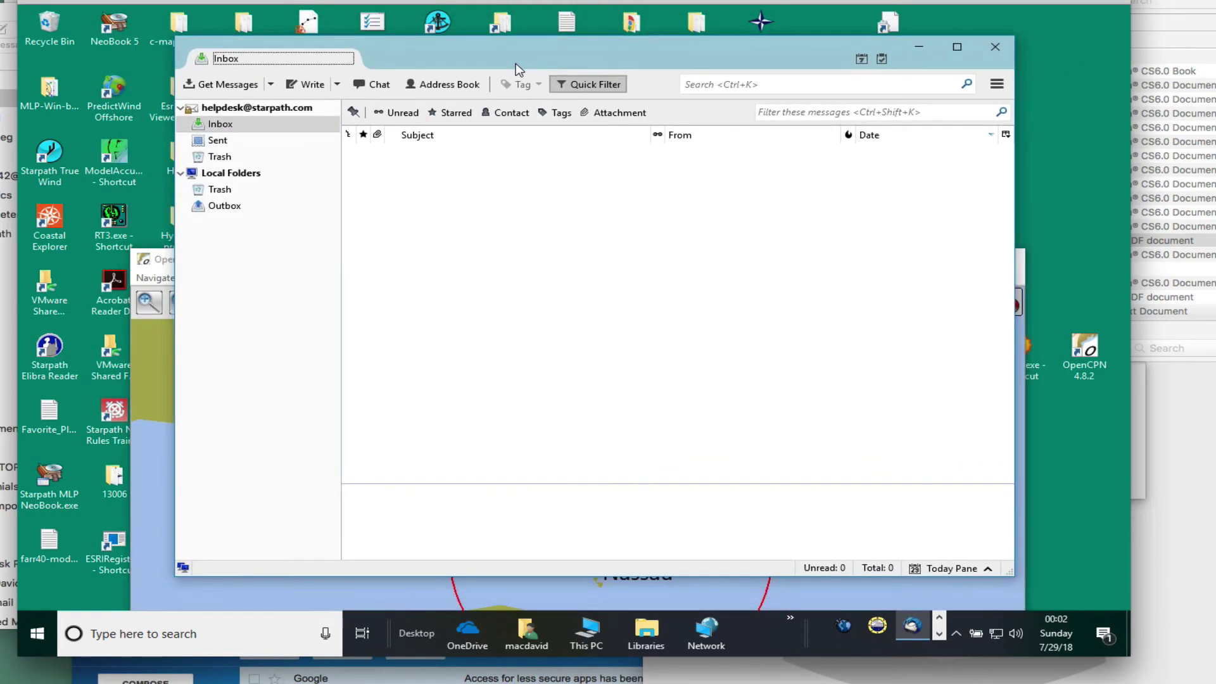
{"action": "left_click", "coordinate": [220, 125]}
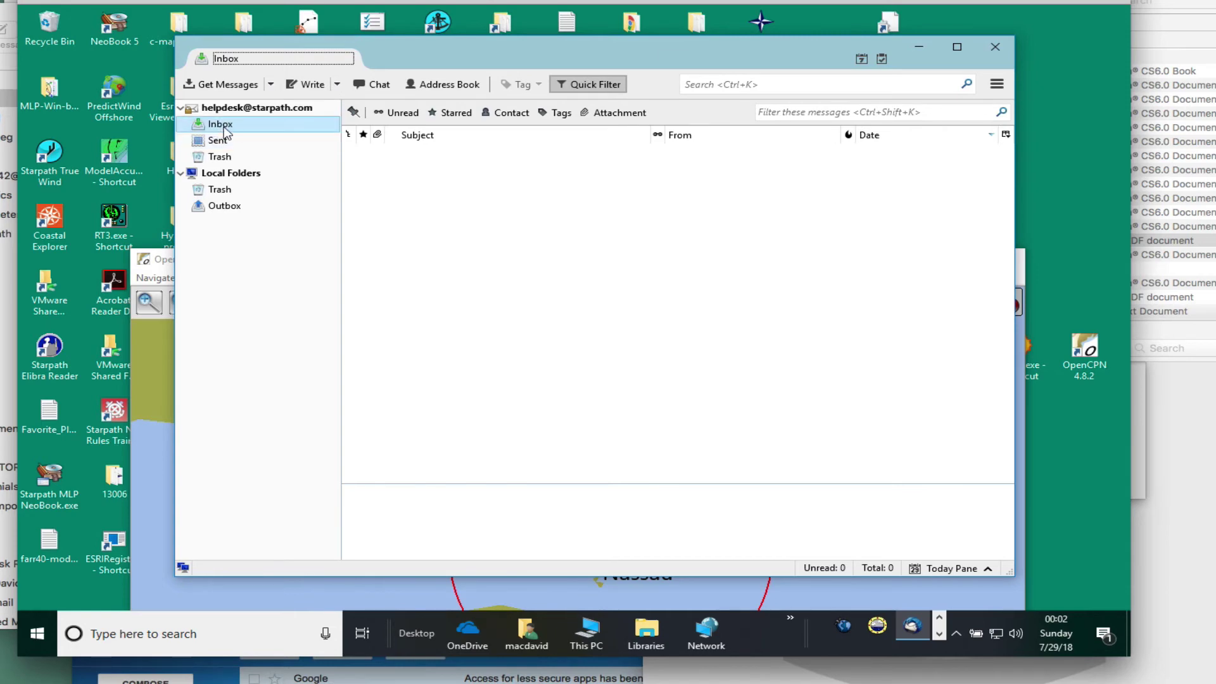
- Fetch the Saildocs GFS replies and save one reply's .grb attachment into Downloads
{"action": "left_click", "coordinate": [212, 85]}
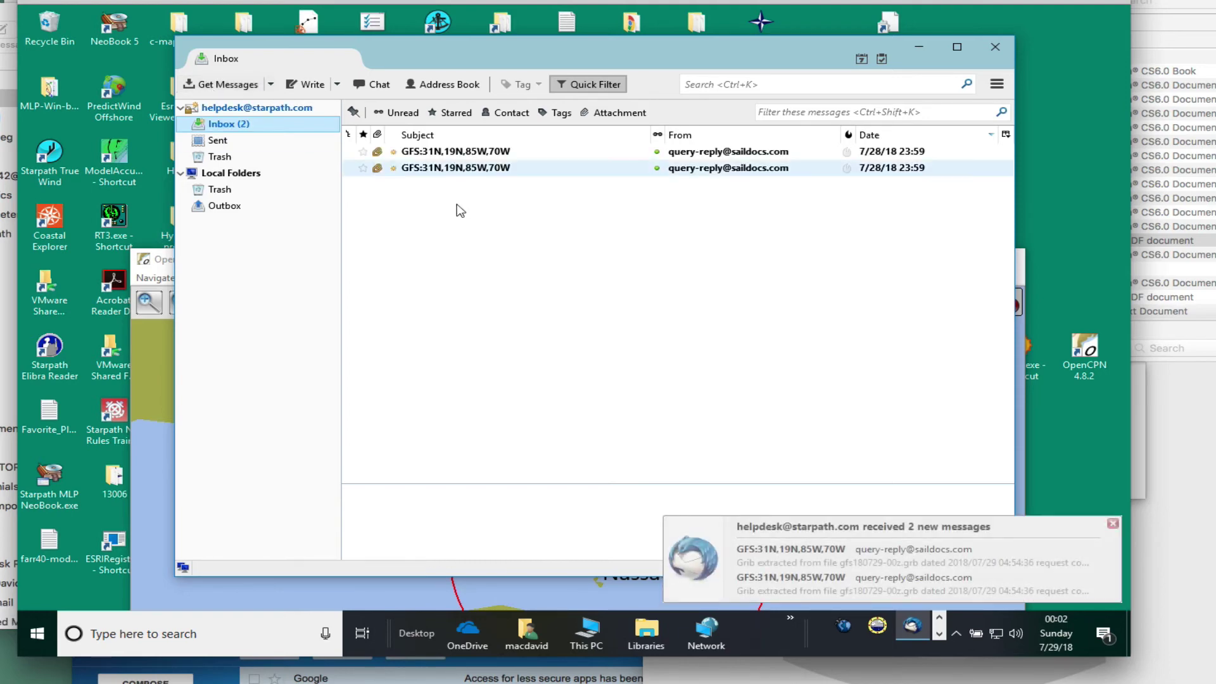
{"action": "left_click", "coordinate": [436, 171]}
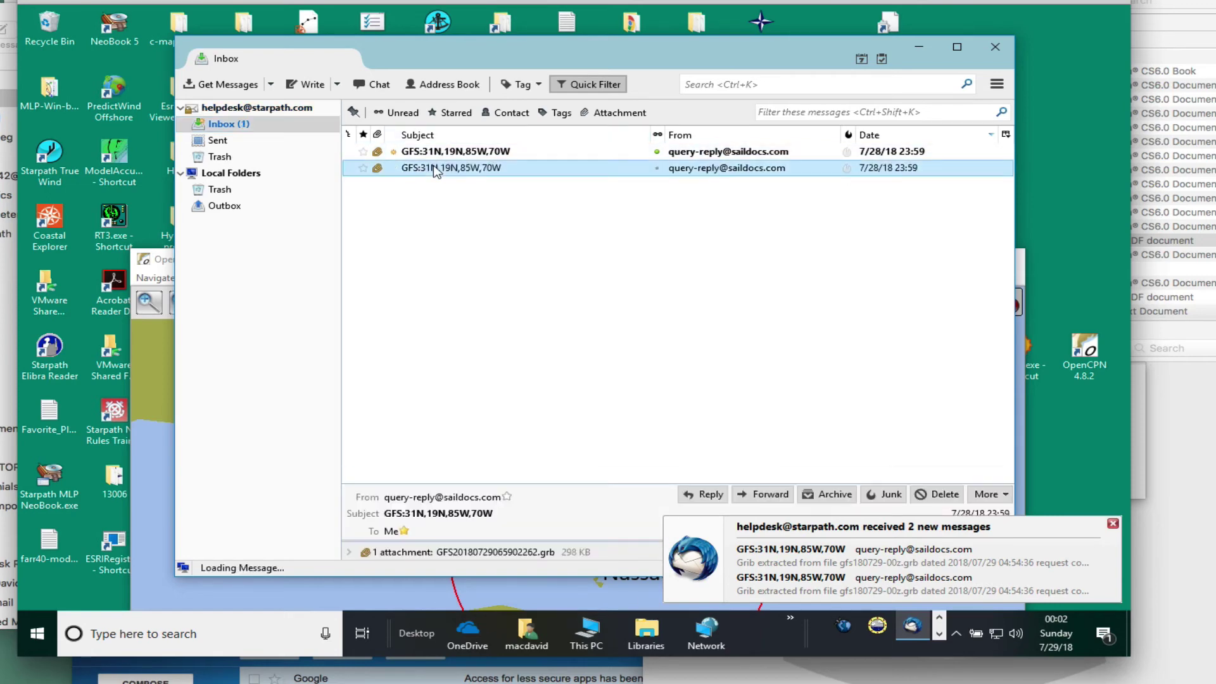
{"action": "left_click", "coordinate": [1114, 525]}
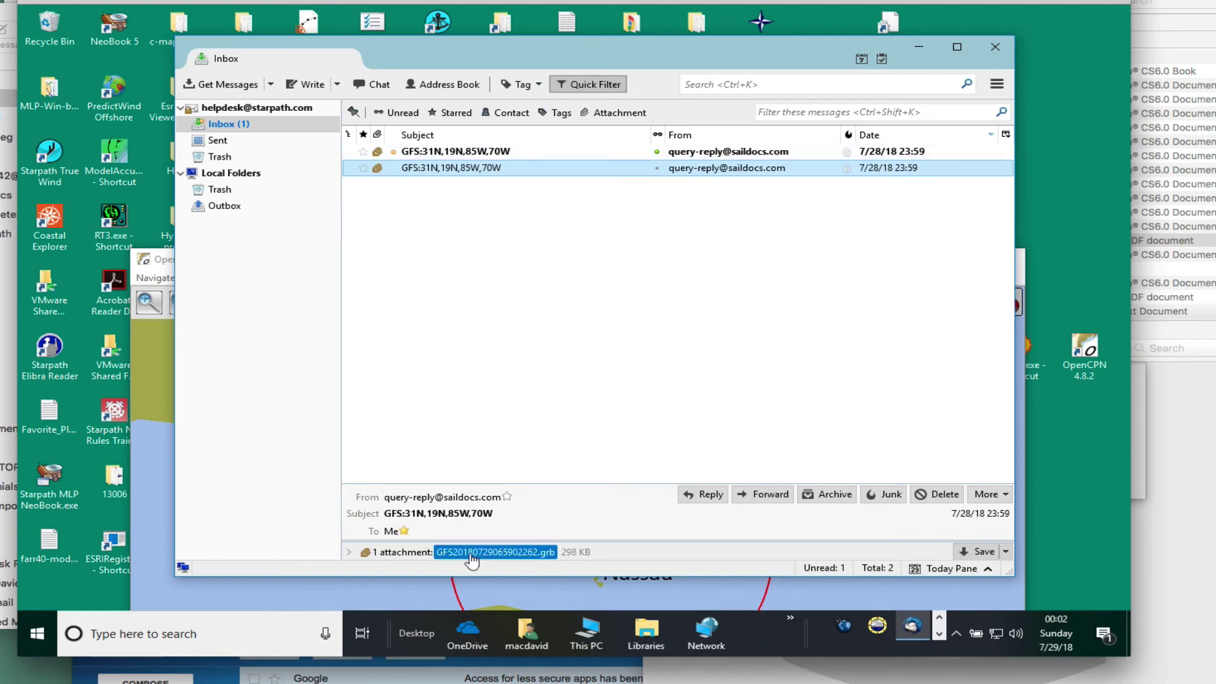
{"action": "right_click", "coordinate": [518, 554]}
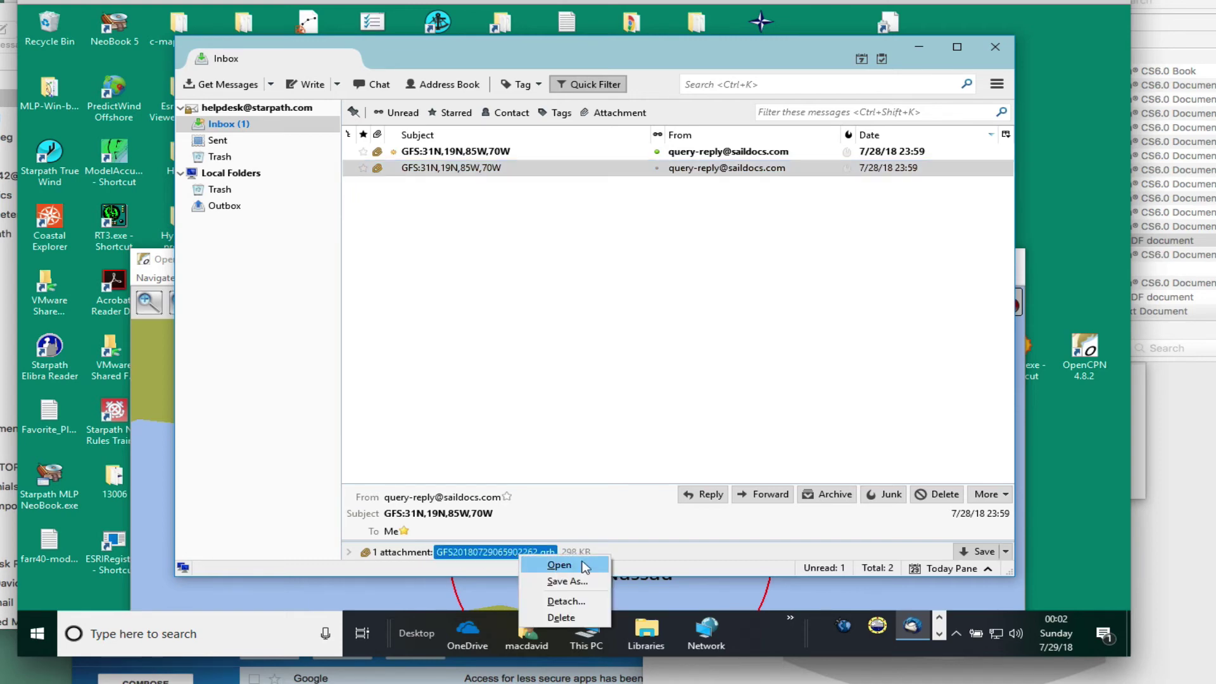
{"action": "left_click", "coordinate": [577, 583]}
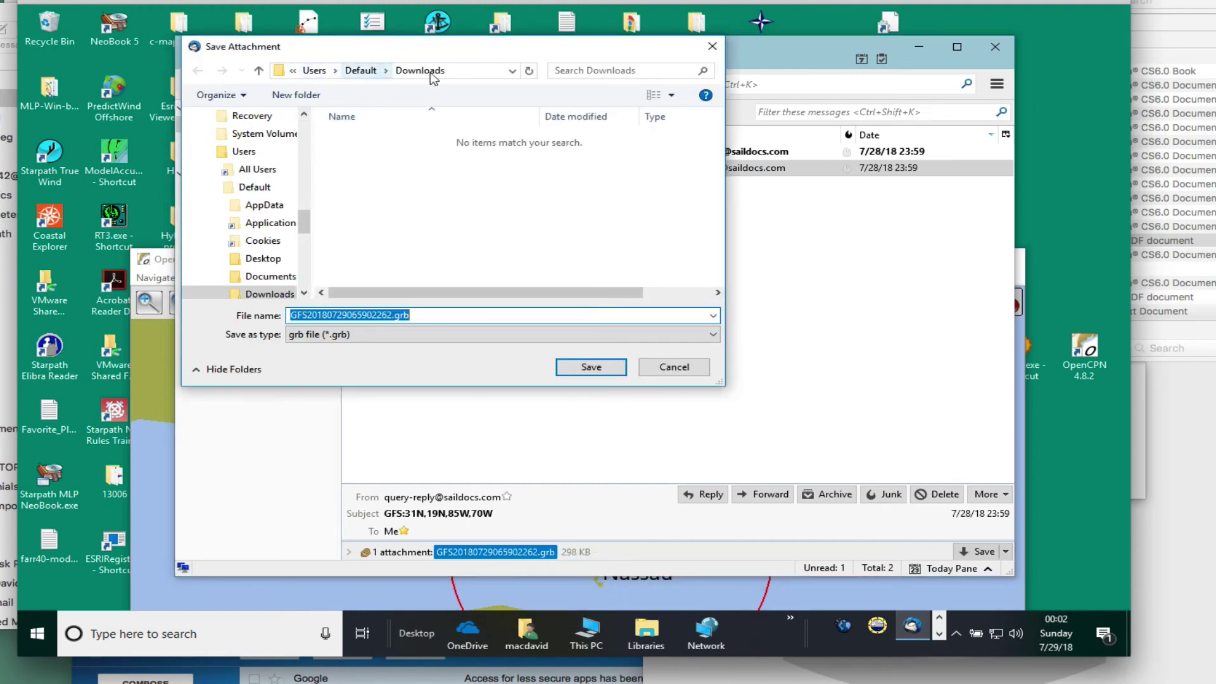
{"action": "left_click", "coordinate": [591, 367]}
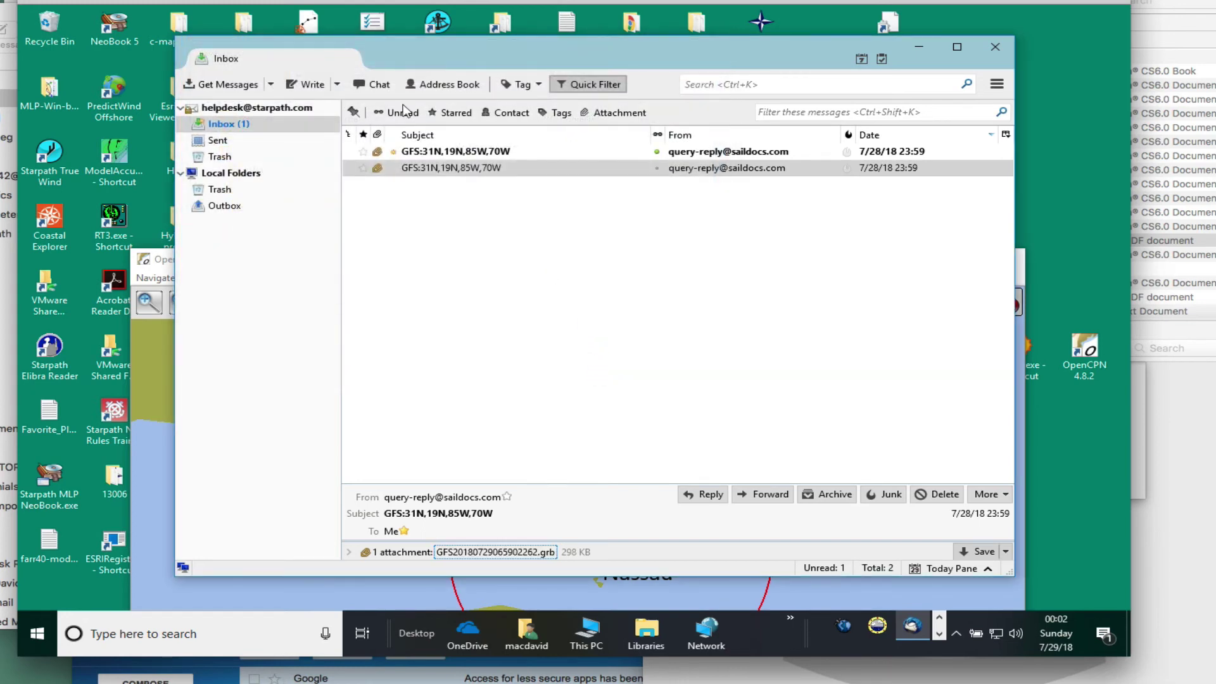
- Save the other Saildocs reply's .grb attachment into Downloads as well
{"action": "left_click", "coordinate": [455, 155]}
{"action": "right_click", "coordinate": [523, 553]}
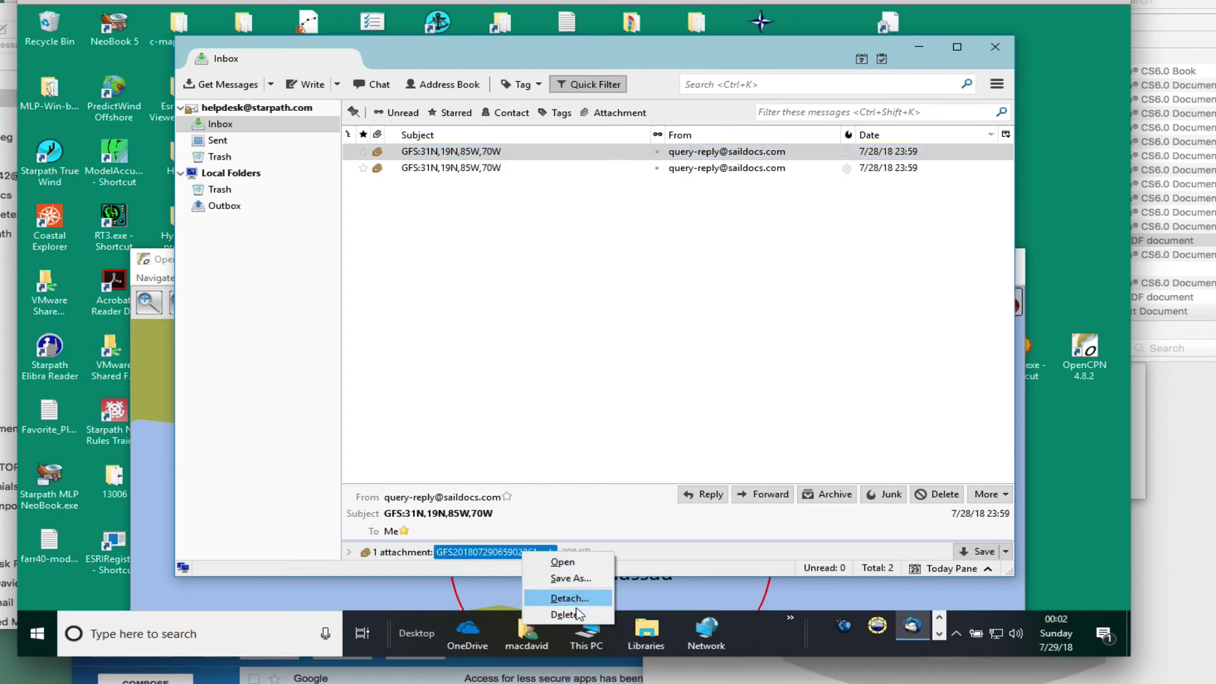
{"action": "left_click", "coordinate": [570, 578]}
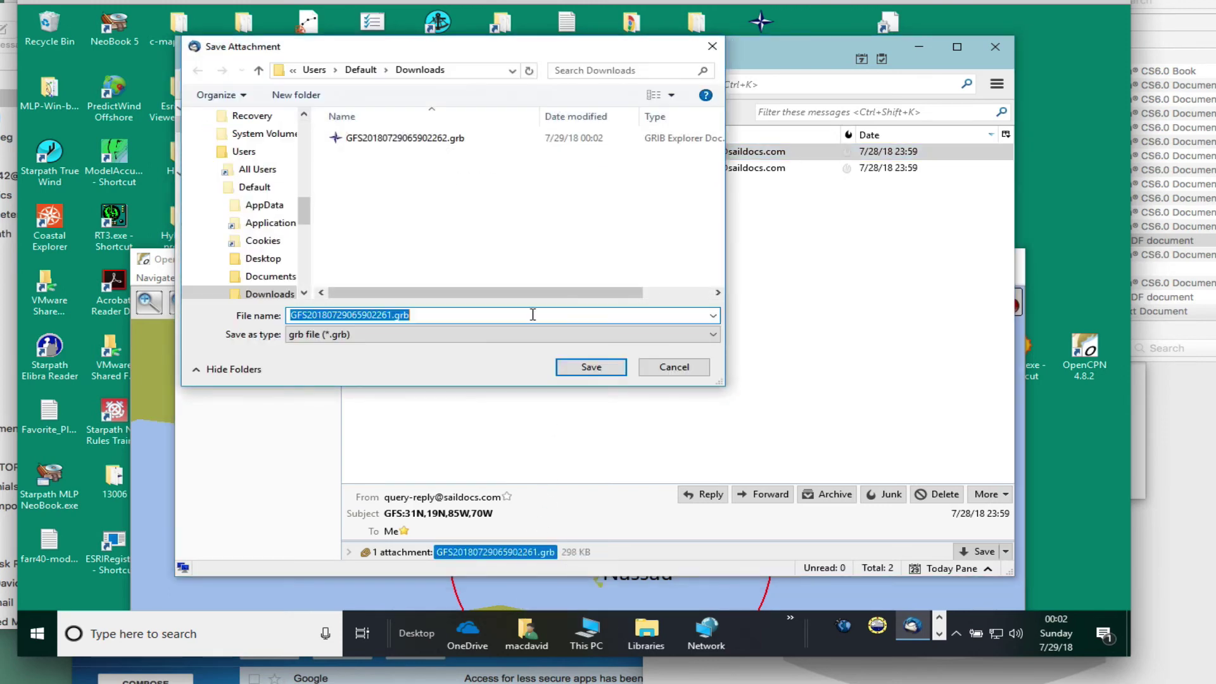
{"action": "left_click", "coordinate": [584, 368]}
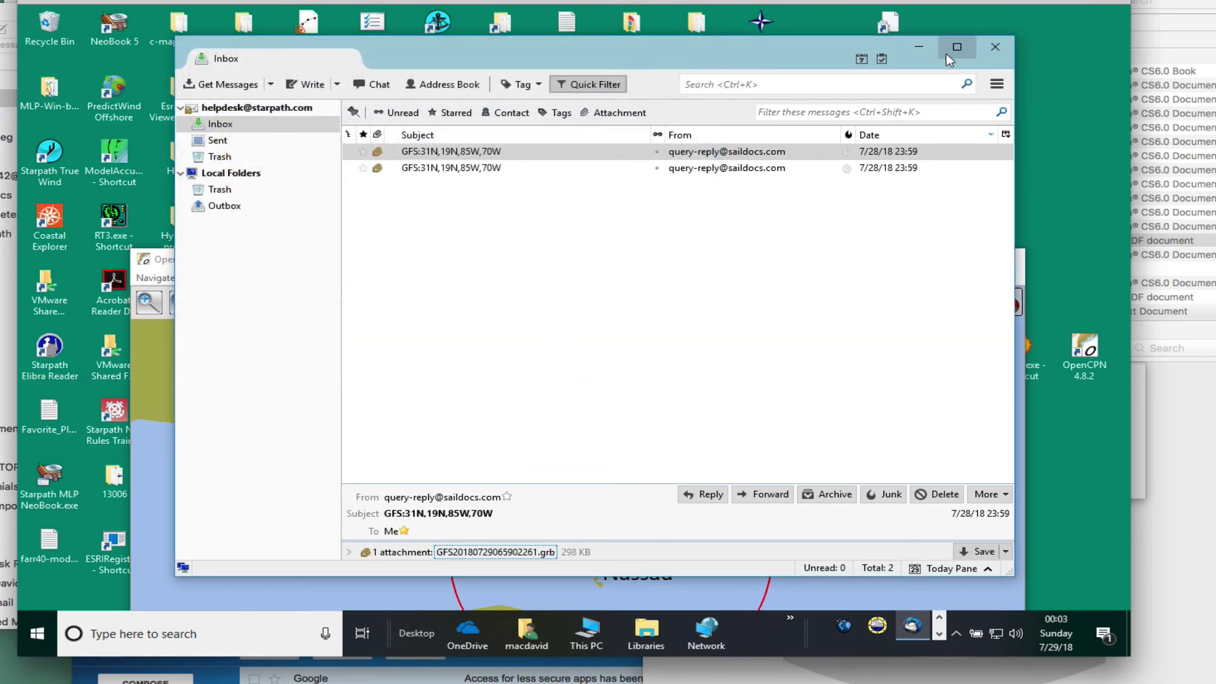
- Minimize Thunderbird and pick GFS20180729065902262.grb from Downloads in OpenCPN's GRIB file chooser
{"action": "left_click", "coordinate": [919, 47]}
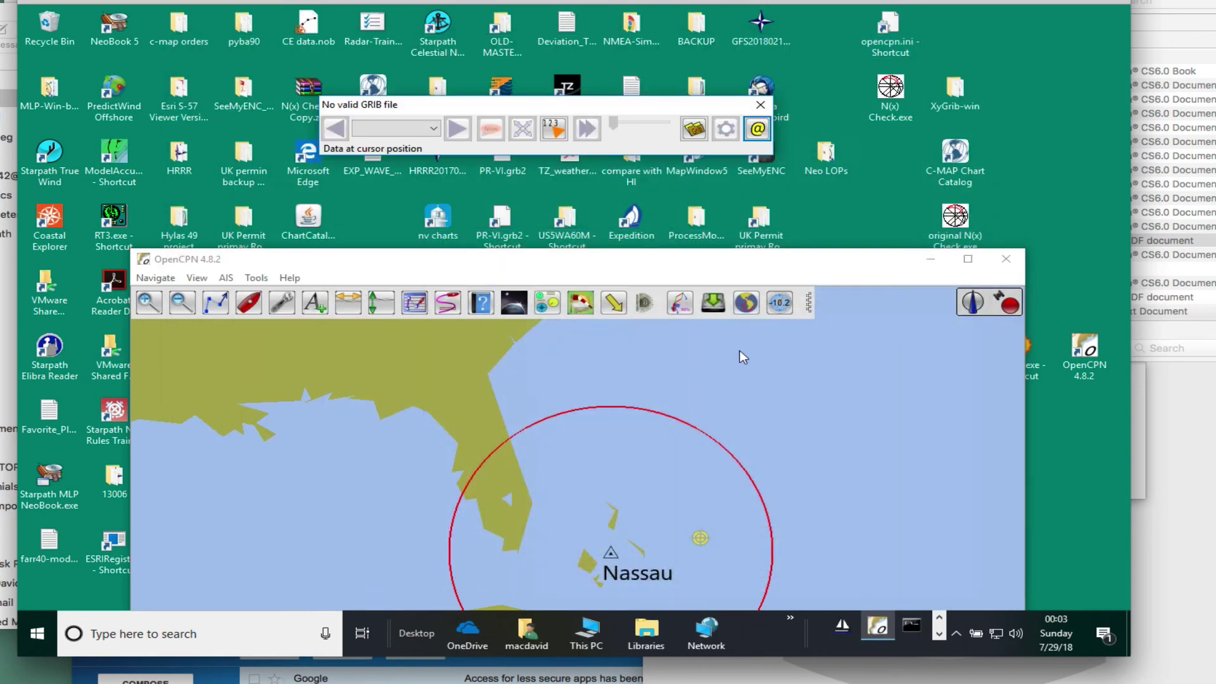
{"action": "left_click_drag", "start_coordinate": [734, 261], "coordinate": [728, 86]}
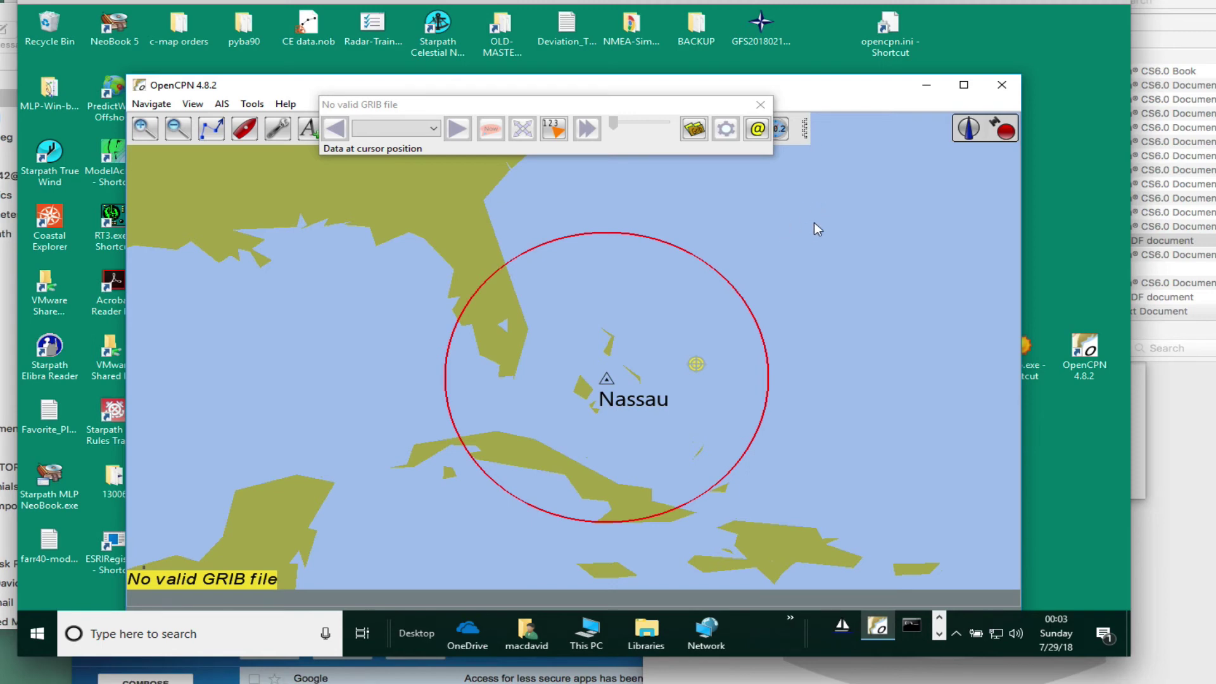
{"action": "left_click", "coordinate": [758, 129]}
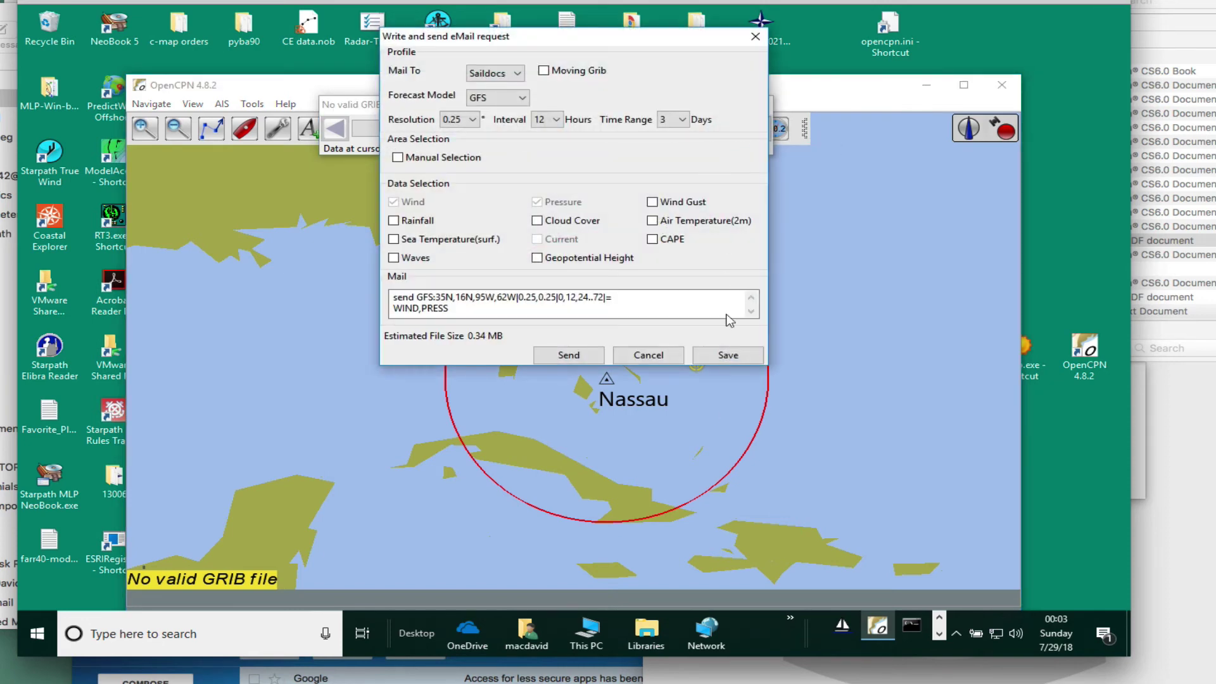
{"action": "left_click", "coordinate": [756, 37]}
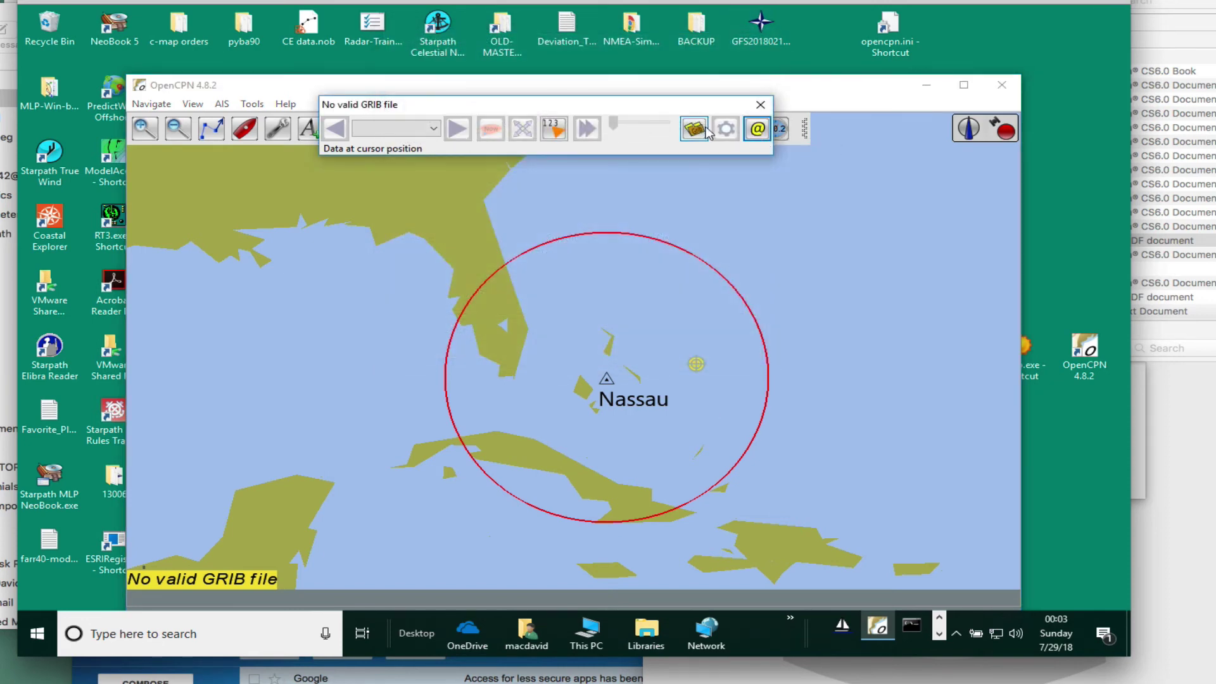
{"action": "left_click", "coordinate": [695, 131]}
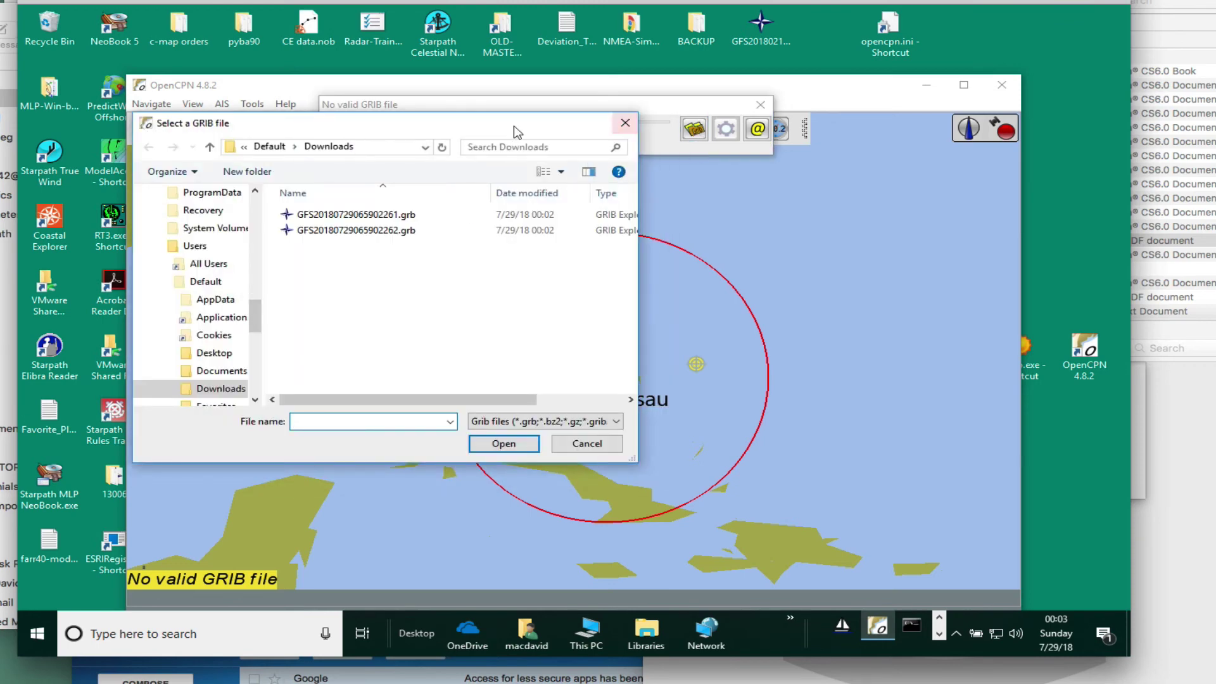
{"action": "left_click_drag", "start_coordinate": [469, 129], "coordinate": [483, 101]}
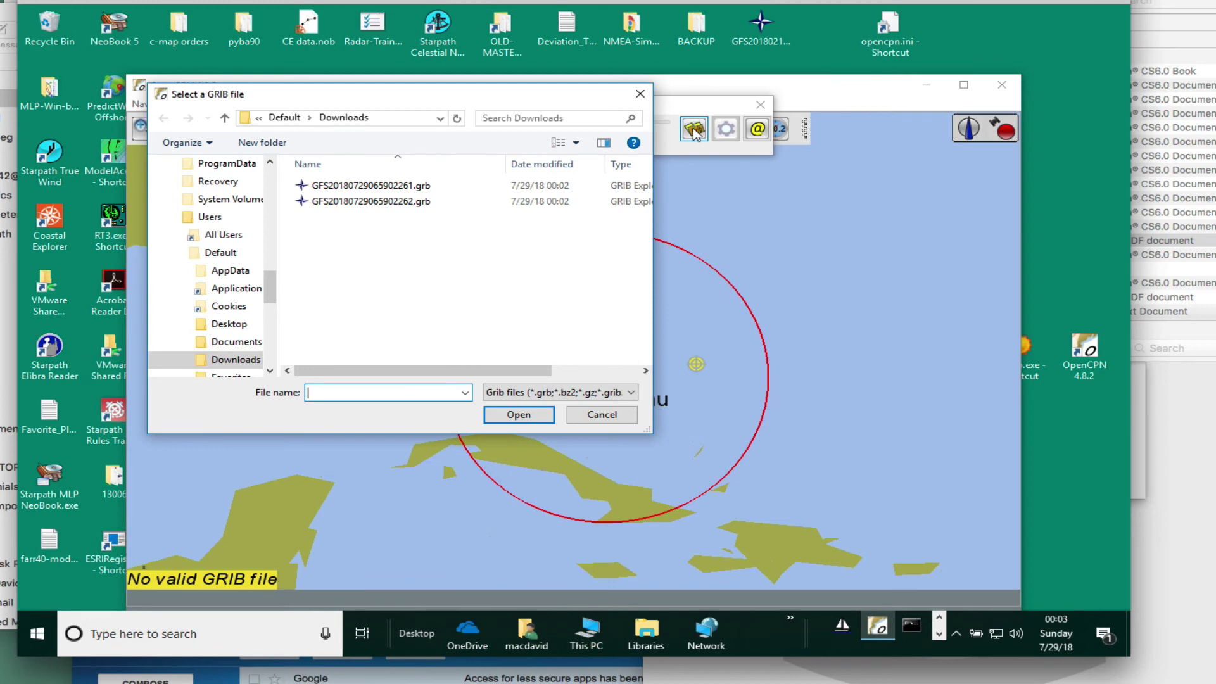
{"action": "left_click", "coordinate": [367, 203]}
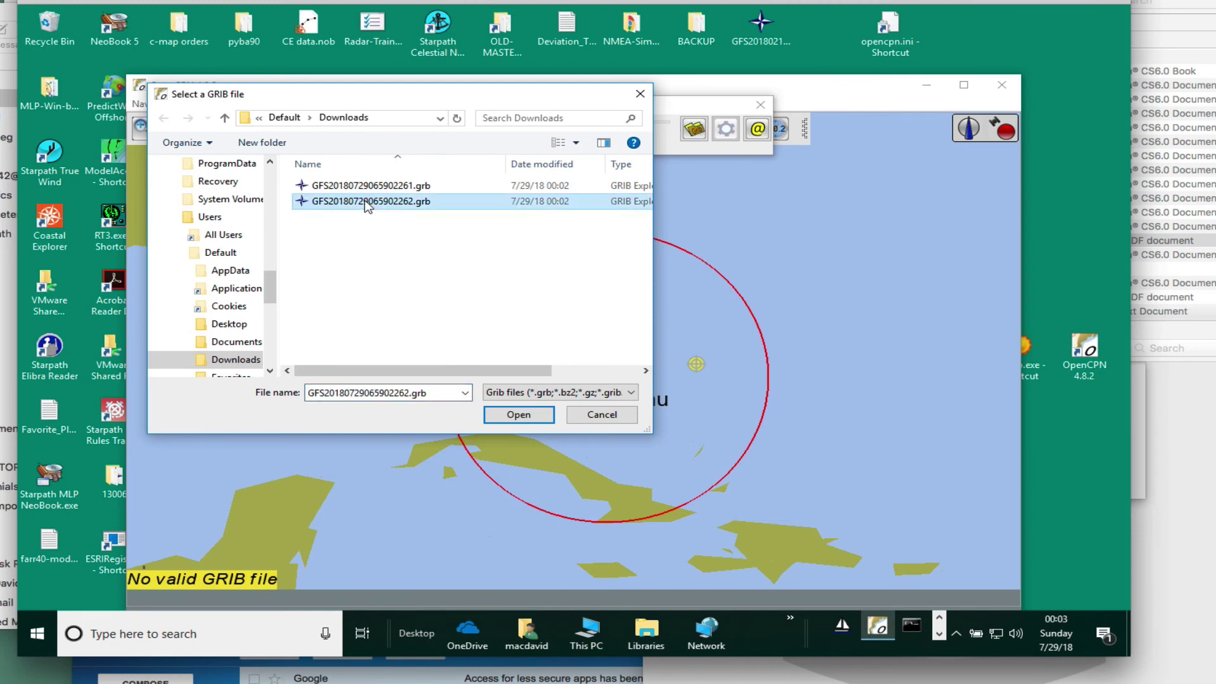
- Load GFS20180729065902262.grb to overlay wind barbs and isobars around Nassau
{"action": "left_click", "coordinate": [518, 414]}
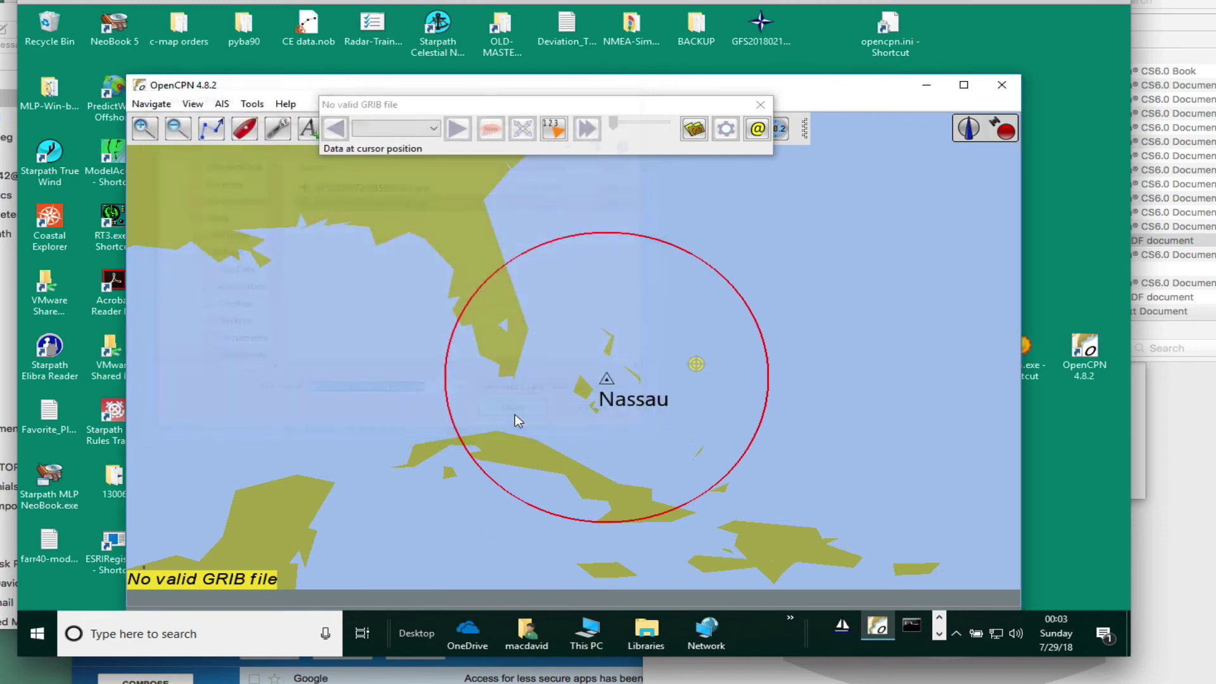
{"action": "scroll", "coordinate": [596, 396], "scroll_direction": "up", "scroll_amount": 4}
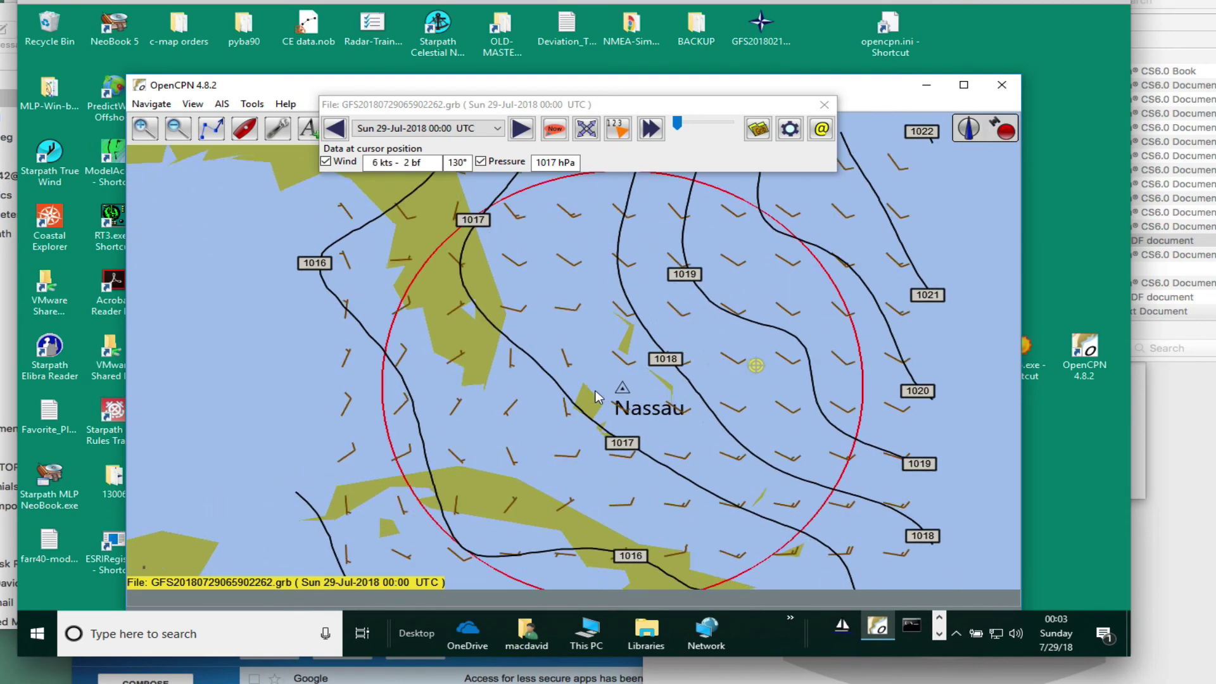
{"action": "scroll", "coordinate": [596, 395], "scroll_direction": "down", "scroll_amount": 3}
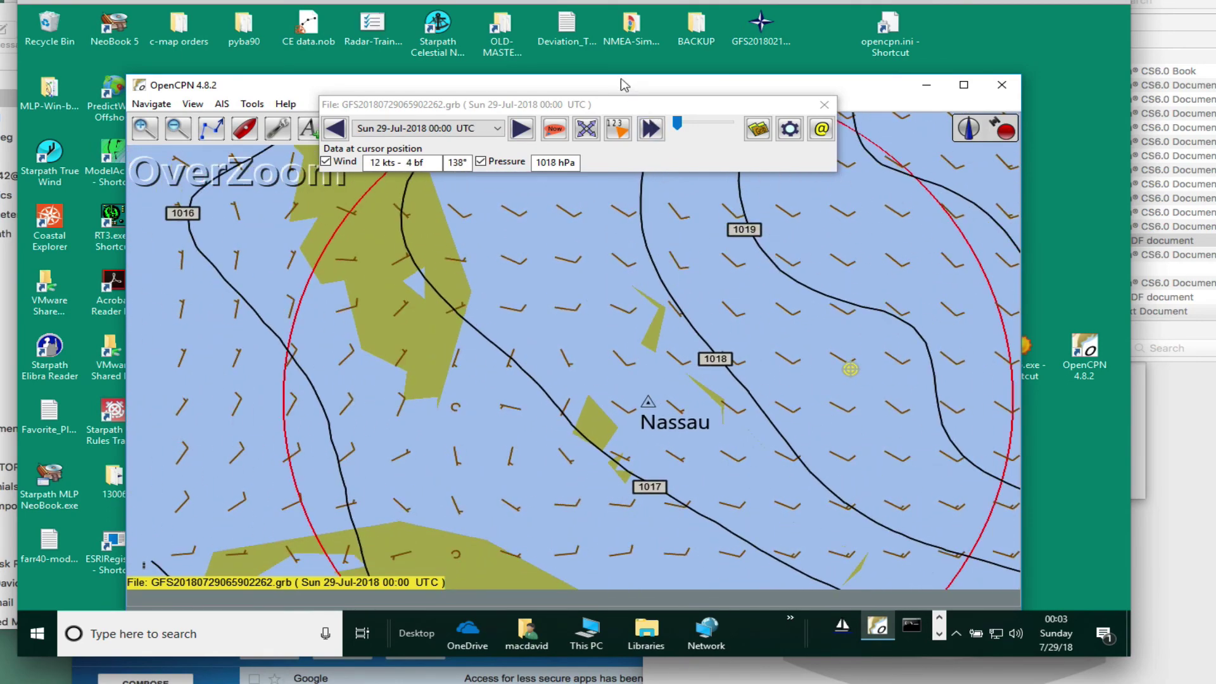
{"action": "left_click_drag", "start_coordinate": [631, 85], "coordinate": [610, 42]}
- Reposition the GRIB panel so Nassau's wind barbs and isobars are uncovered
{"action": "left_click_drag", "start_coordinate": [619, 109], "coordinate": [791, 506]}
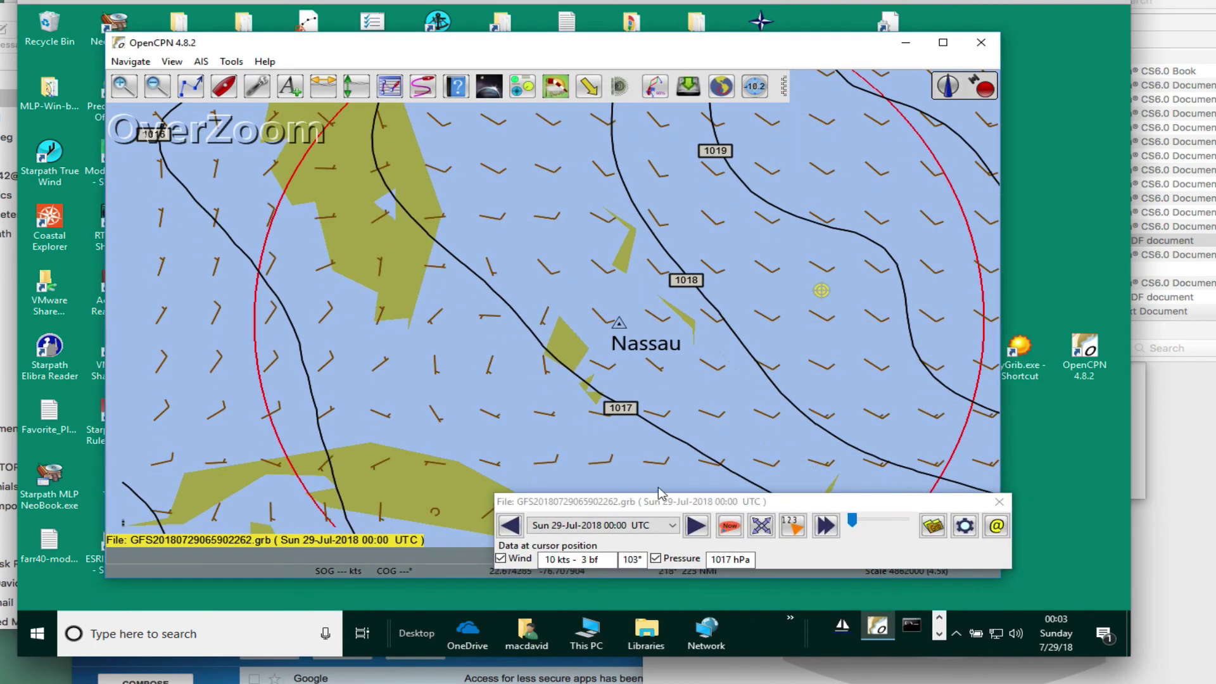
{"action": "left_click_drag", "start_coordinate": [623, 501], "coordinate": [673, 465]}
{"action": "scroll", "coordinate": [659, 328], "scroll_direction": "up", "scroll_amount": 1}
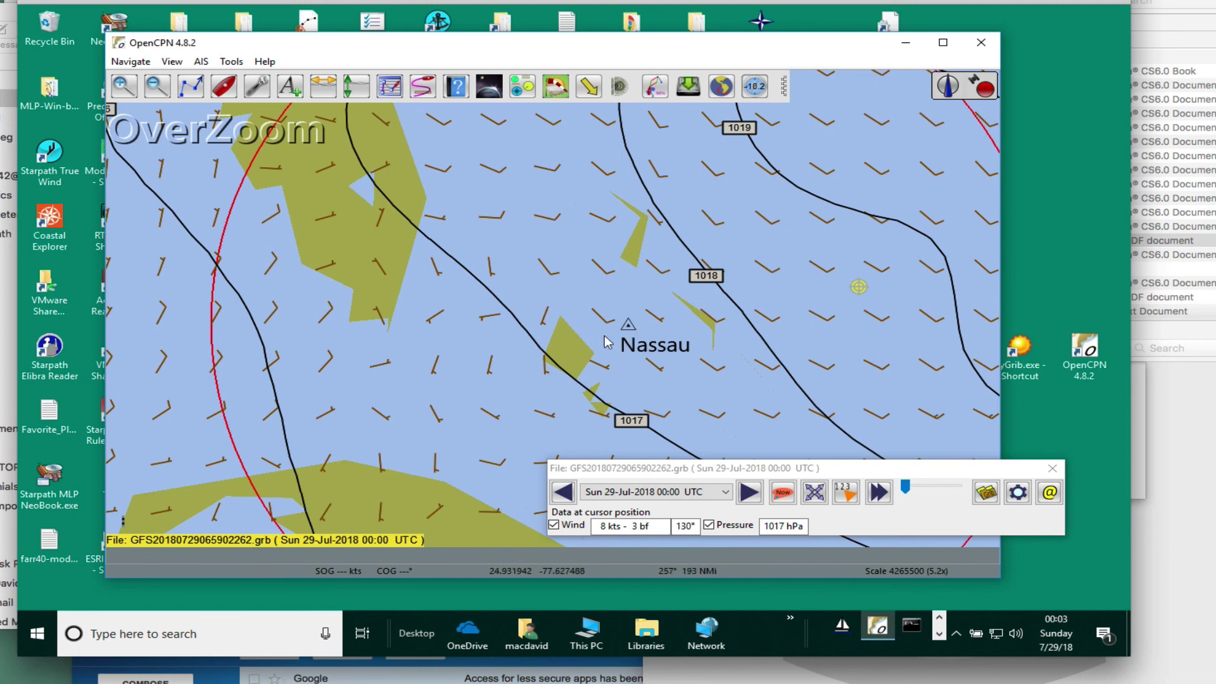
{"action": "left_click_drag", "start_coordinate": [863, 475], "coordinate": [691, 346]}
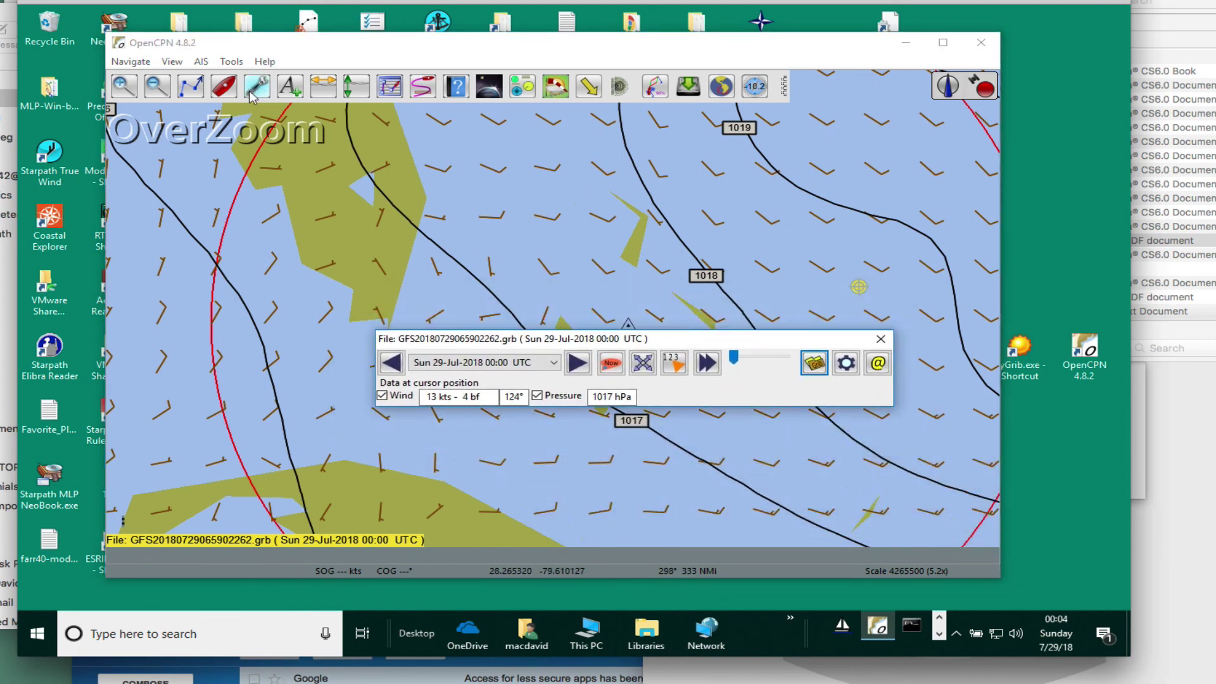
{"action": "left_click_drag", "start_coordinate": [467, 373], "coordinate": [358, 159]}
{"action": "left_click", "coordinate": [358, 149]}
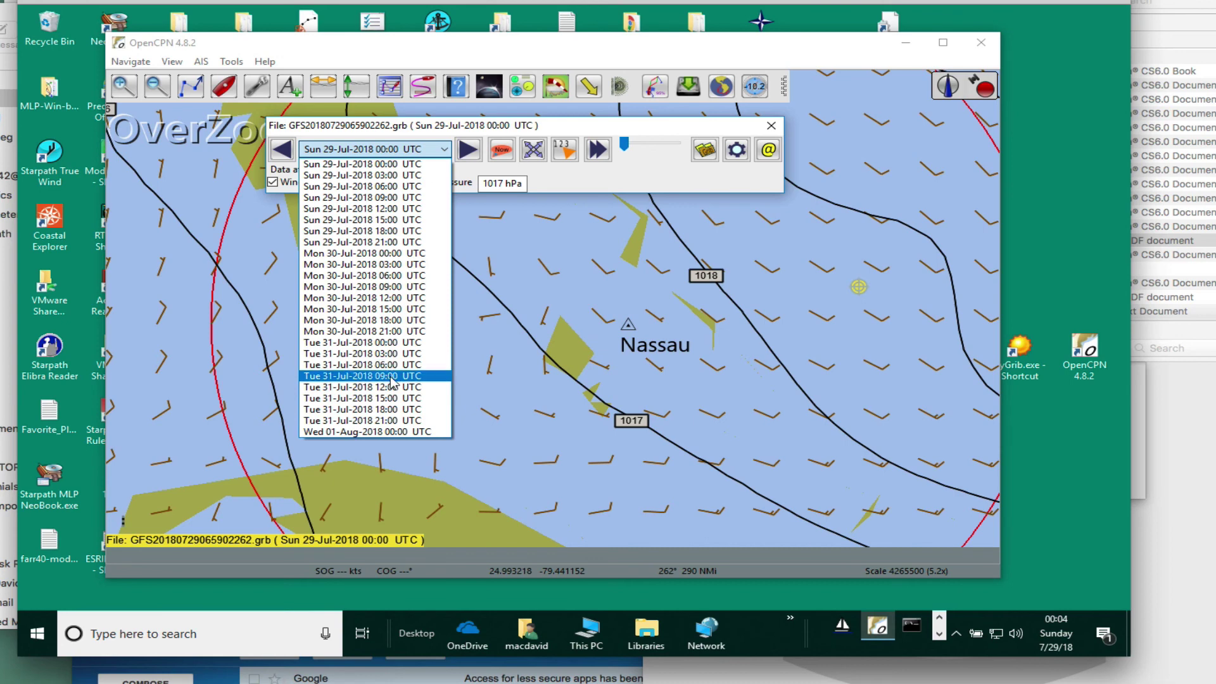
{"action": "left_click", "coordinate": [519, 199]}
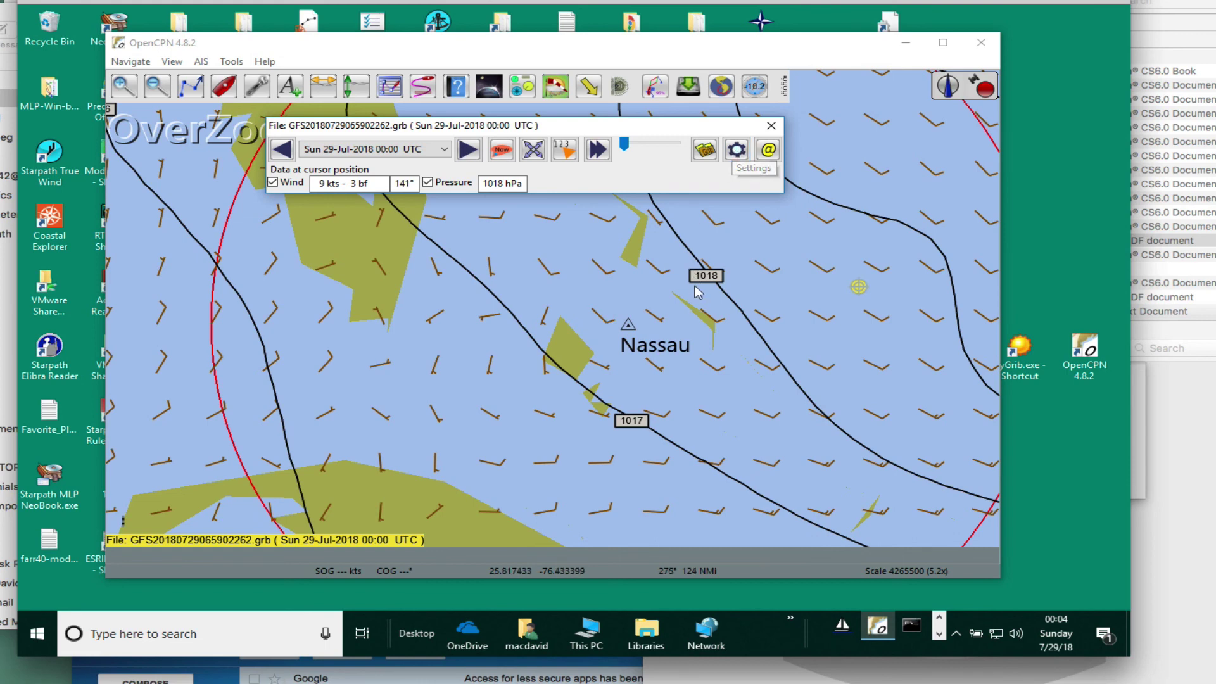
- Set the GRIB Pressure isobar spacing to 2 hPa
{"action": "left_click", "coordinate": [737, 152]}
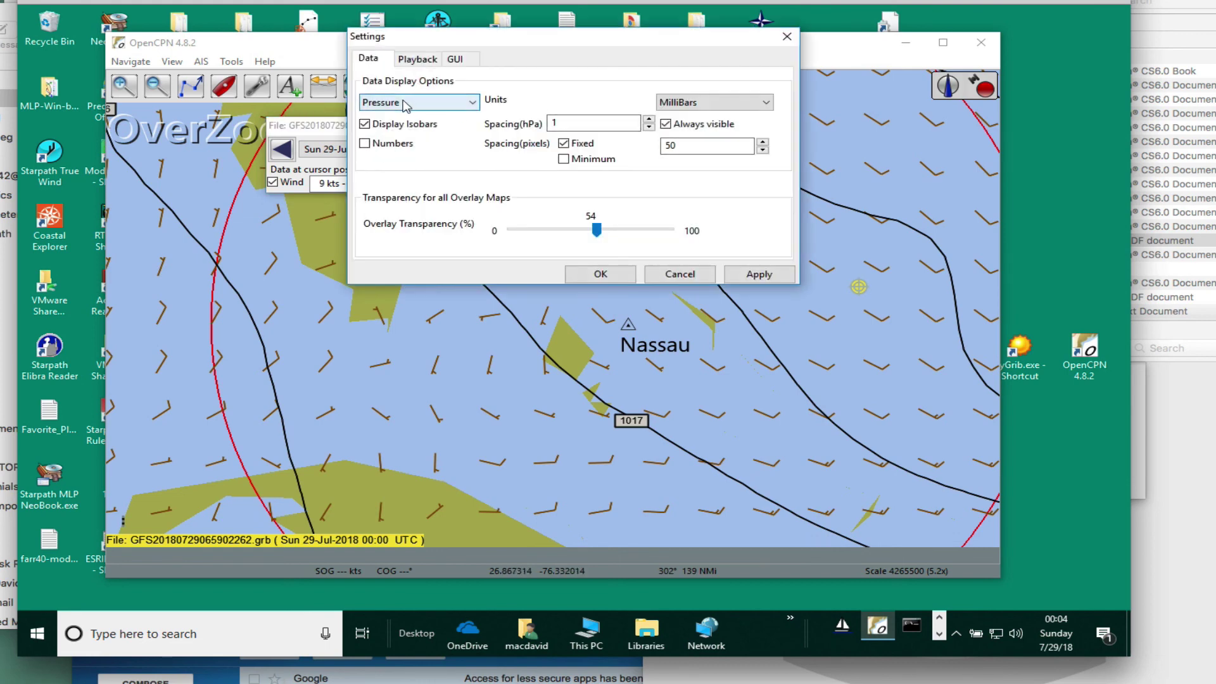
{"action": "left_click", "coordinate": [406, 105]}
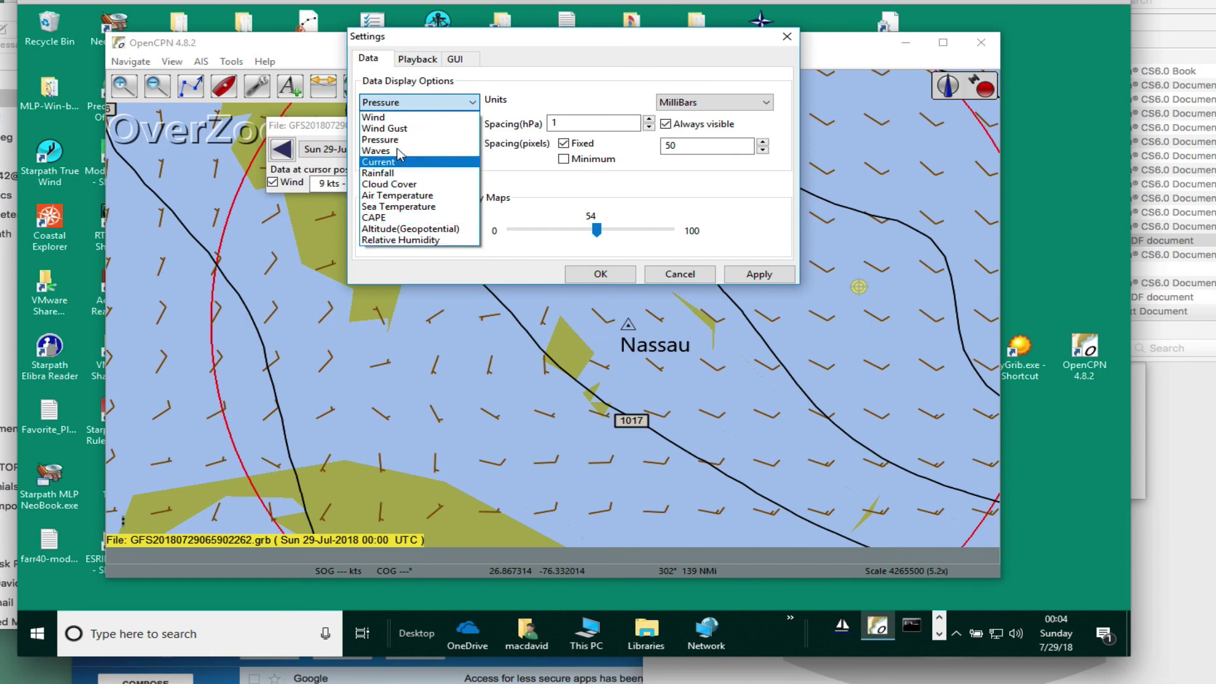
{"action": "left_click", "coordinate": [406, 101]}
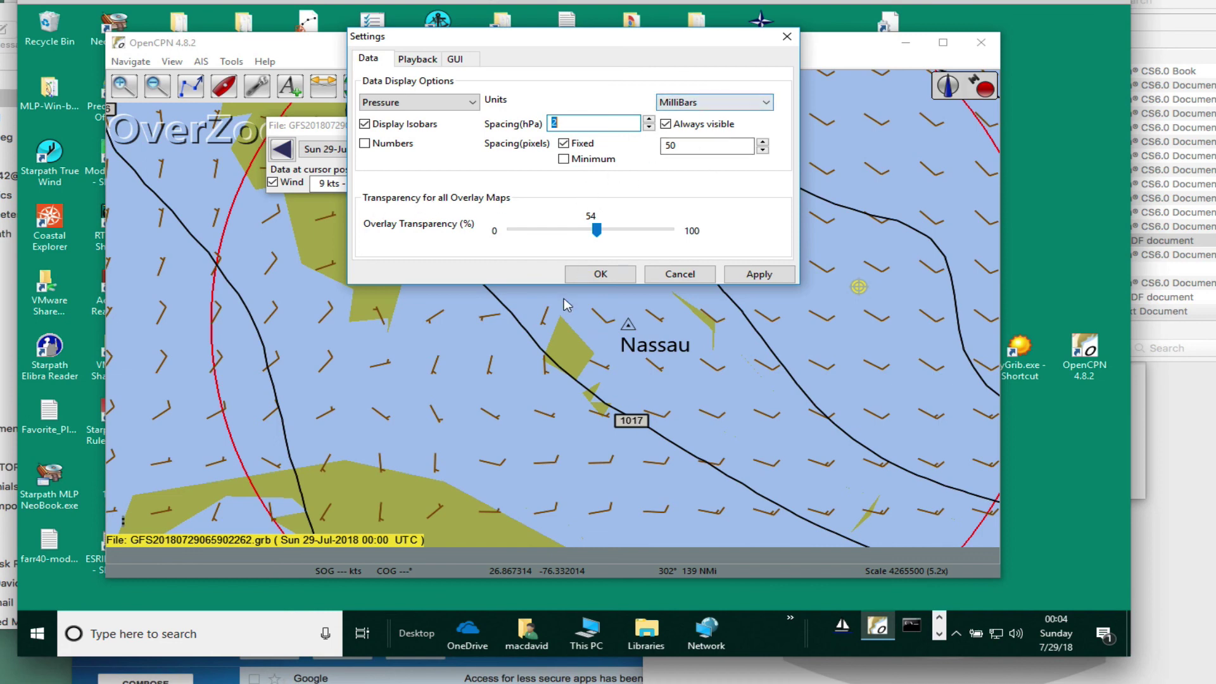
{"action": "left_click", "coordinate": [600, 274]}
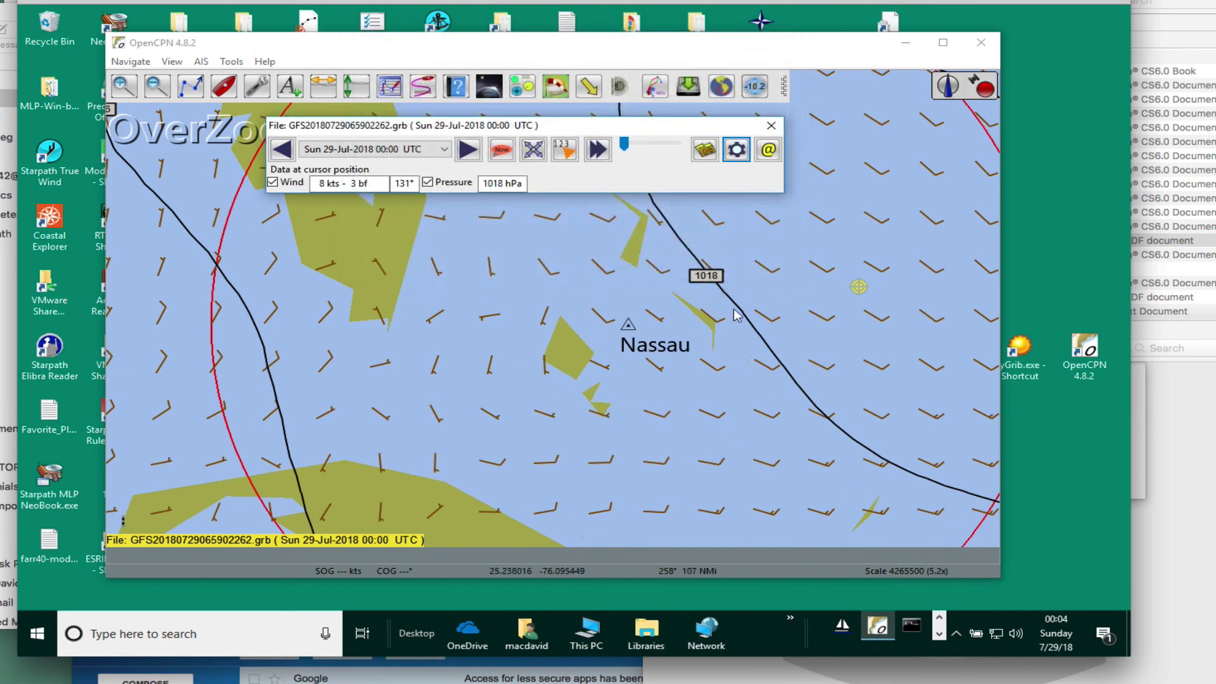
- Advance the GRIB forecast to Tue 31-Jul-2018 03:00 UTC and move the panel mid-chart
{"action": "left_click_drag", "start_coordinate": [701, 381], "coordinate": [684, 376]}
{"action": "left_click", "coordinate": [469, 152]}
{"action": "left_click", "coordinate": [466, 151]}
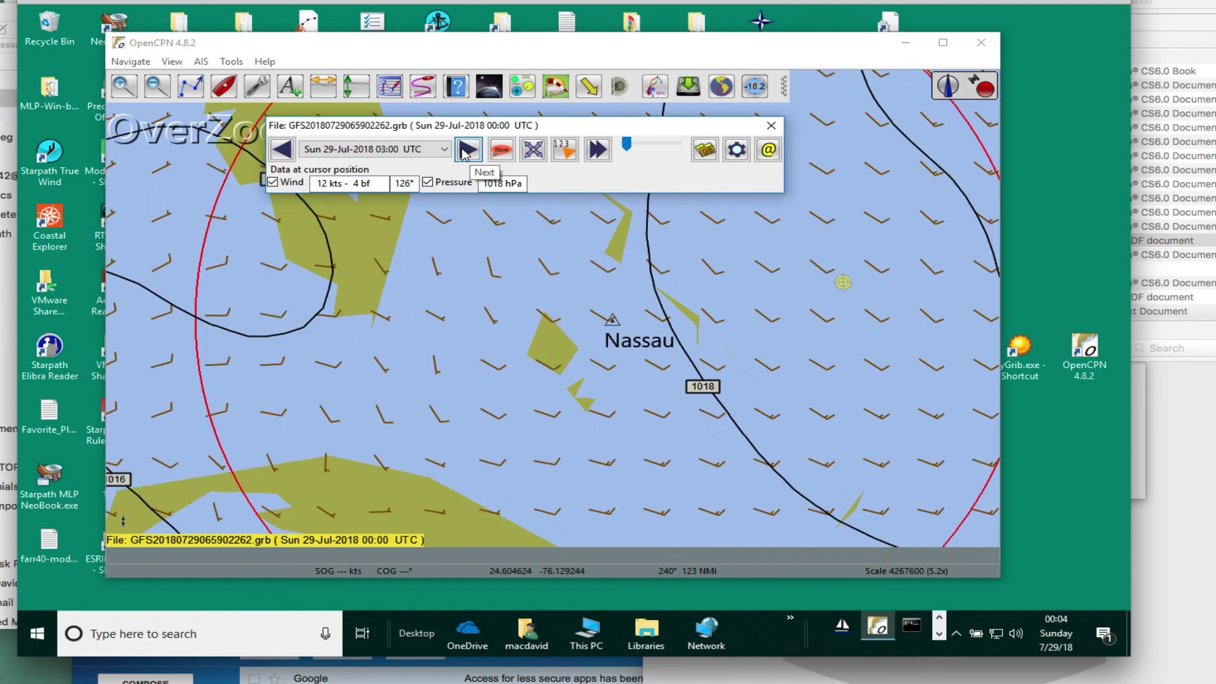
{"action": "left_click", "coordinate": [467, 150]}
{"action": "left_click", "coordinate": [468, 151]}
{"action": "left_click", "coordinate": [468, 151]}
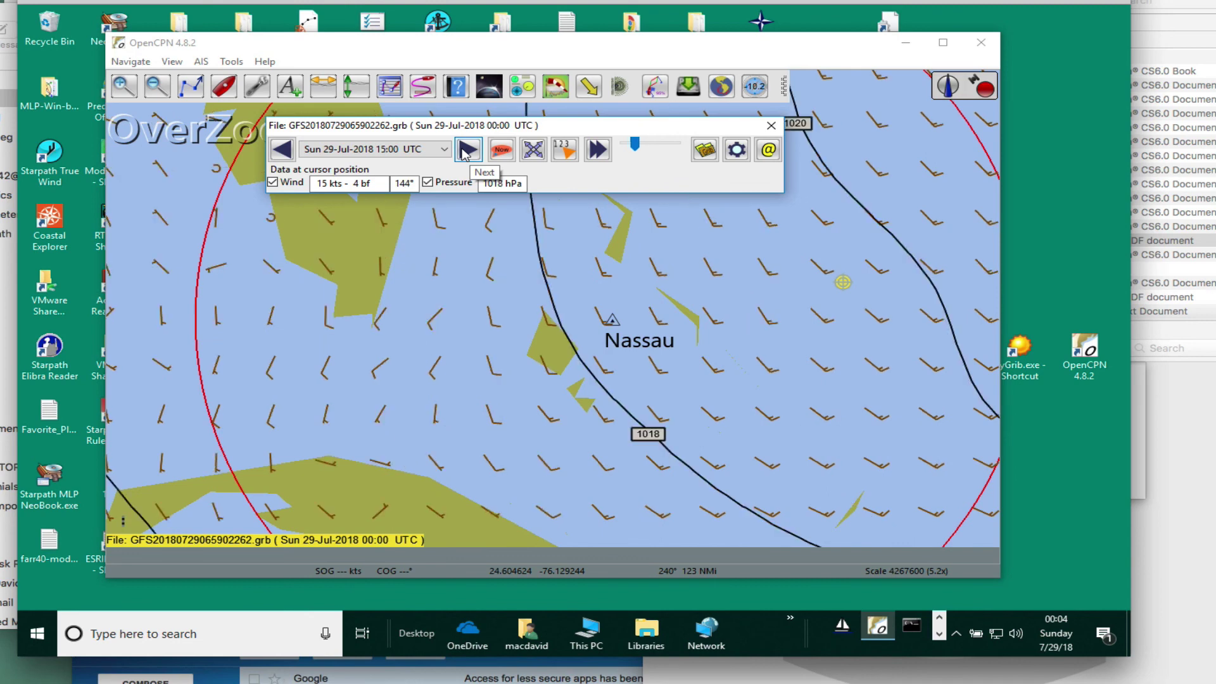
{"action": "left_click", "coordinate": [364, 152]}
{"action": "left_click", "coordinate": [358, 356]}
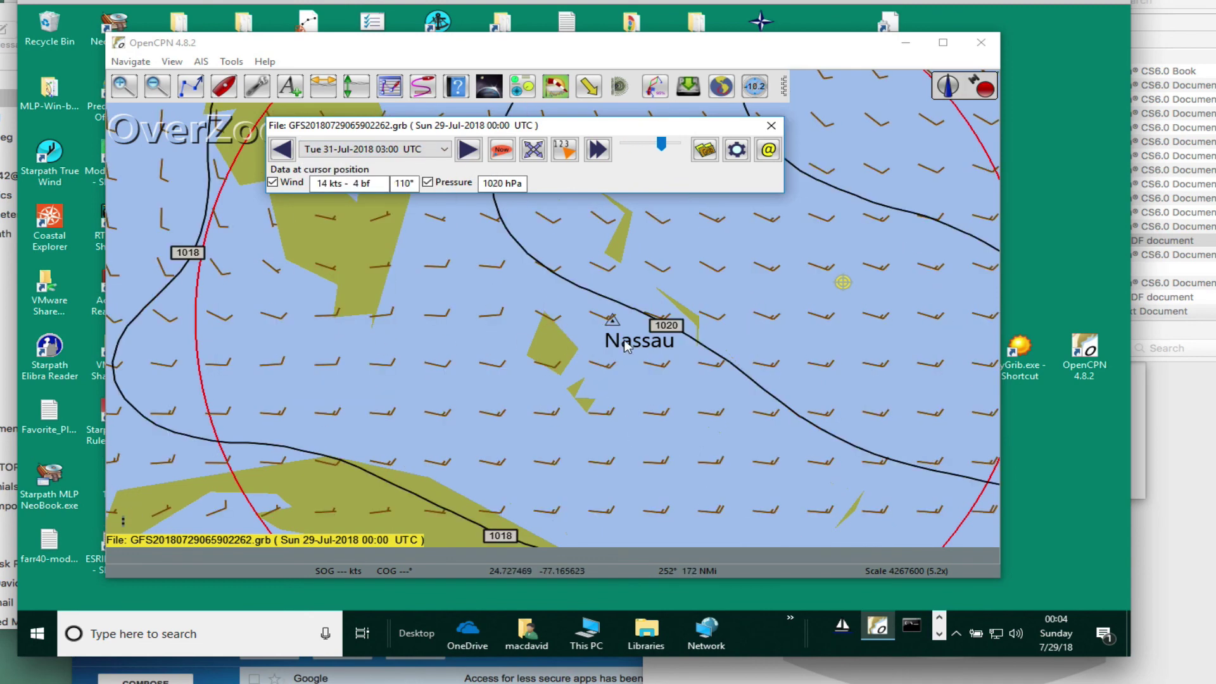
{"action": "left_click_drag", "start_coordinate": [618, 132], "coordinate": [627, 29]}
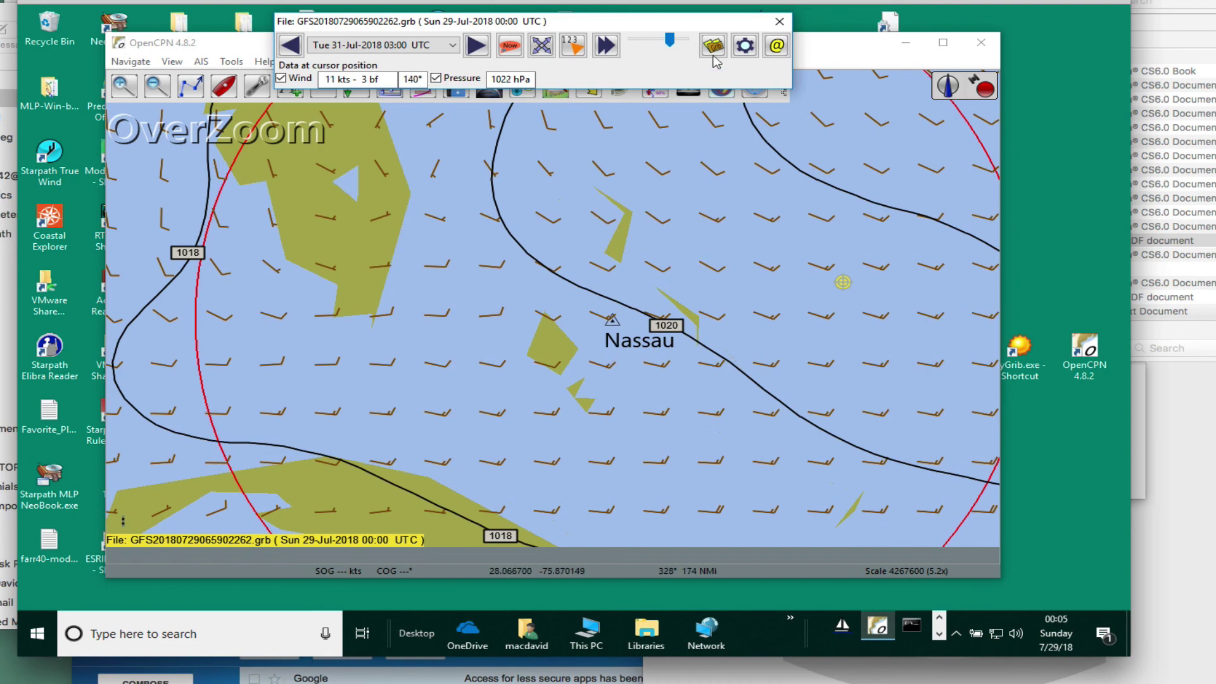
{"action": "left_click_drag", "start_coordinate": [682, 22], "coordinate": [699, 167]}
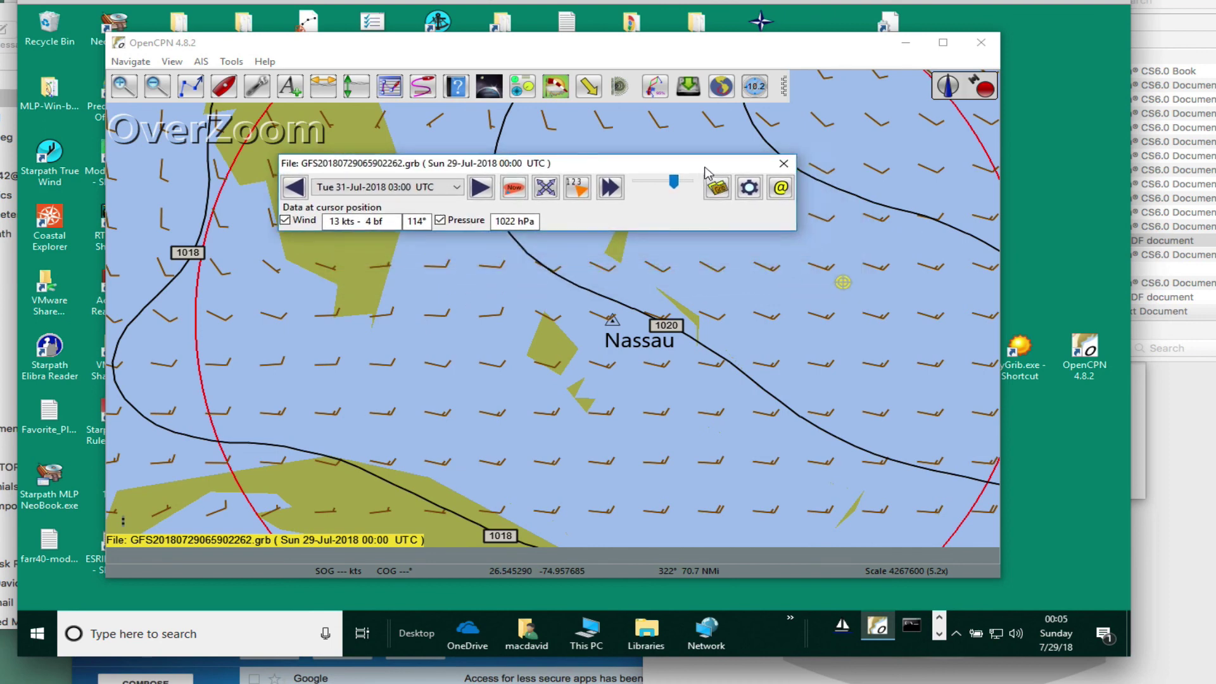